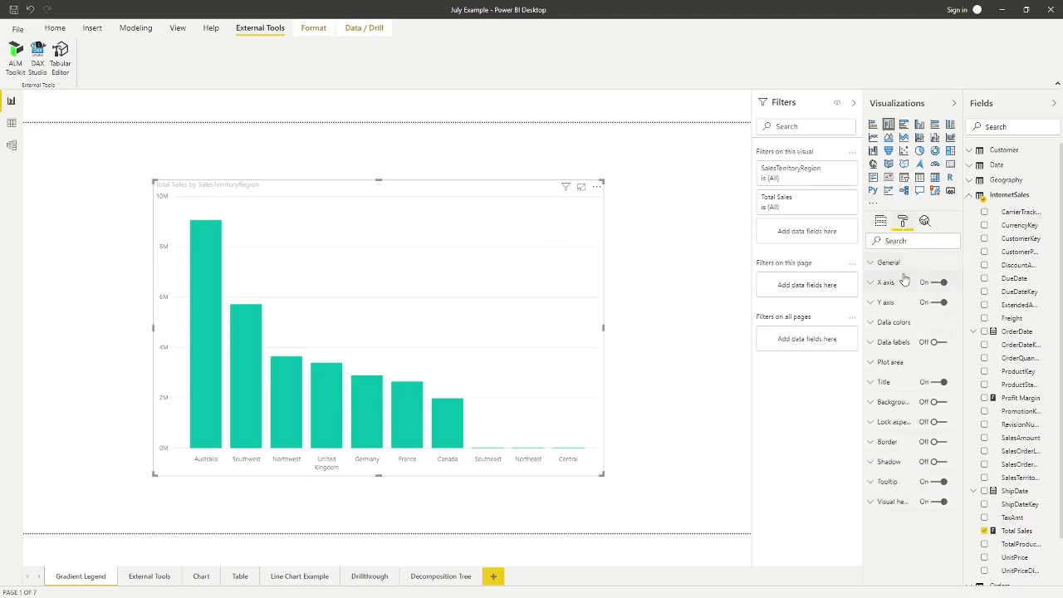
Turn on Show all in the column chart's data colors so each sales territory region has its own color setting.
click(872, 324)
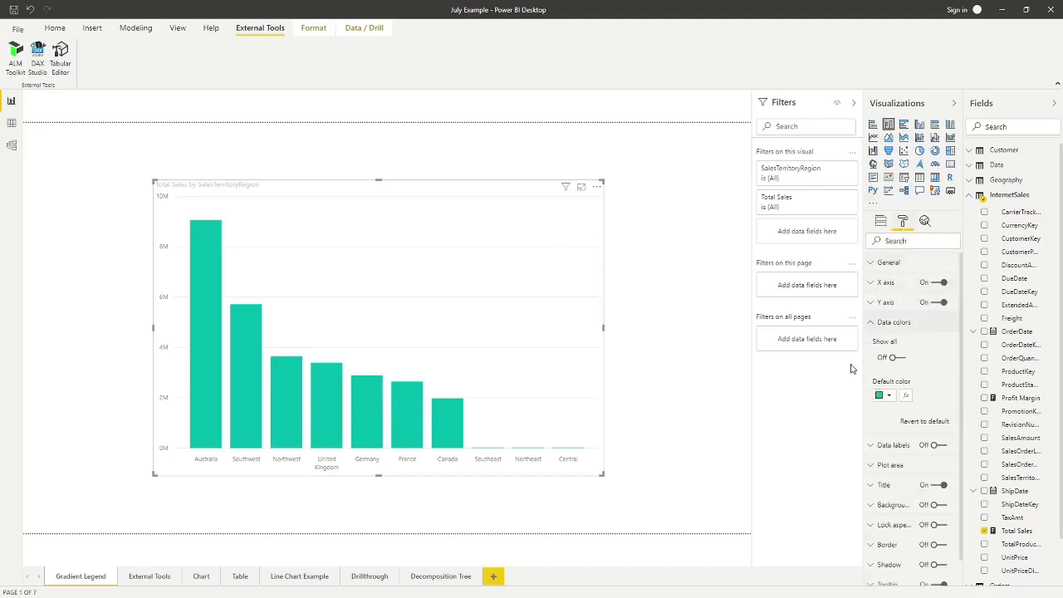
scroll(918, 403, down, 1)
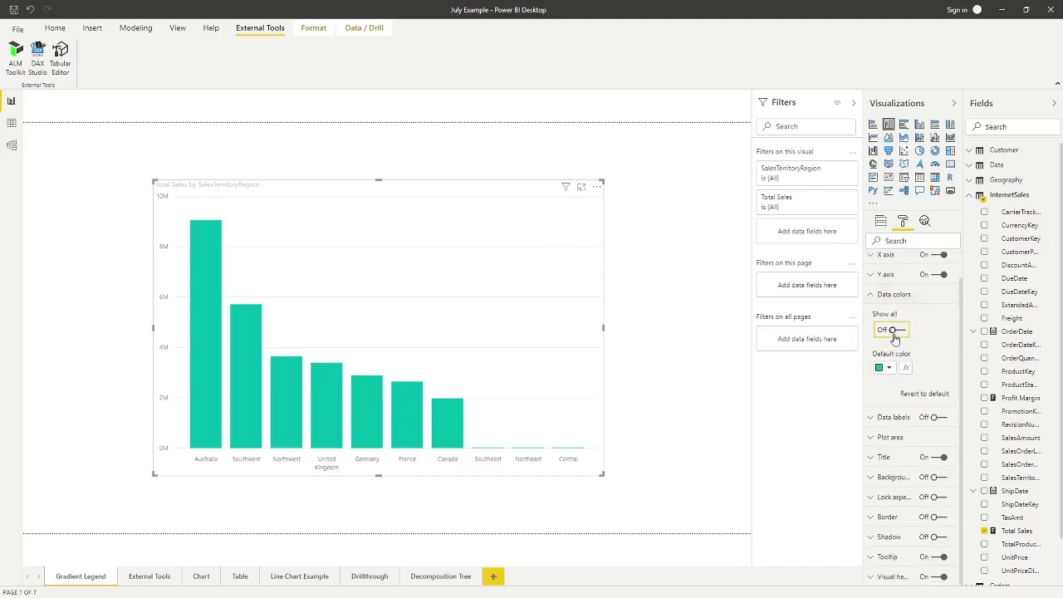
click(892, 330)
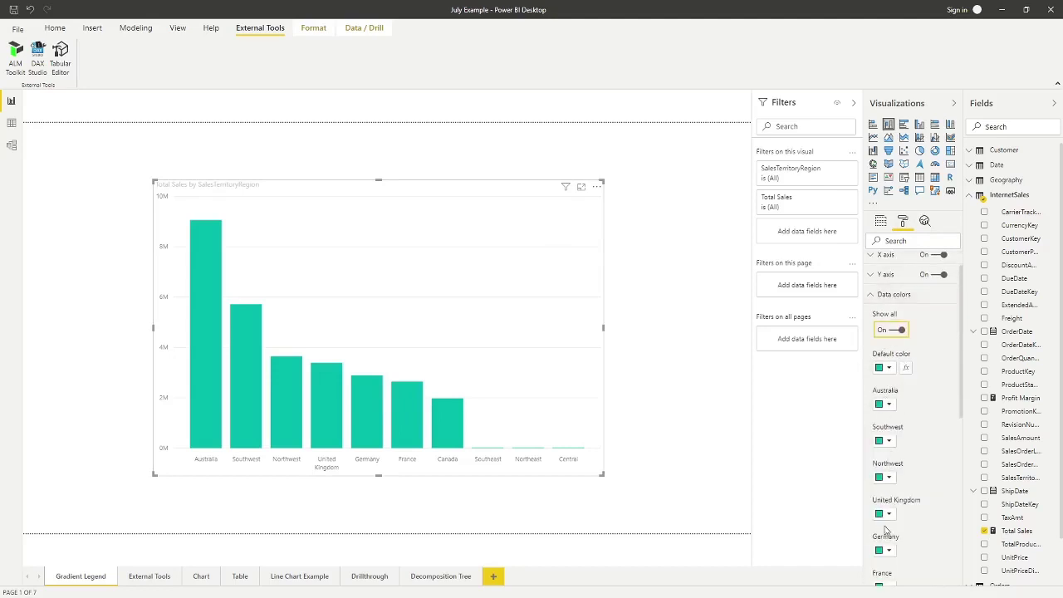
Apply a conditional color scale to the chart's default color, based on the Total Sales measure from InternetSales.
click(905, 370)
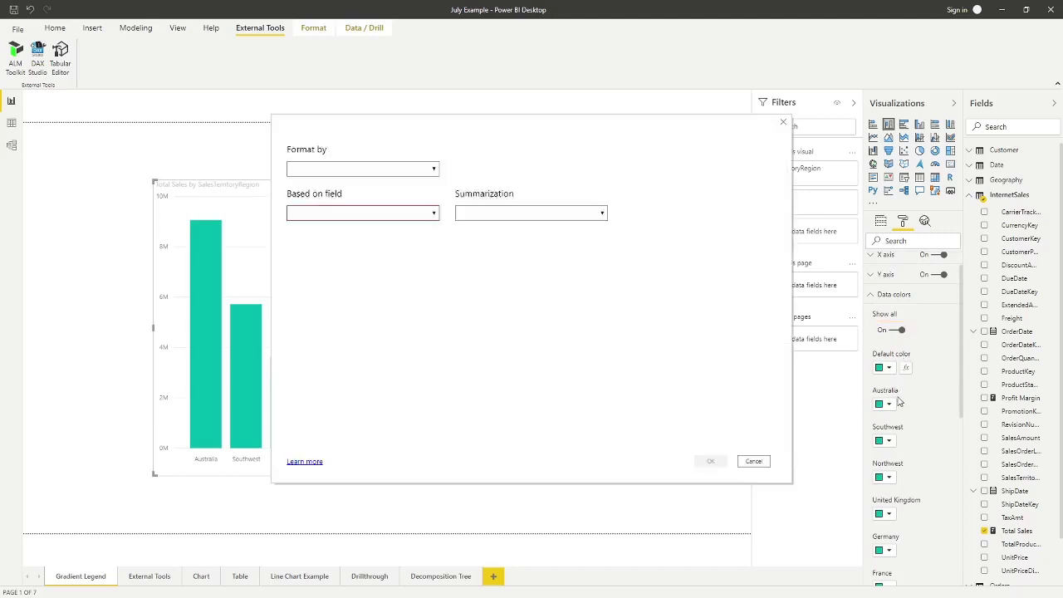
click(432, 227)
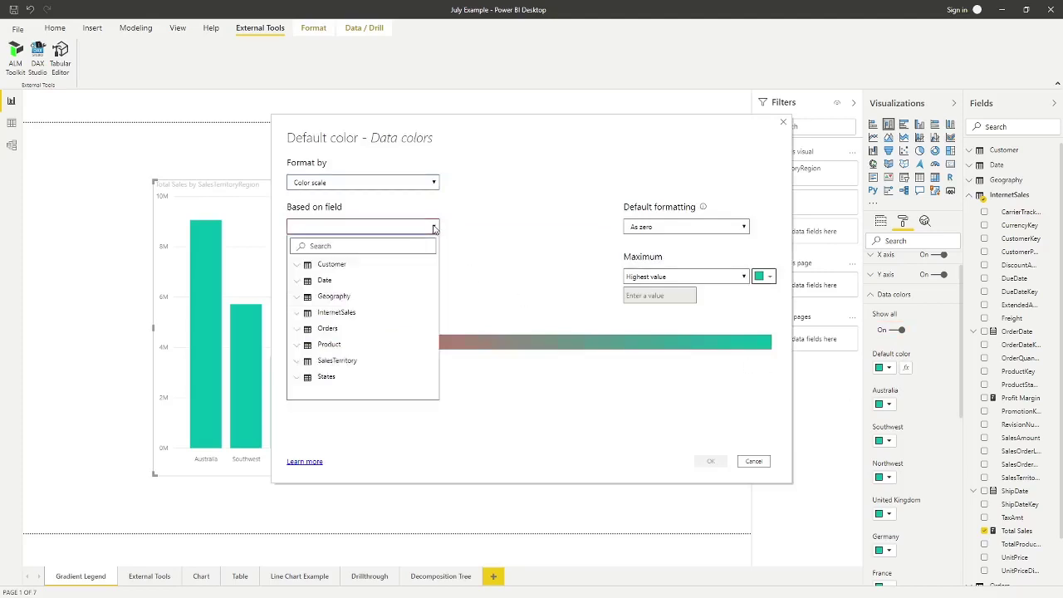
click(297, 363)
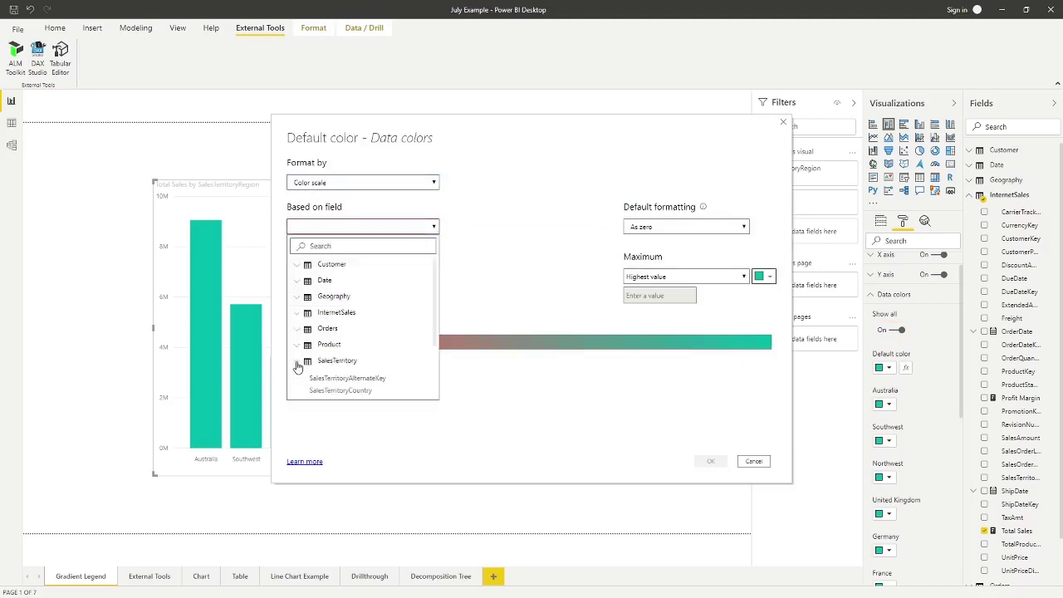
click(297, 312)
scroll(398, 330, down, 3)
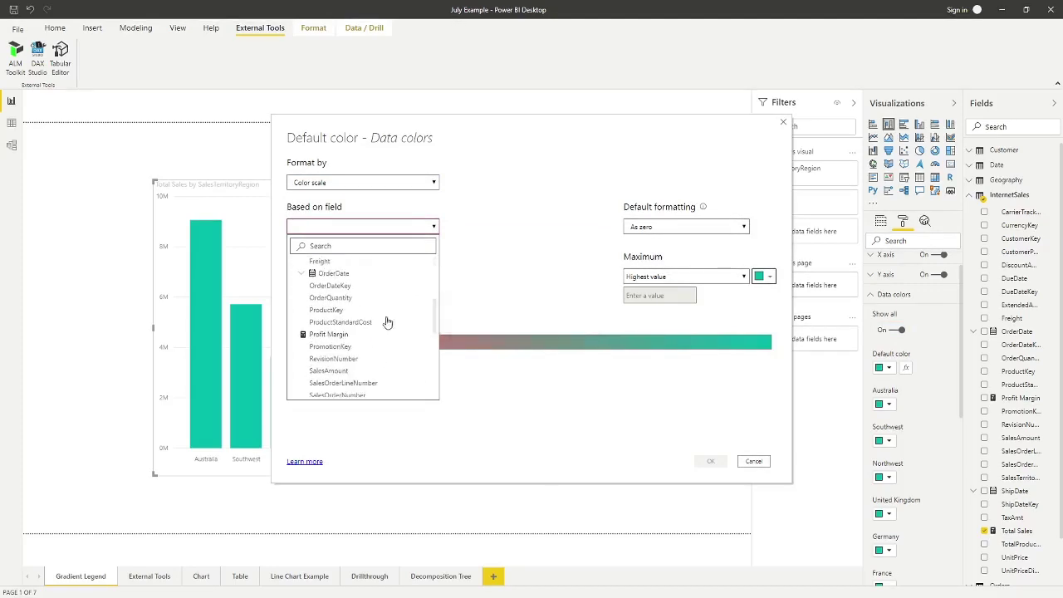
scroll(333, 357, down, 3)
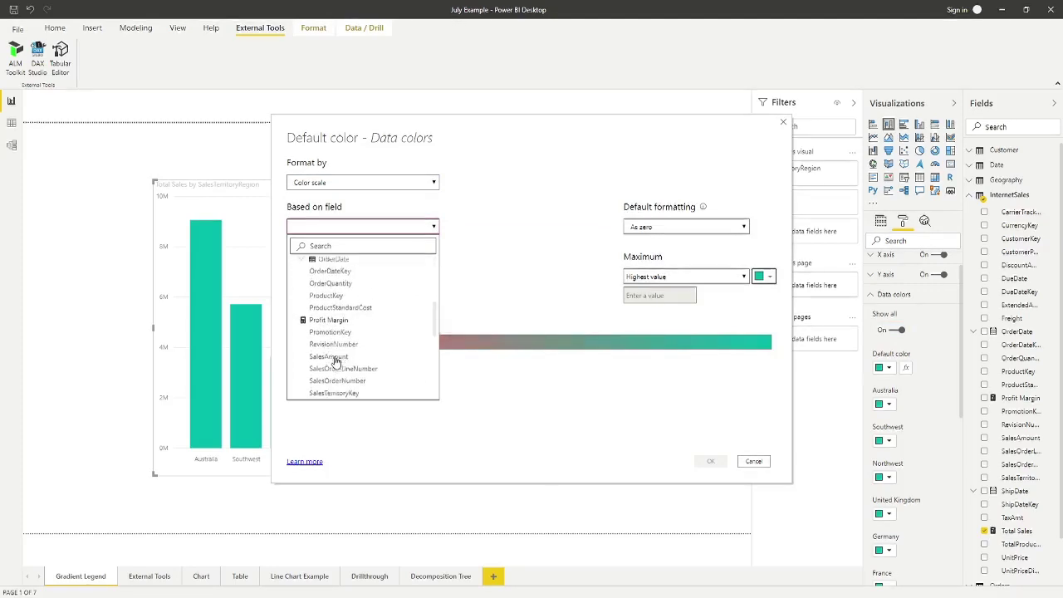
scroll(350, 376, down, 2)
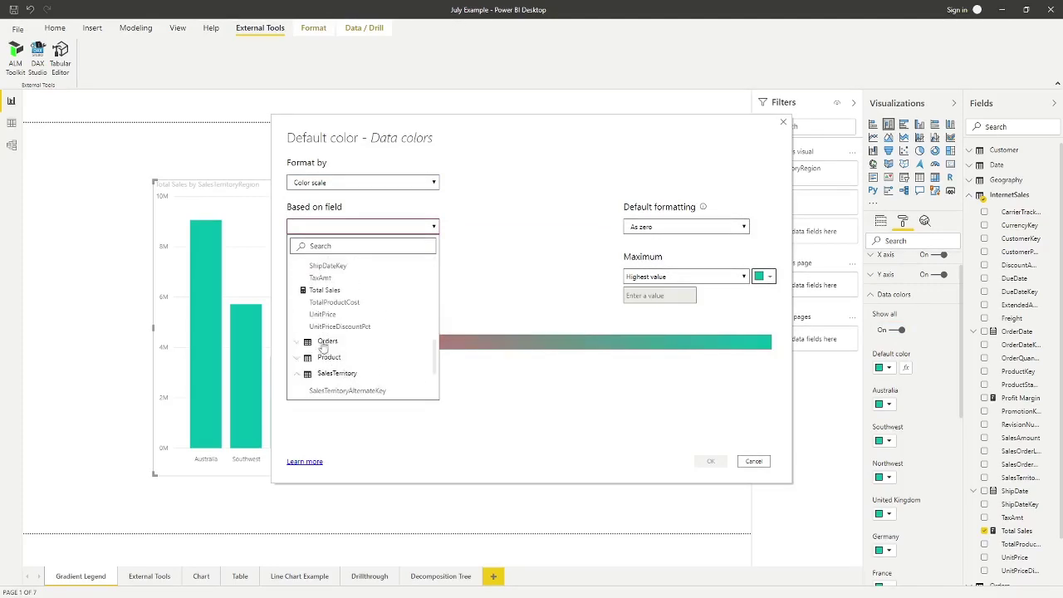
click(325, 293)
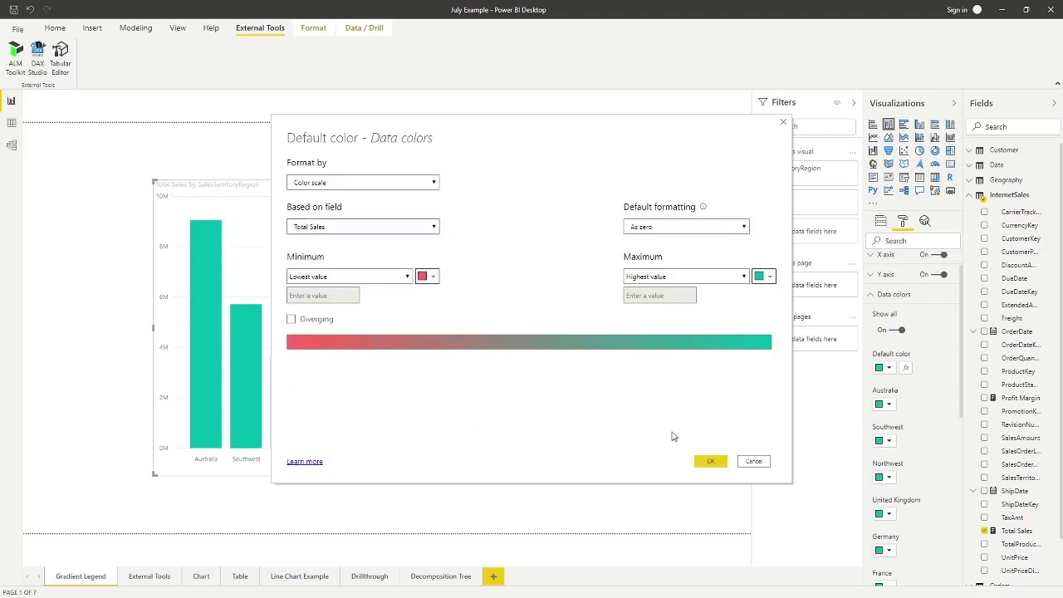
click(710, 462)
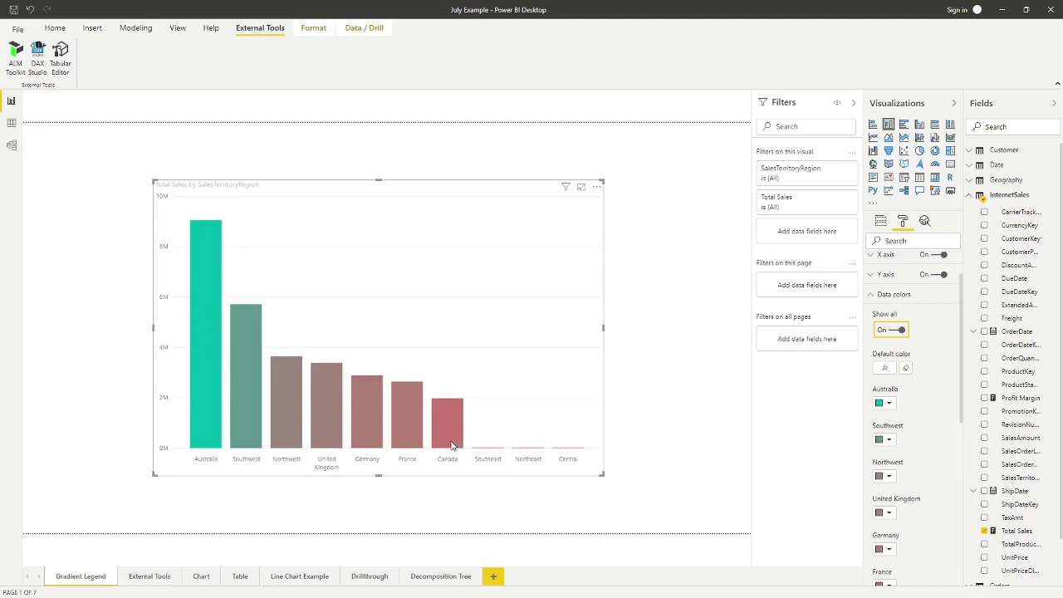
Turn on the gradient legend for the Total Sales by SalesTerritoryRegion chart.
mouse_move(446, 440)
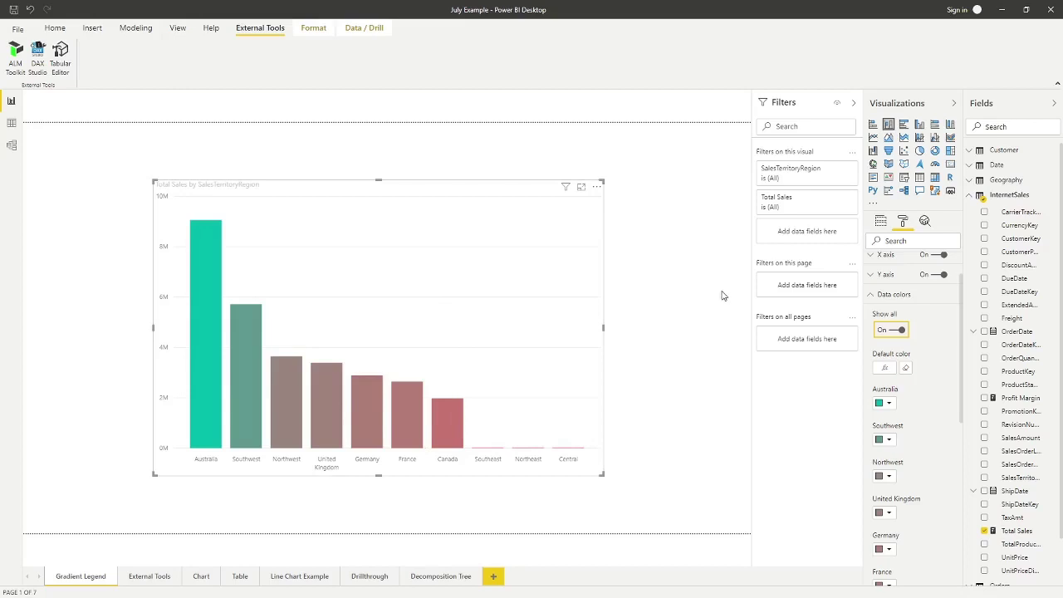
scroll(917, 289, up, 1)
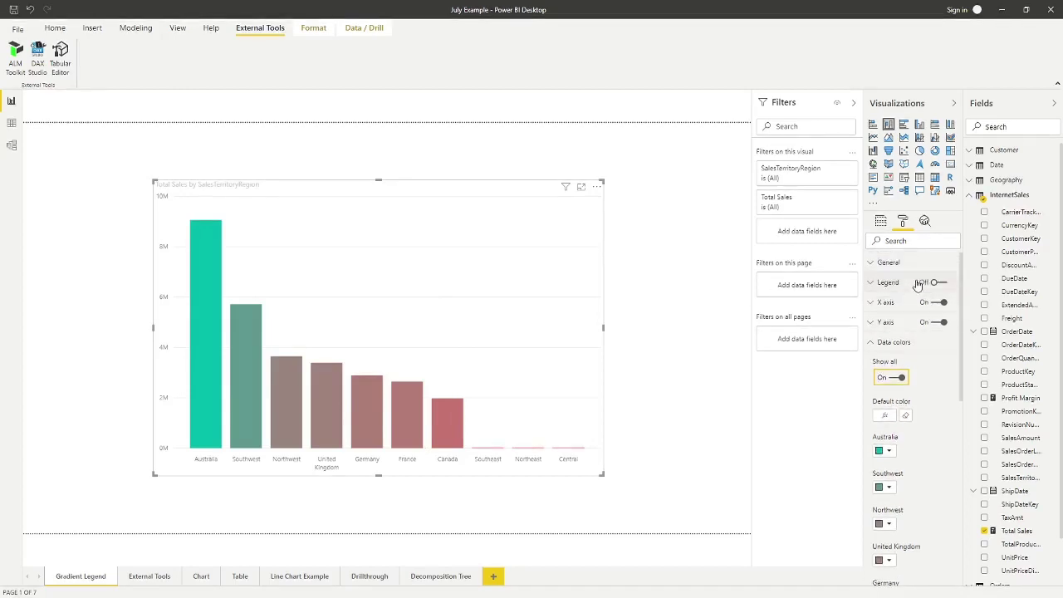
click(937, 284)
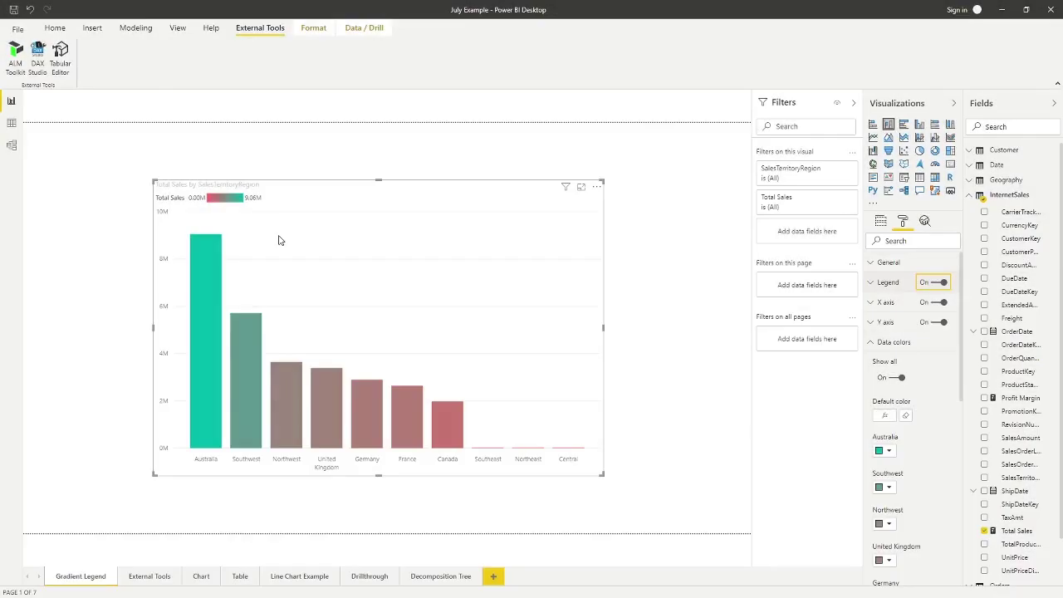
Open the External Tools report page and show the formatting options of the sales territory slicer.
click(143, 577)
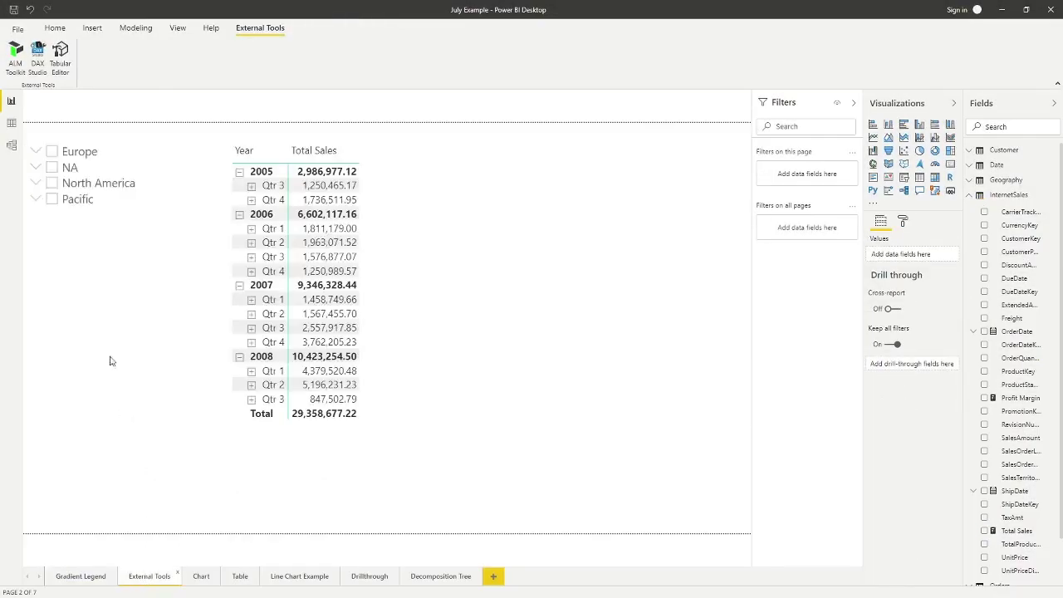
click(130, 247)
click(902, 222)
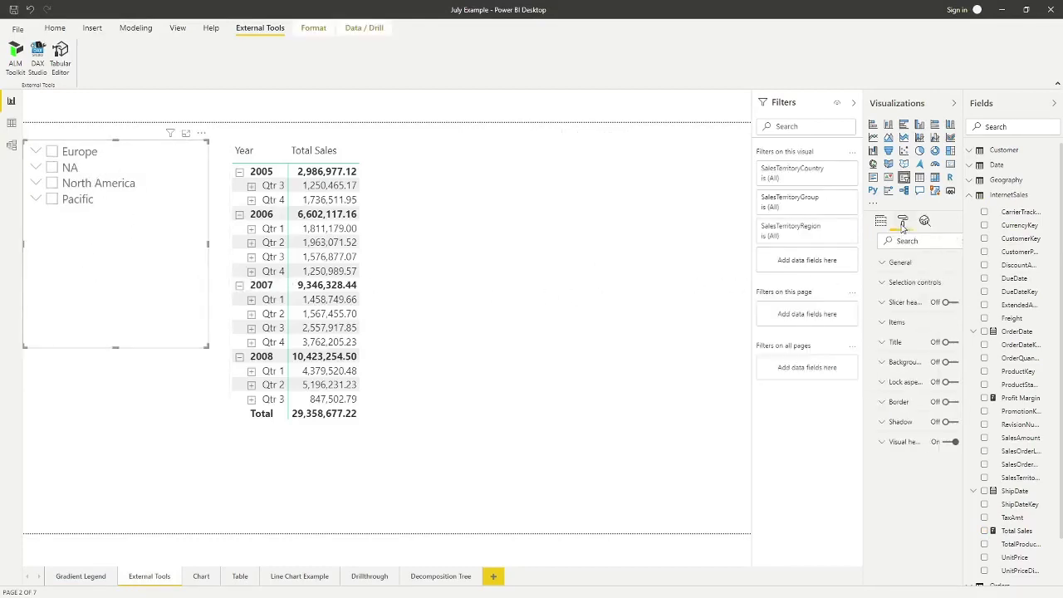
click(938, 342)
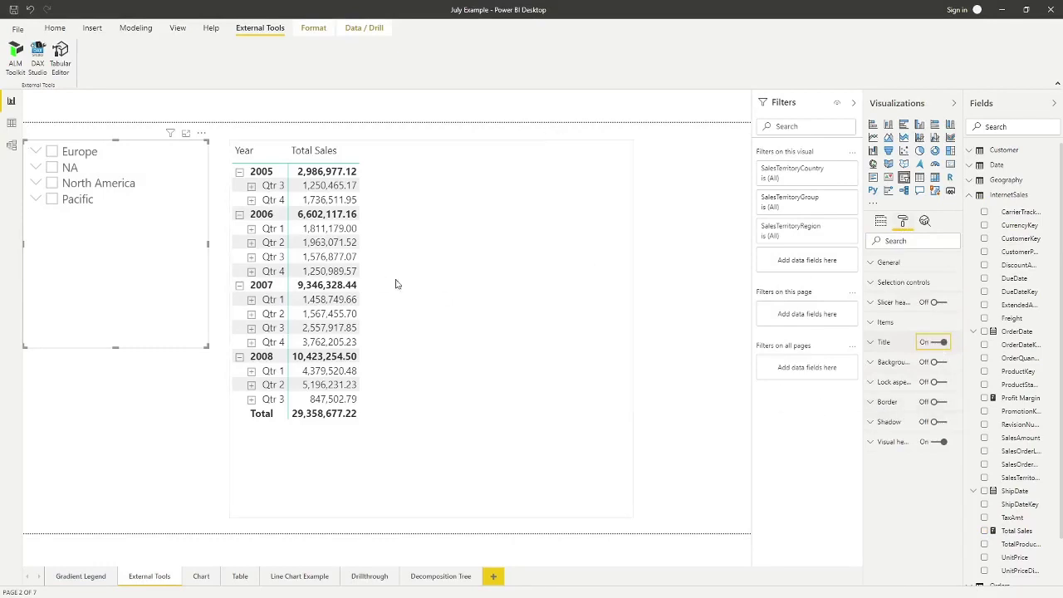
click(885, 347)
click(900, 375)
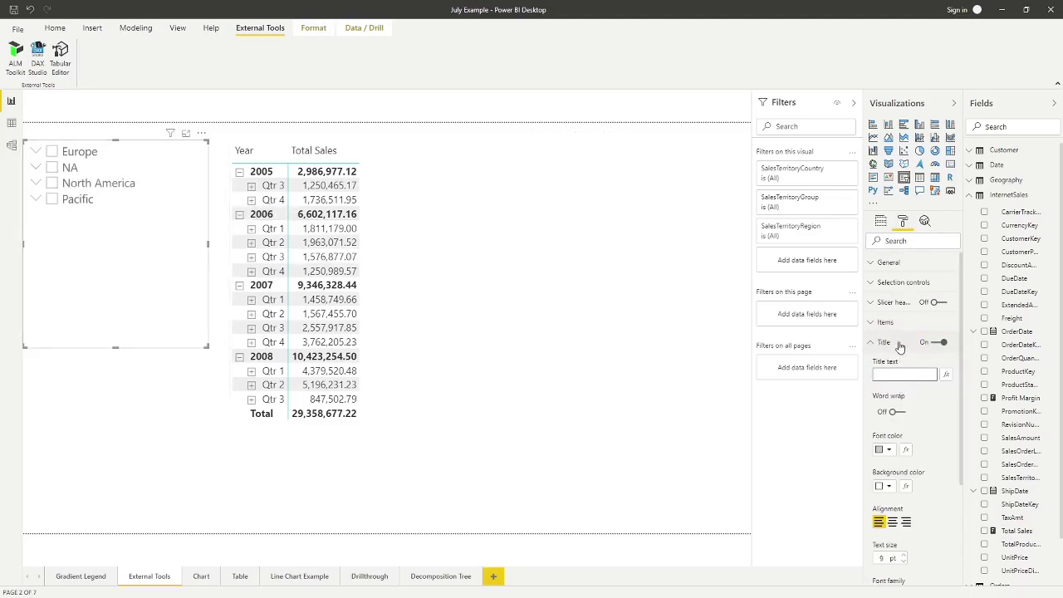
click(938, 342)
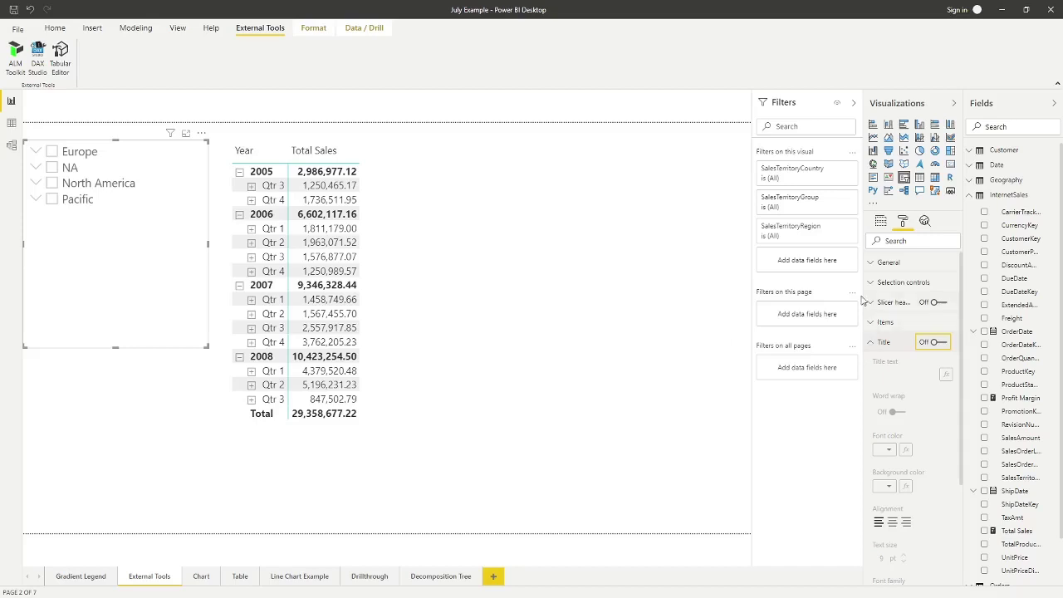
Turn on the territory slicer's header and revert the header settings to default.
drag(863, 297, 831, 301)
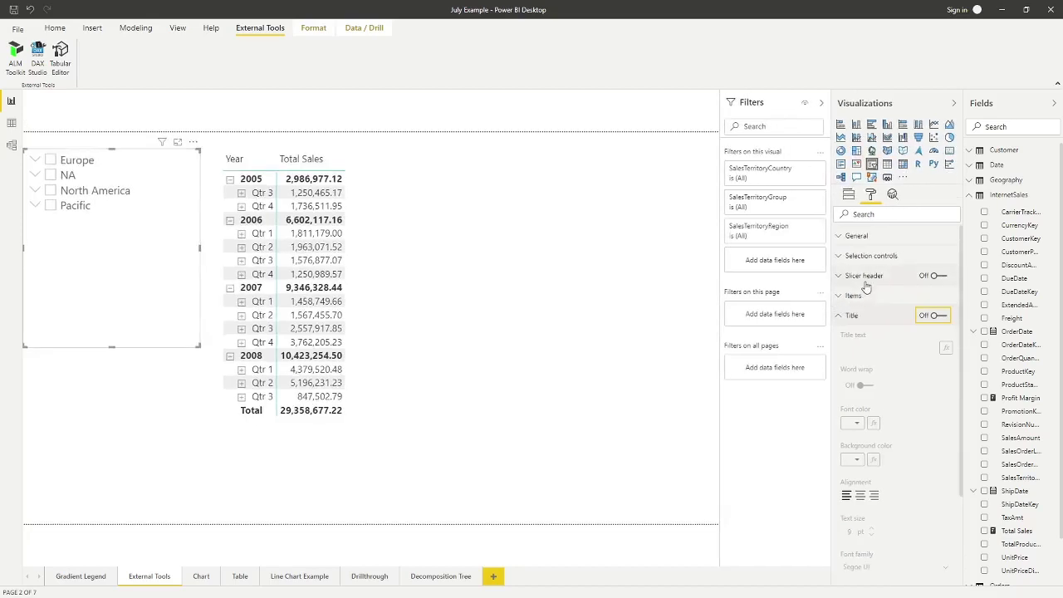
click(932, 276)
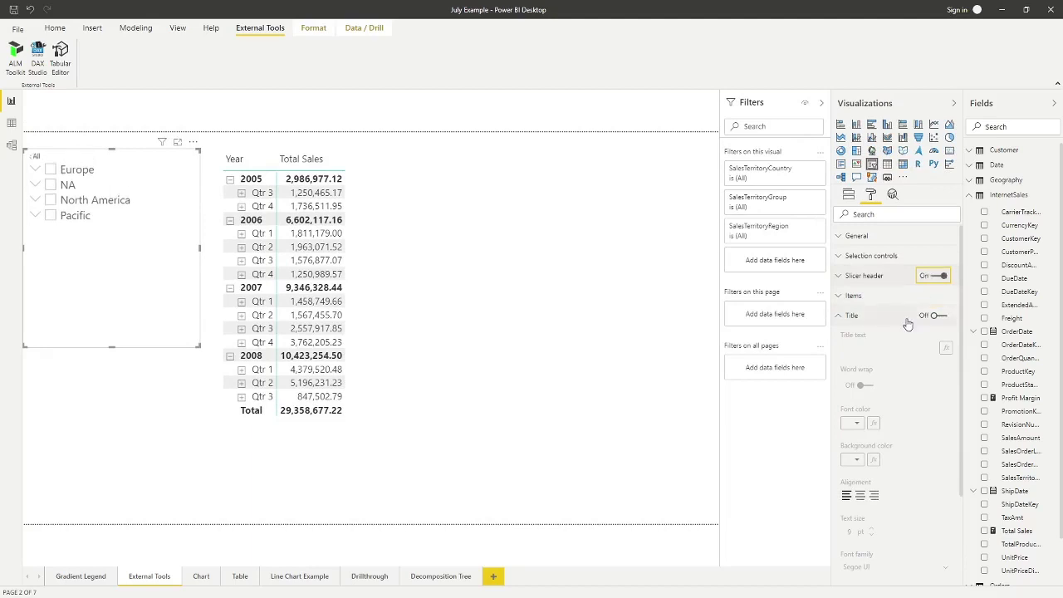
click(840, 278)
click(924, 550)
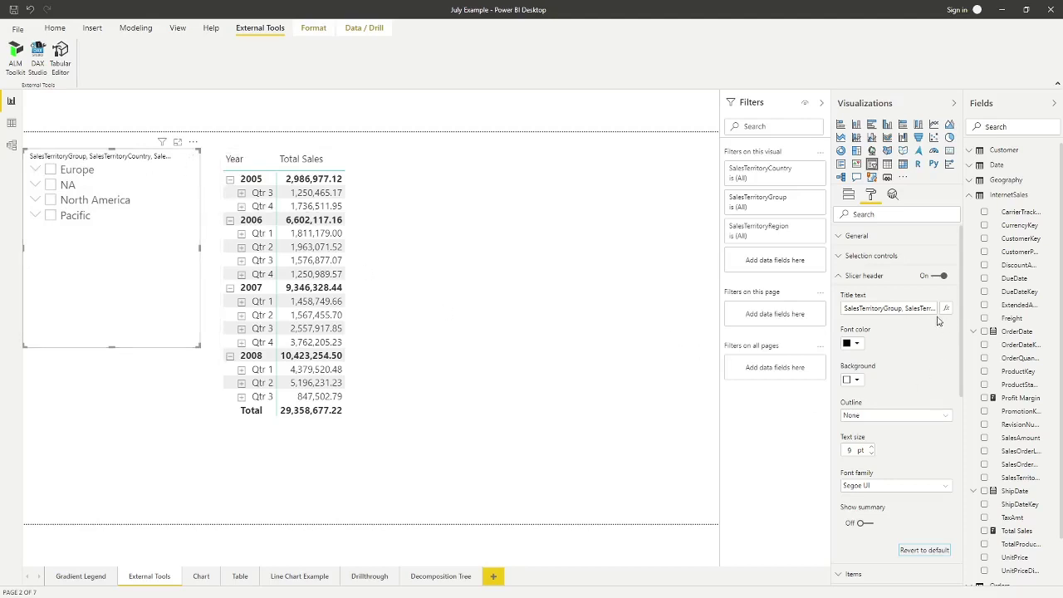
Turn on Show summary for the slicer header and clear the header's title text.
drag(853, 307, 970, 310)
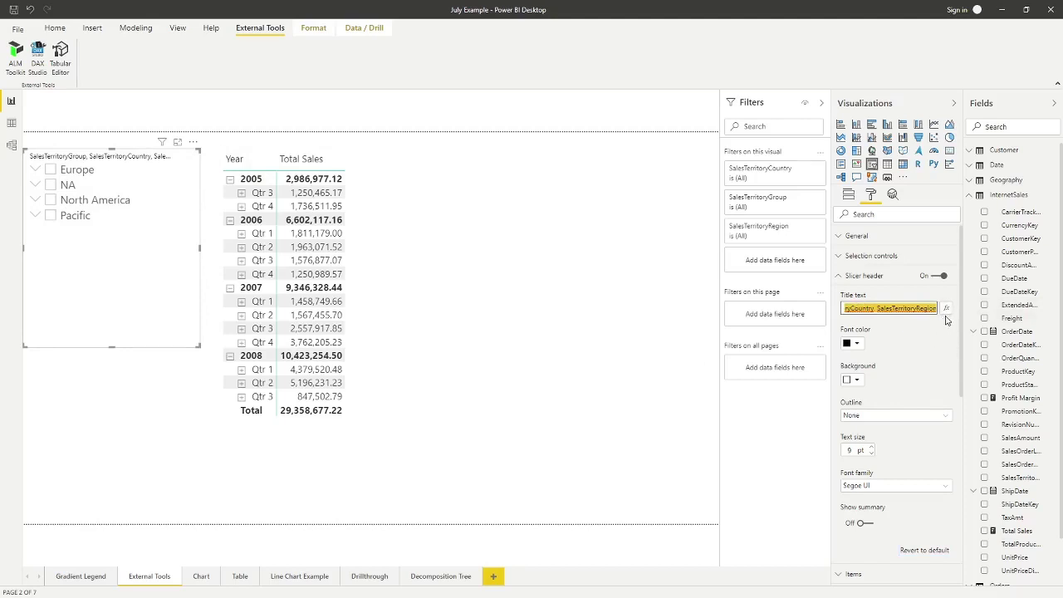
scroll(905, 371, down, 1)
scroll(898, 369, down, 1)
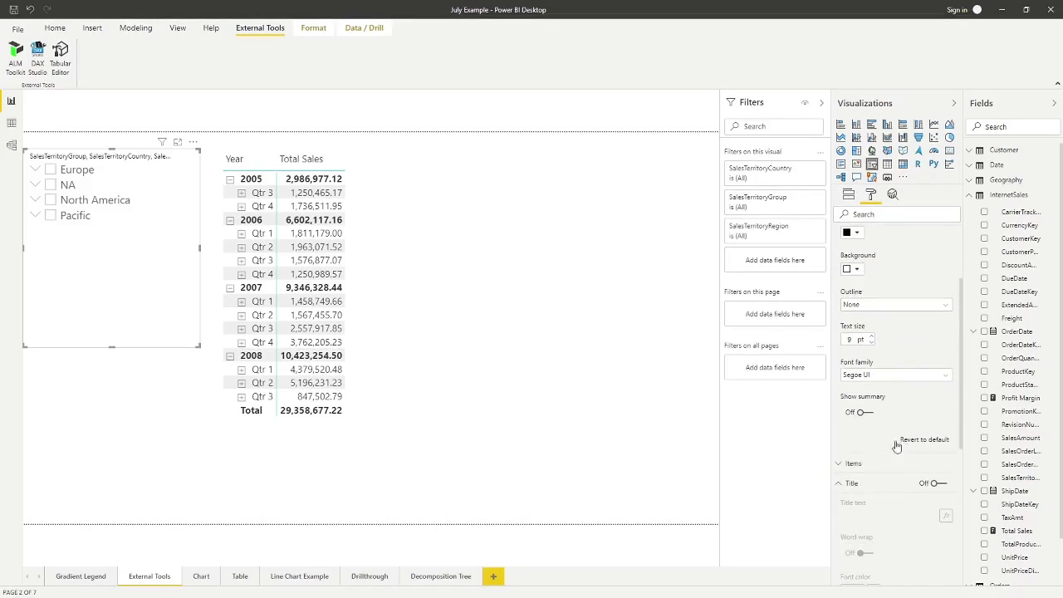
click(862, 413)
scroll(881, 357, up, 2)
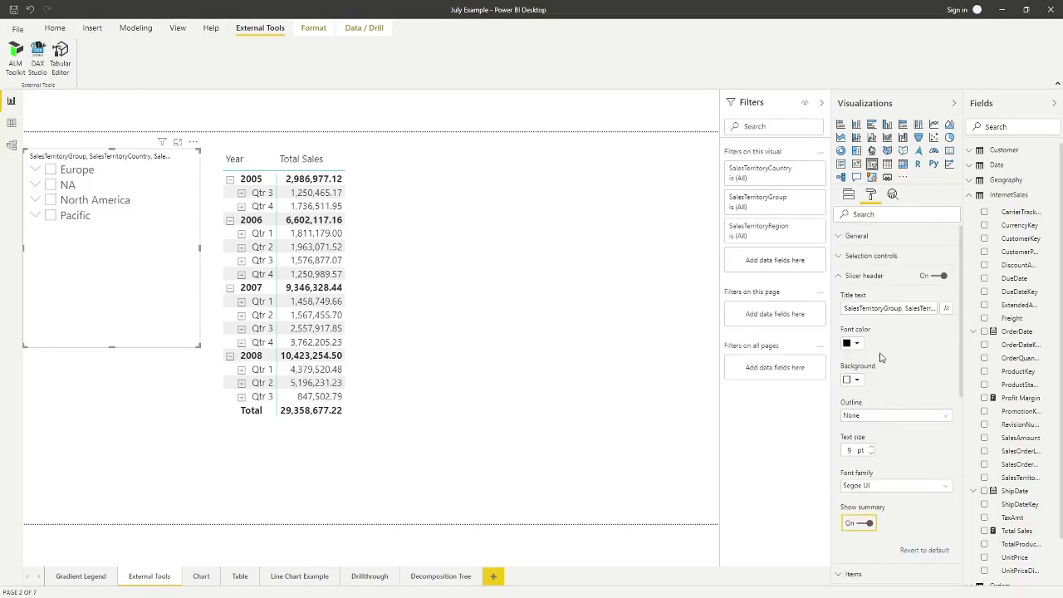
click(894, 307)
key(ctrl+a)
key(BackSpace)
click(490, 290)
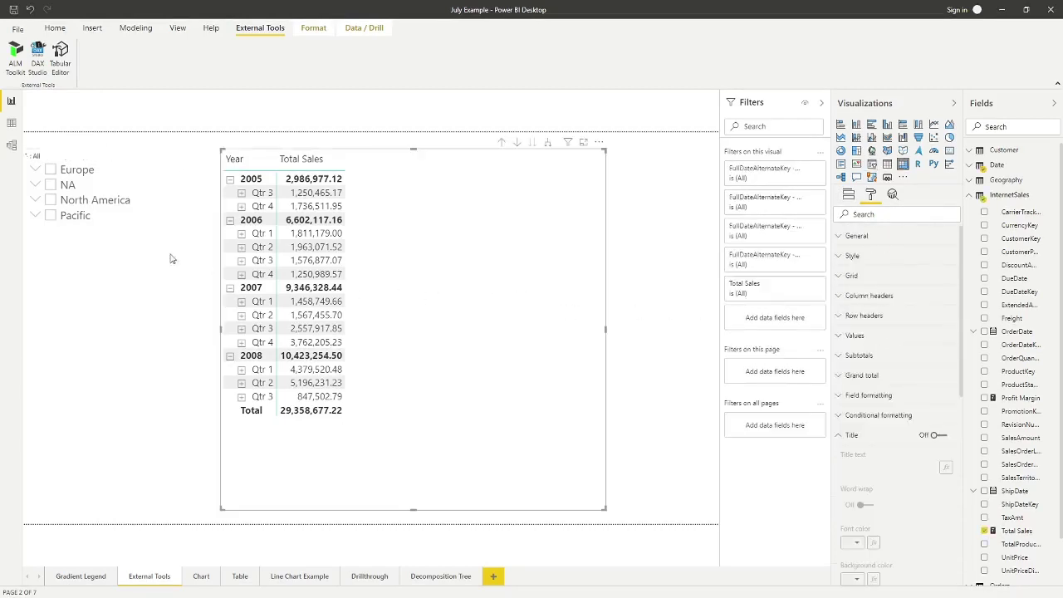
Filter the slicer to France under Europe and expand the France level.
click(35, 170)
click(61, 185)
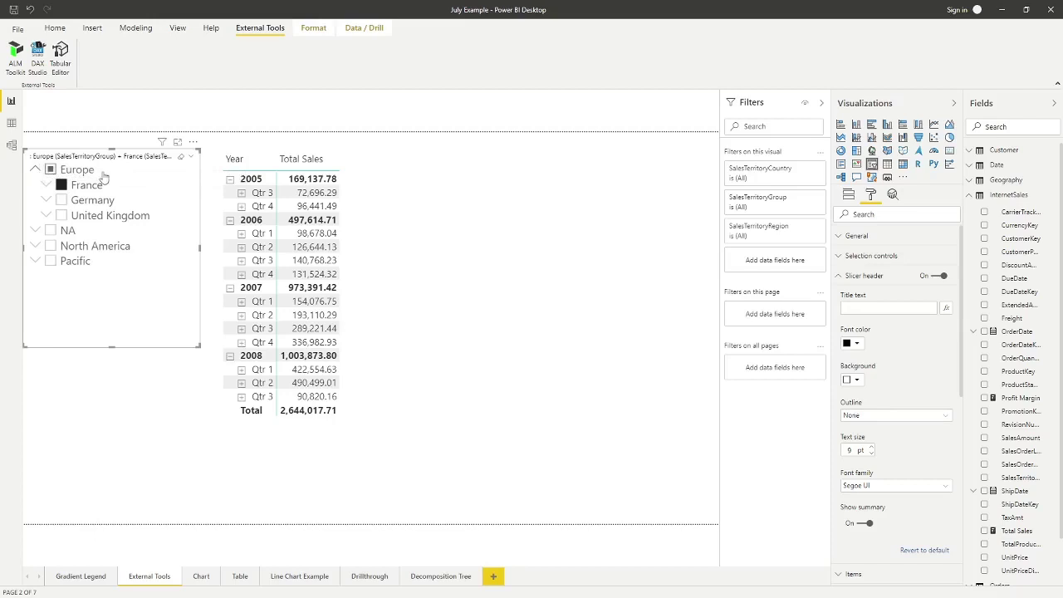
click(46, 185)
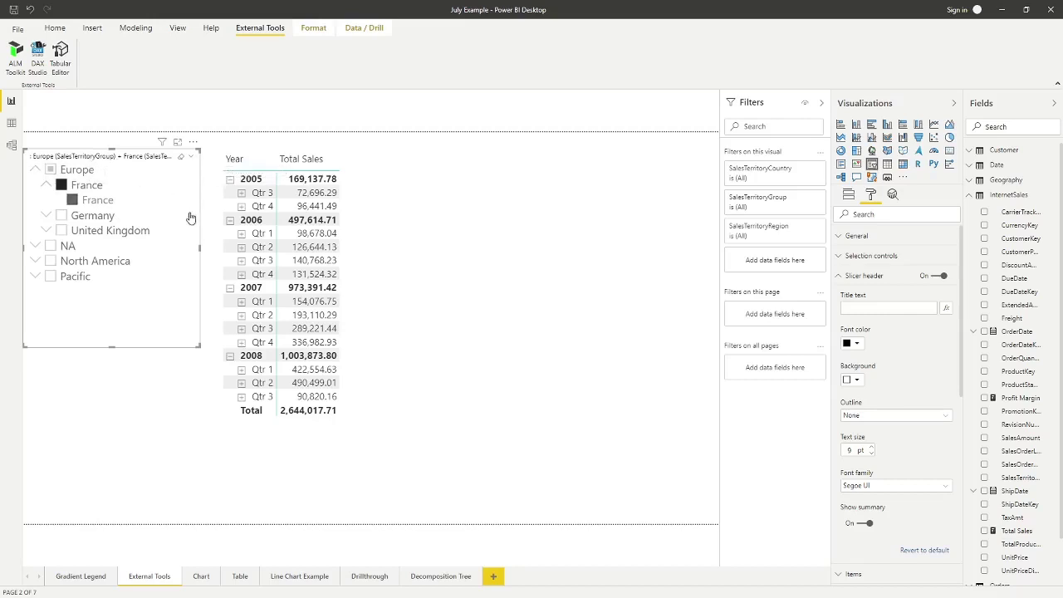
Widen the slicer to fit its header summary and move the Total Sales matrix right to clear the overlap.
drag(205, 252, 249, 247)
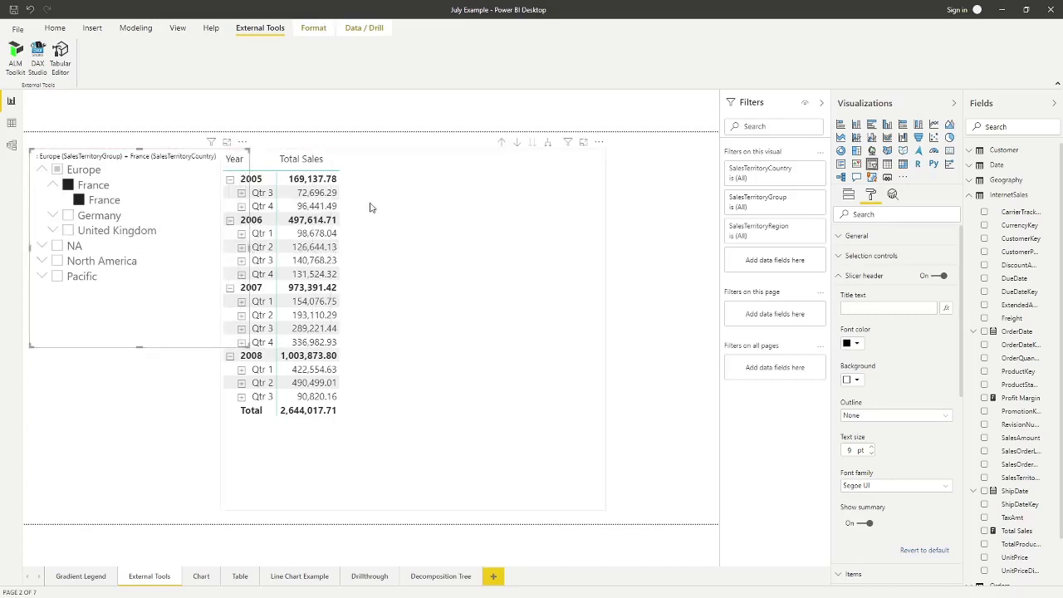
click(364, 179)
drag(384, 195, 442, 193)
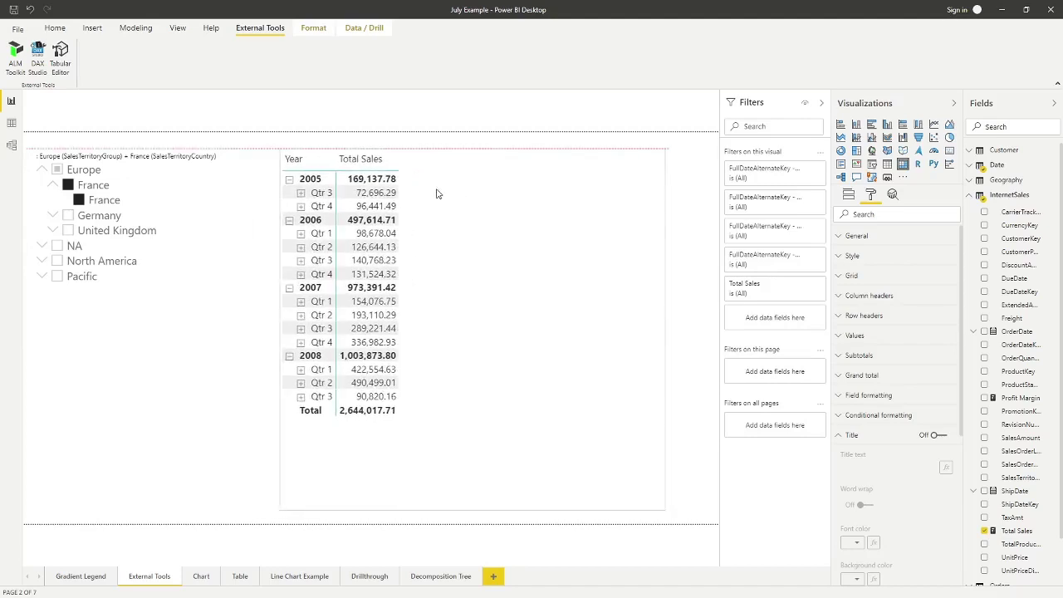
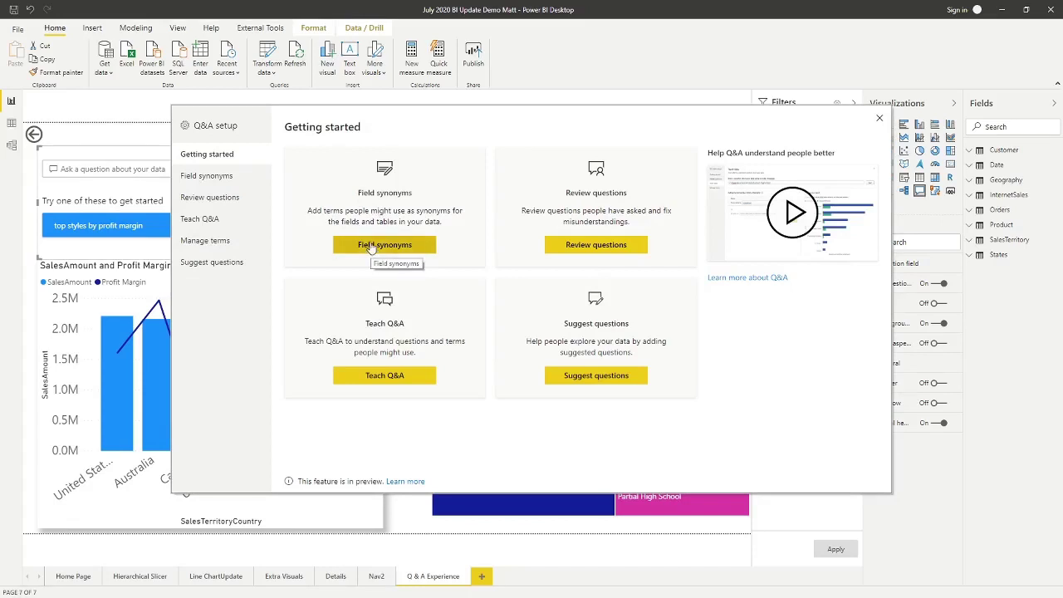
Open the field synonyms in Q&A setup and toggle the Customer table's inclusion in Q&A off and back on.
click(225, 180)
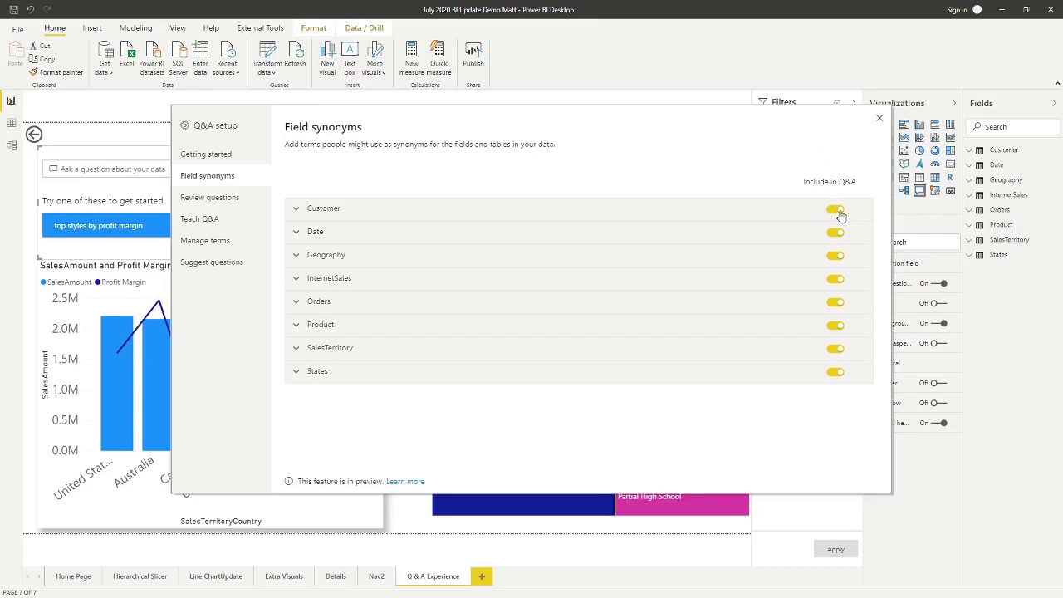
click(835, 210)
click(833, 213)
For InternetSales' CarrierTrackingNumber field, dismiss the suggested terms tracking number and tracking no, and add carrier tracking no as a term.
click(297, 279)
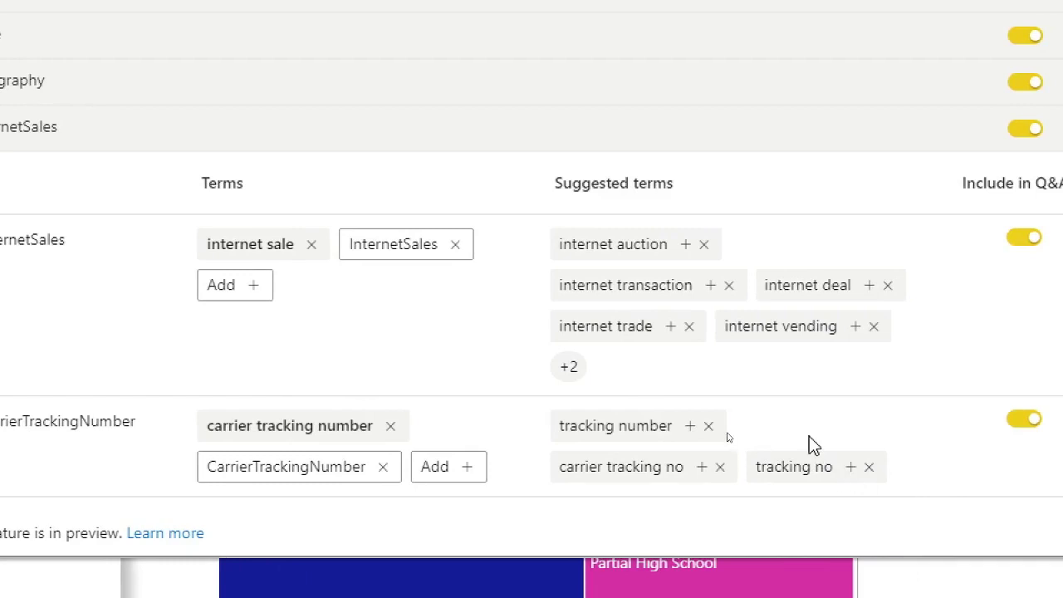
click(709, 427)
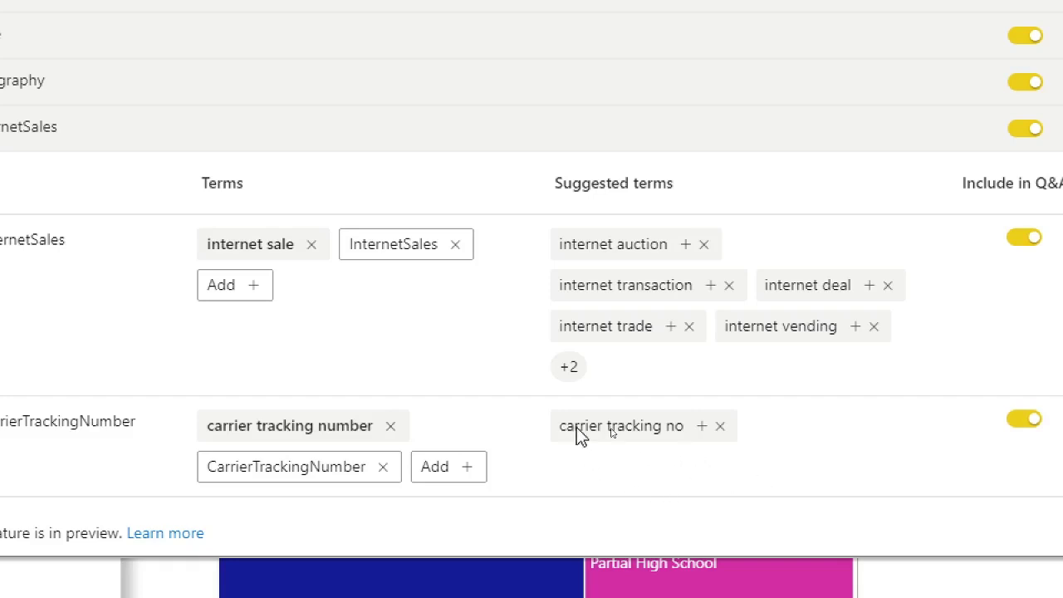
click(703, 429)
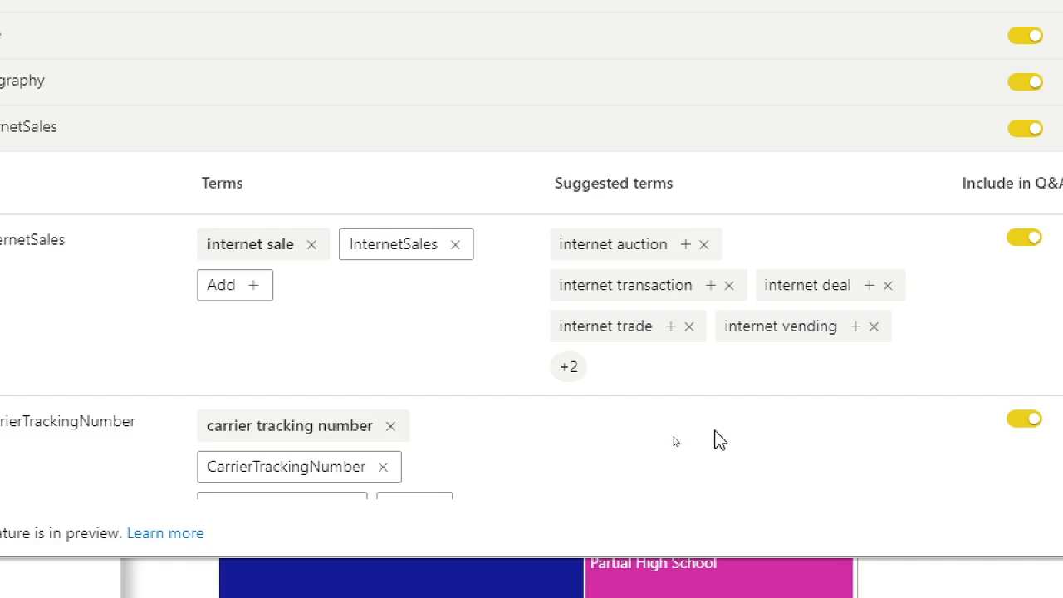
Add CTN as a term for InternetSales' CarrierTrackingNumber field and close the Q&A setup.
scroll(441, 427, down, 2)
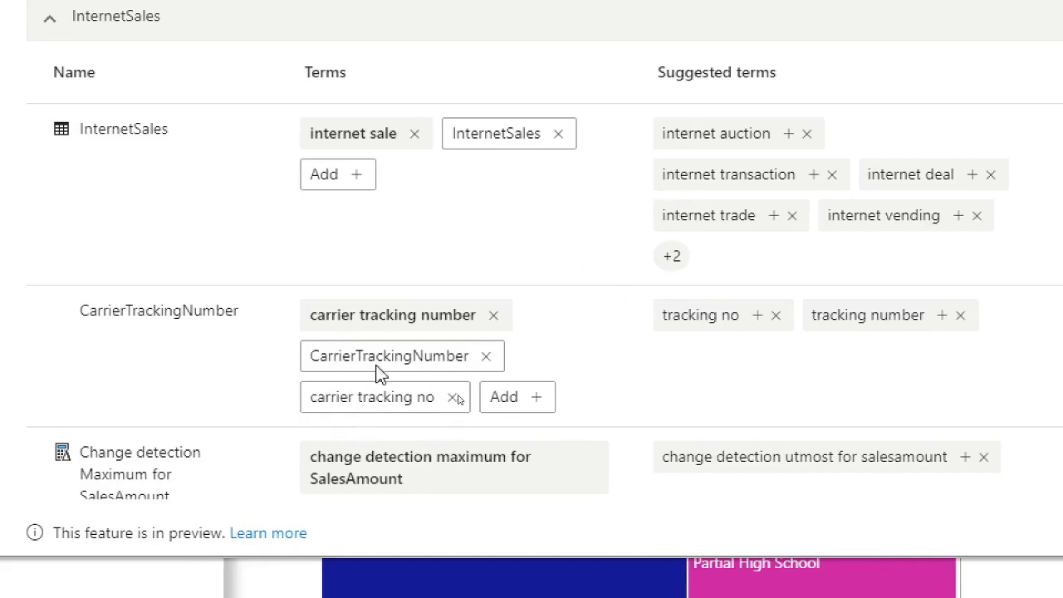
click(536, 398)
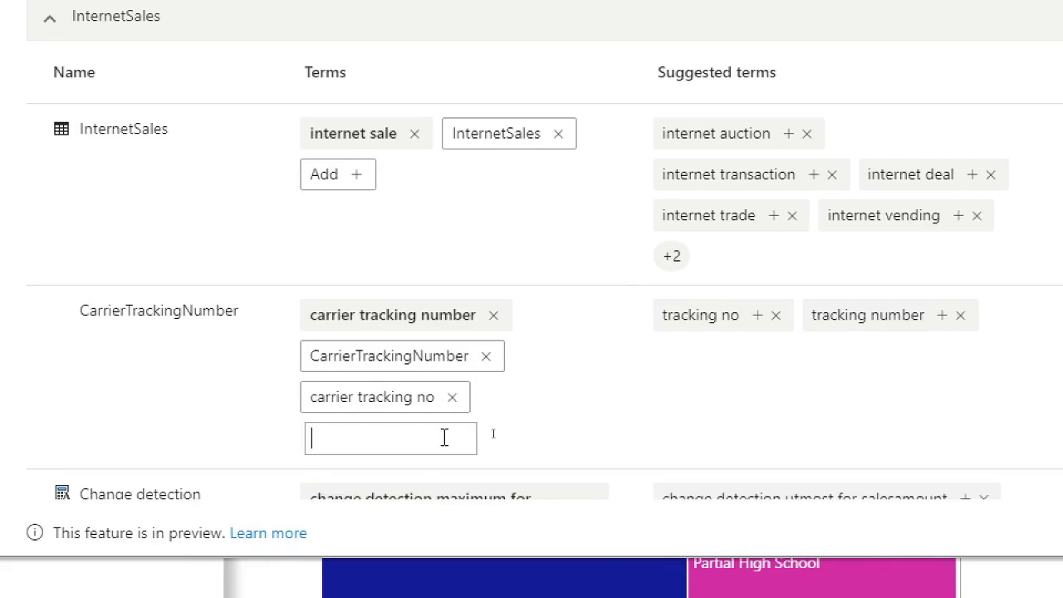
text(CTN)
key(Return)
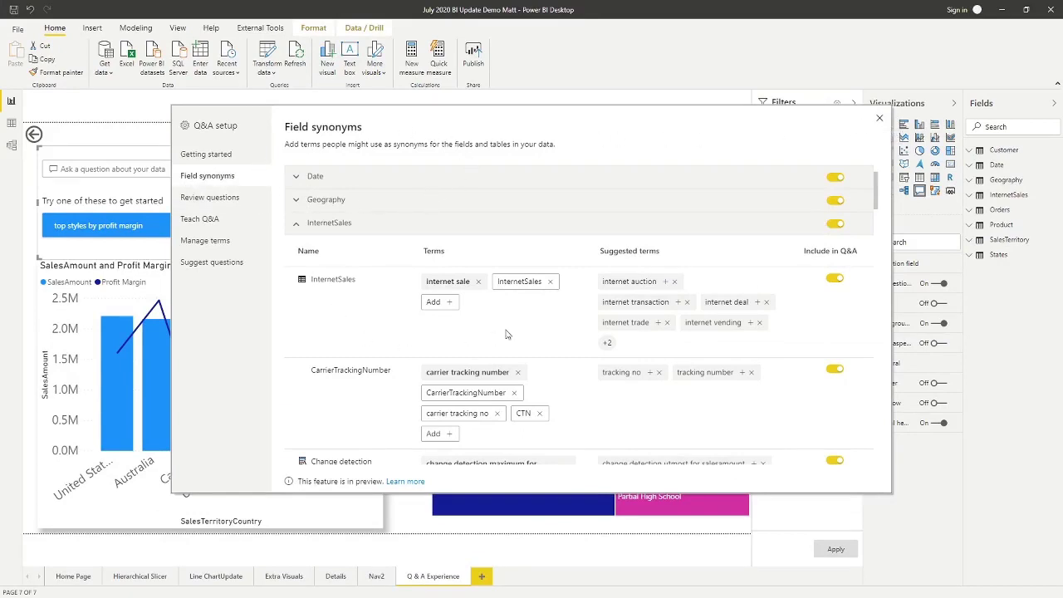
click(879, 118)
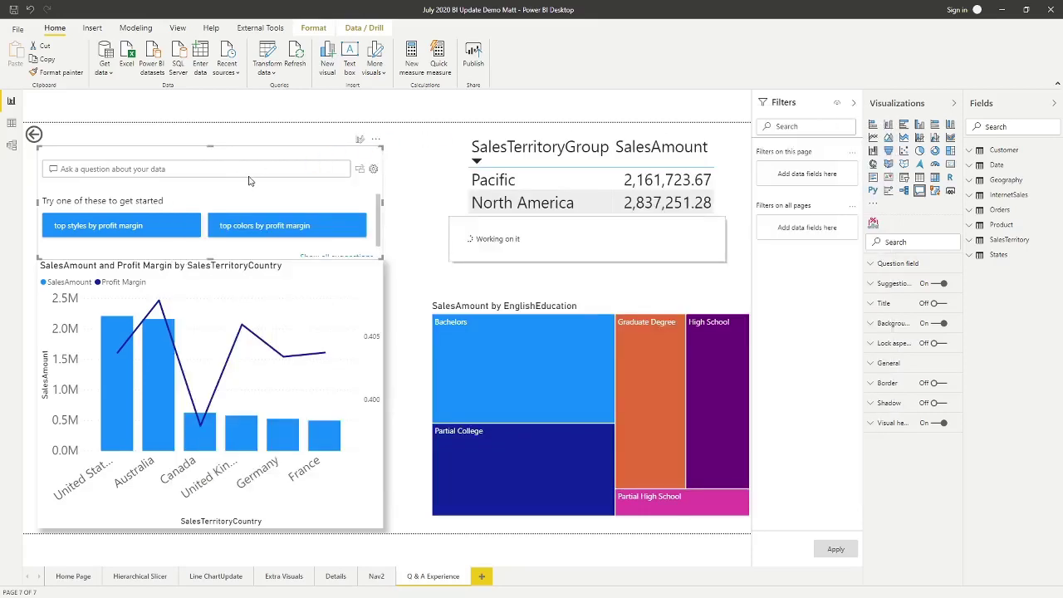
Try to rename SalesAmount as Big Money in the column values of the SalesTerritoryCountry combo chart.
click(205, 296)
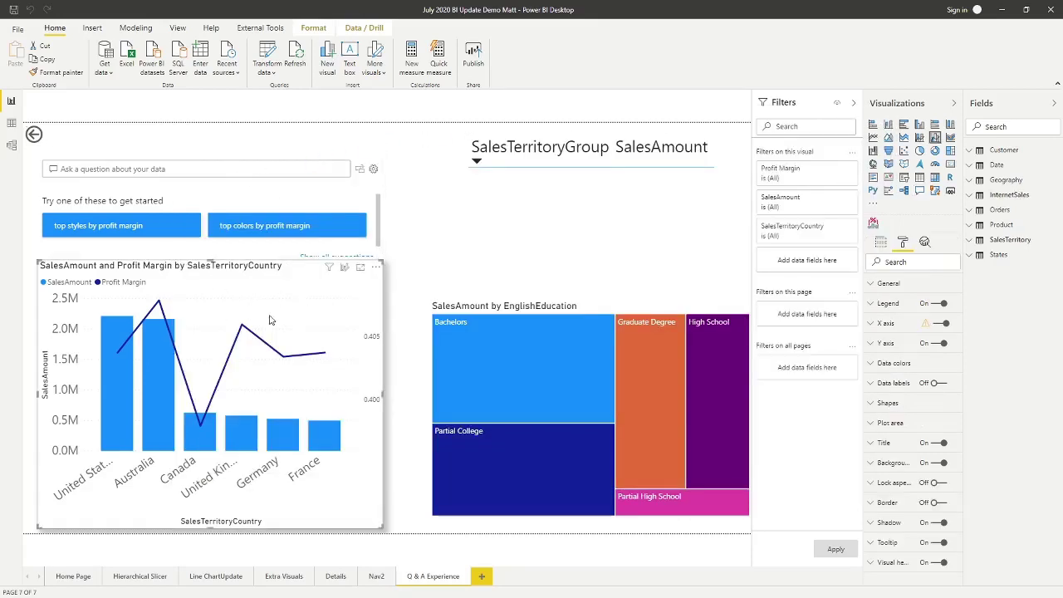
click(882, 243)
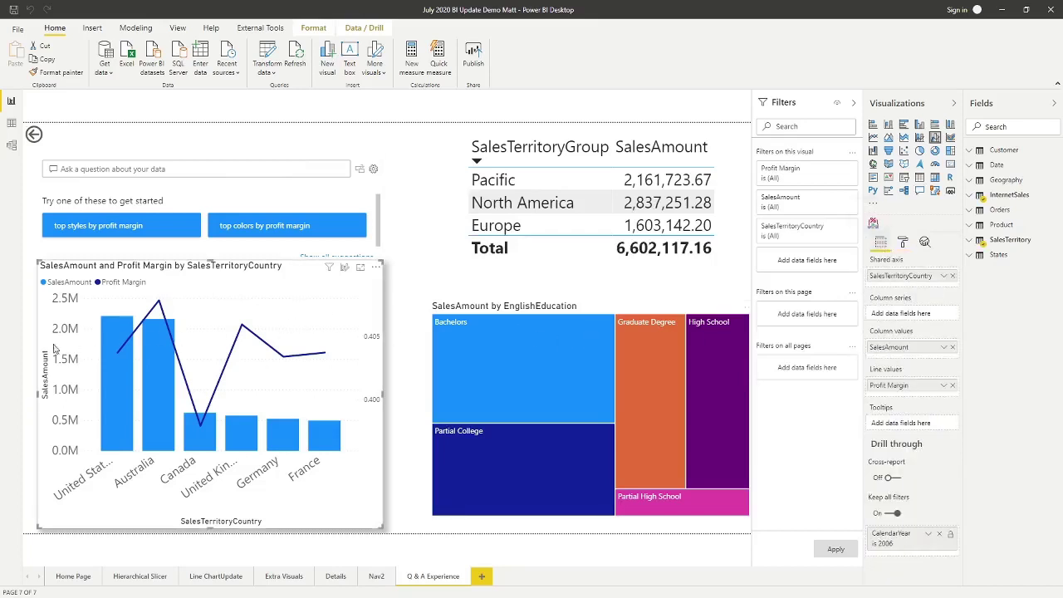
double_click(893, 348)
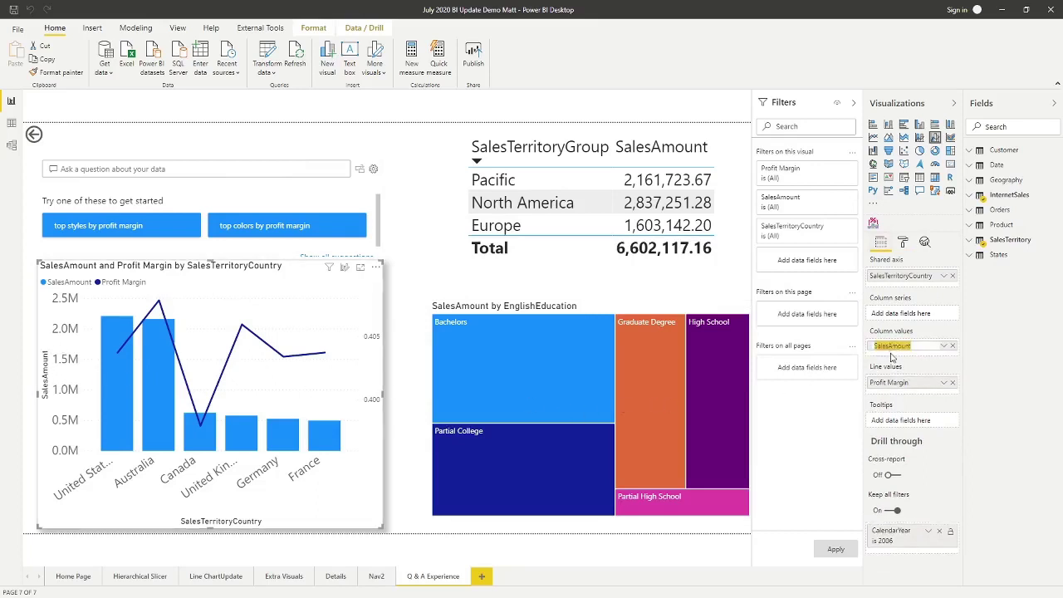
text(Bgf)
text( Money)
click(639, 296)
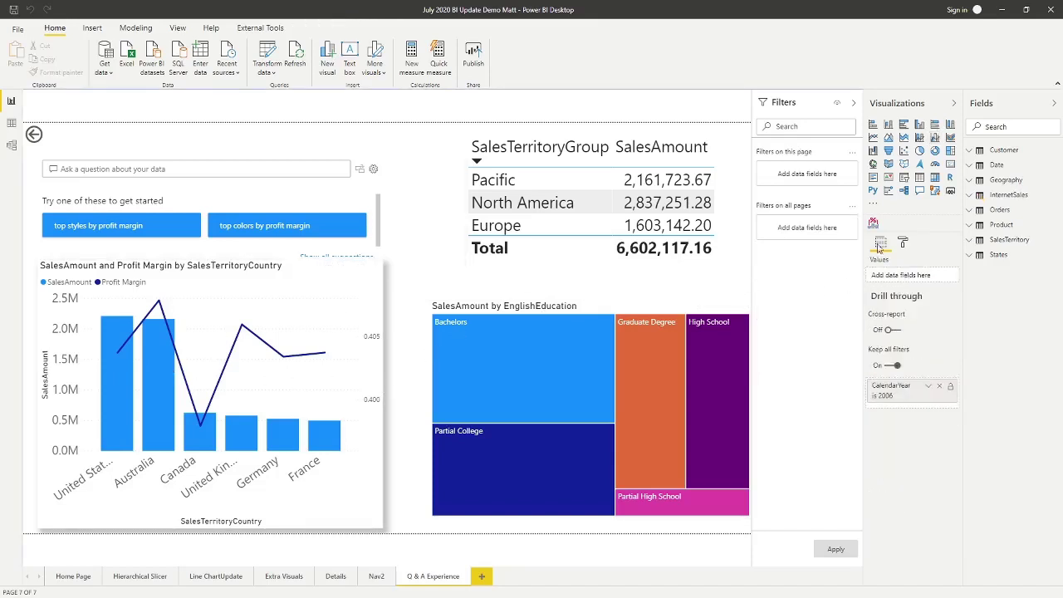
Rename the combo chart's SalesAmount column value as Big Money for this visual.
click(370, 297)
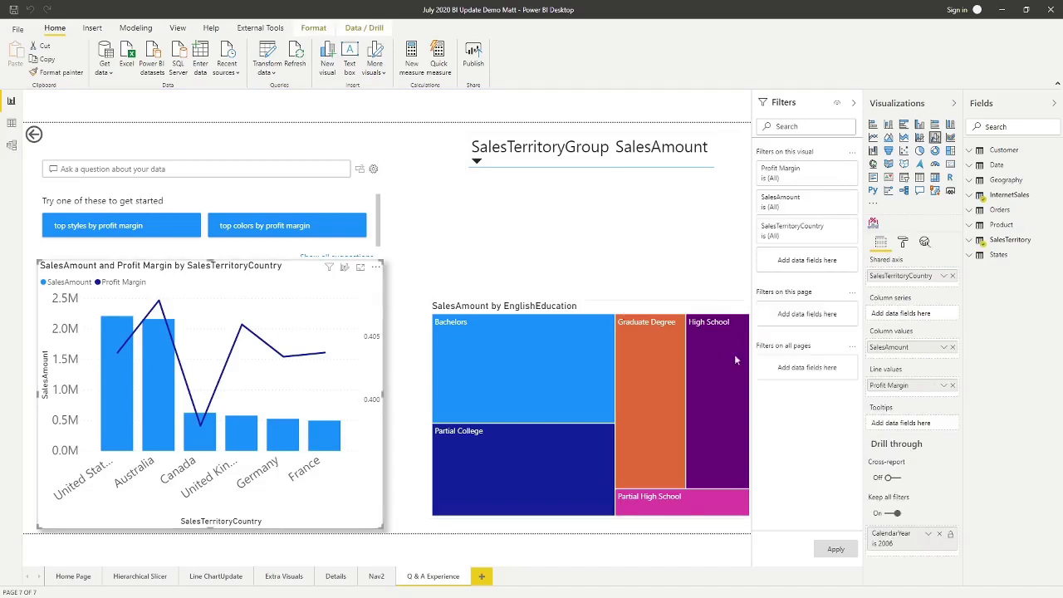
double_click(894, 350)
text(E)
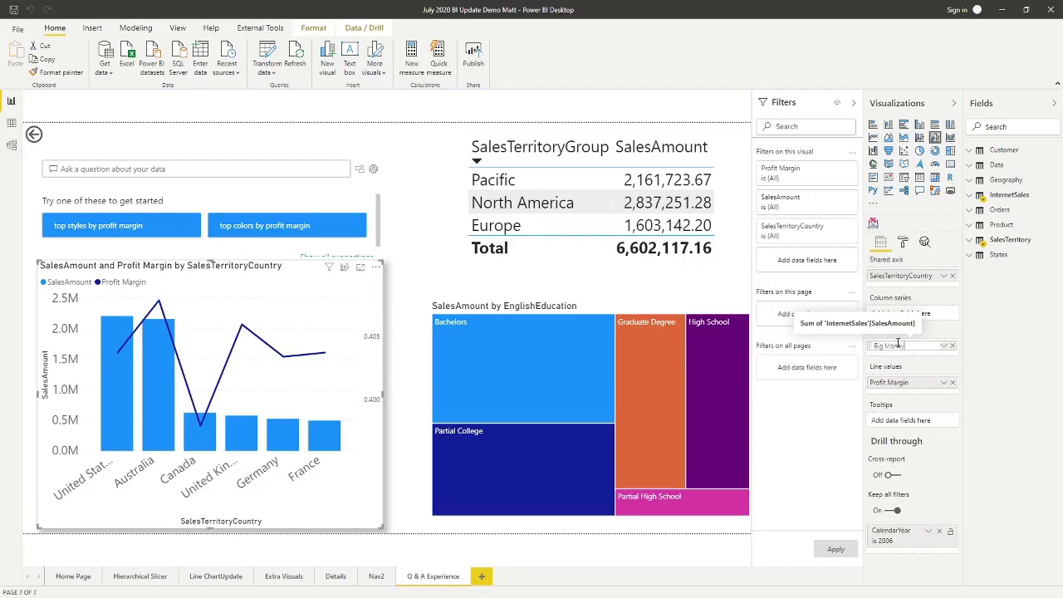
text(ig Money)
key(Return)
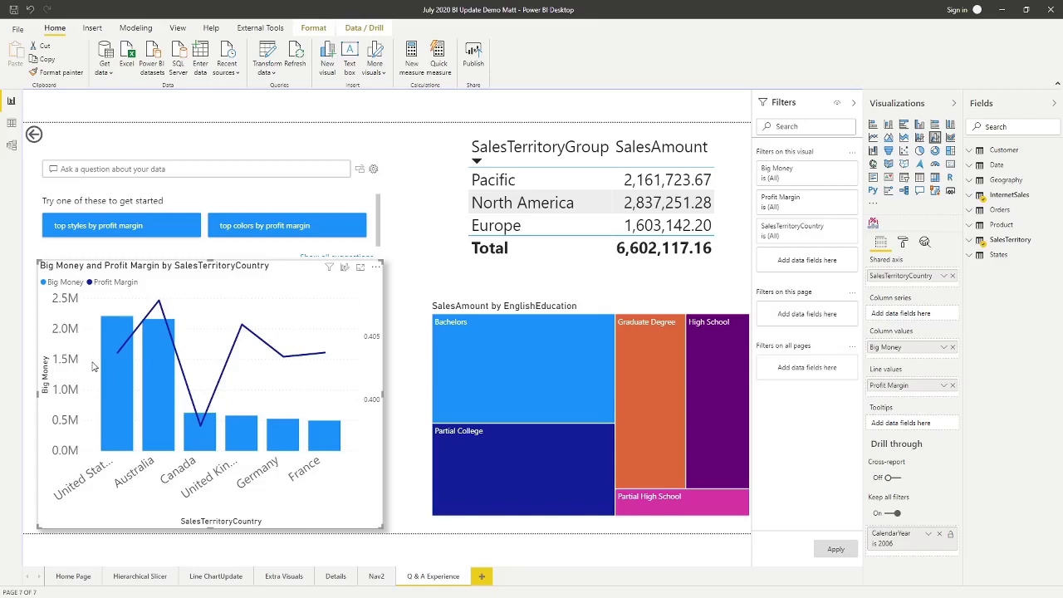
Ask the Q&A visual "what country has most profit margin by date".
click(258, 167)
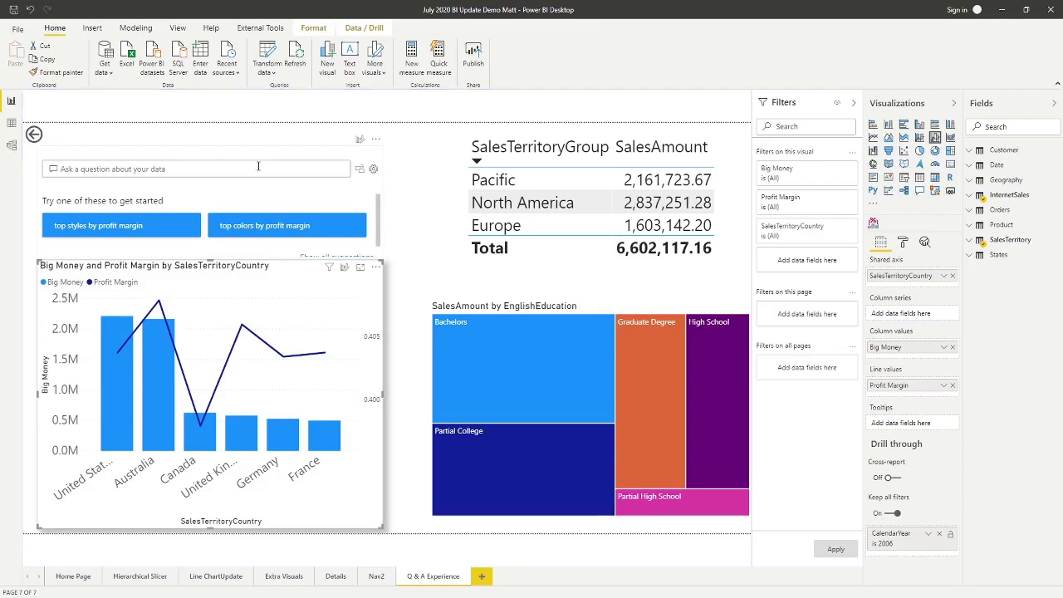
text(what country has)
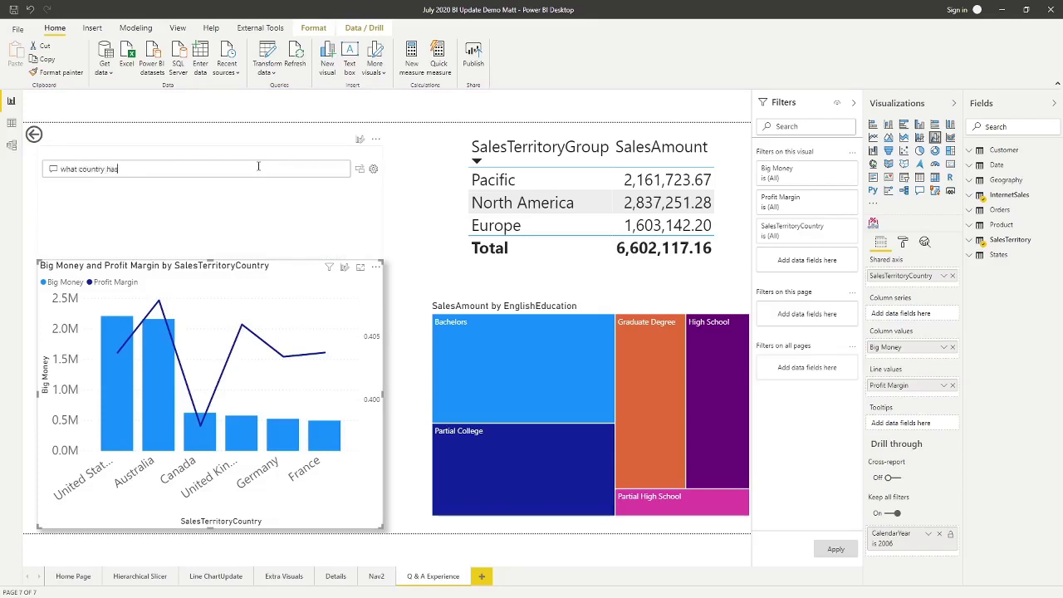
text( most pr)
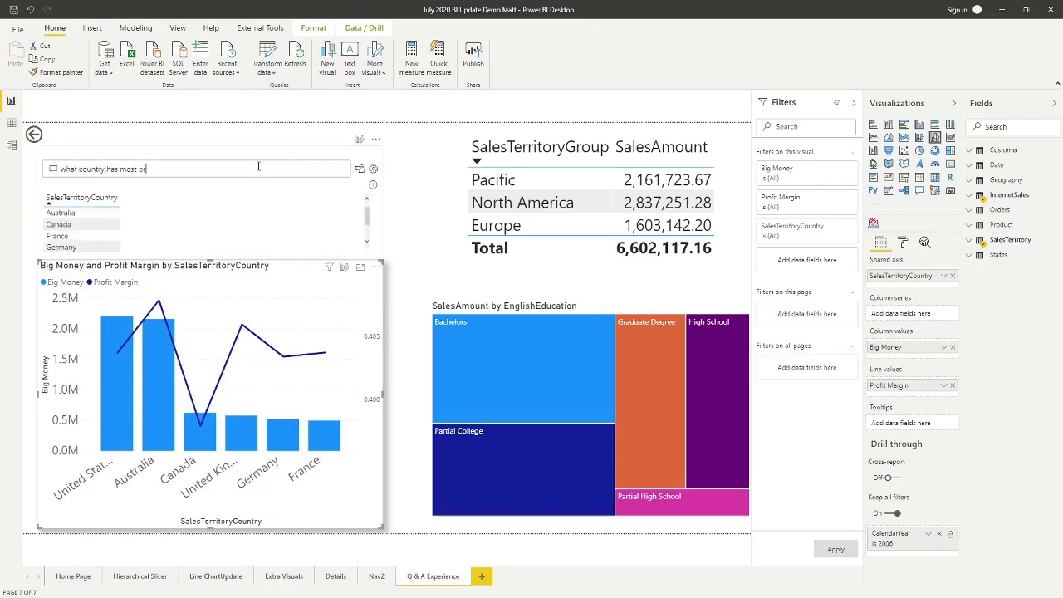
text(ofit bma)
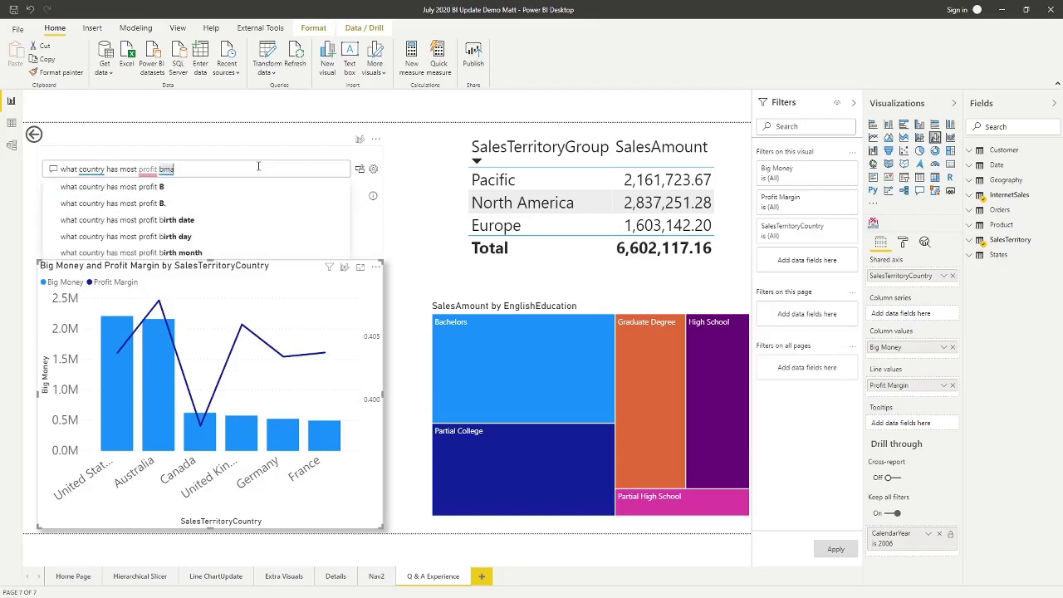
key(BackSpace)
key(BackSpace)
key(BackSpace)
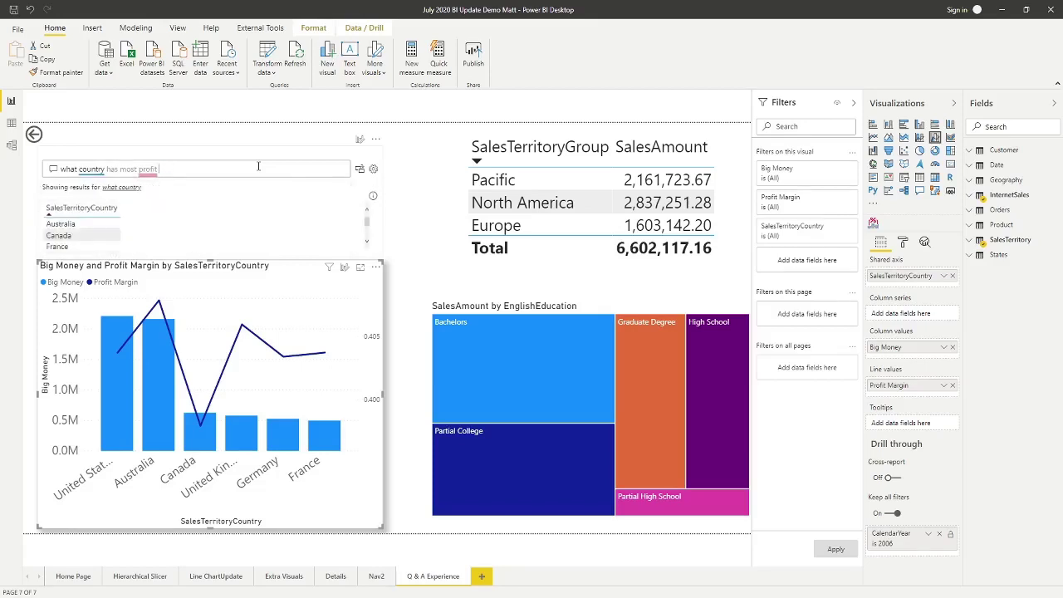
text(margin by )
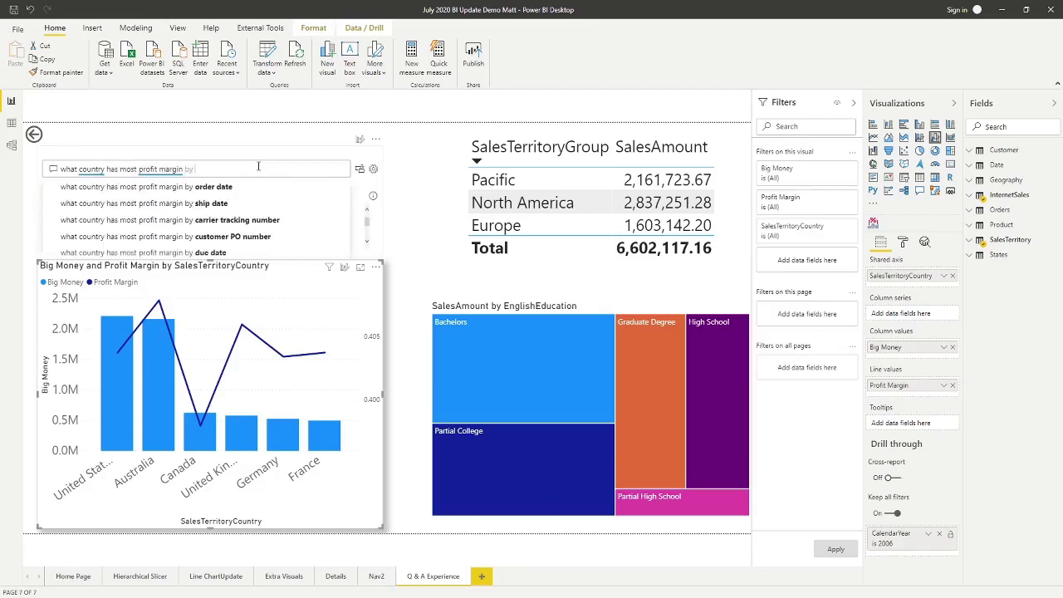
text(date)
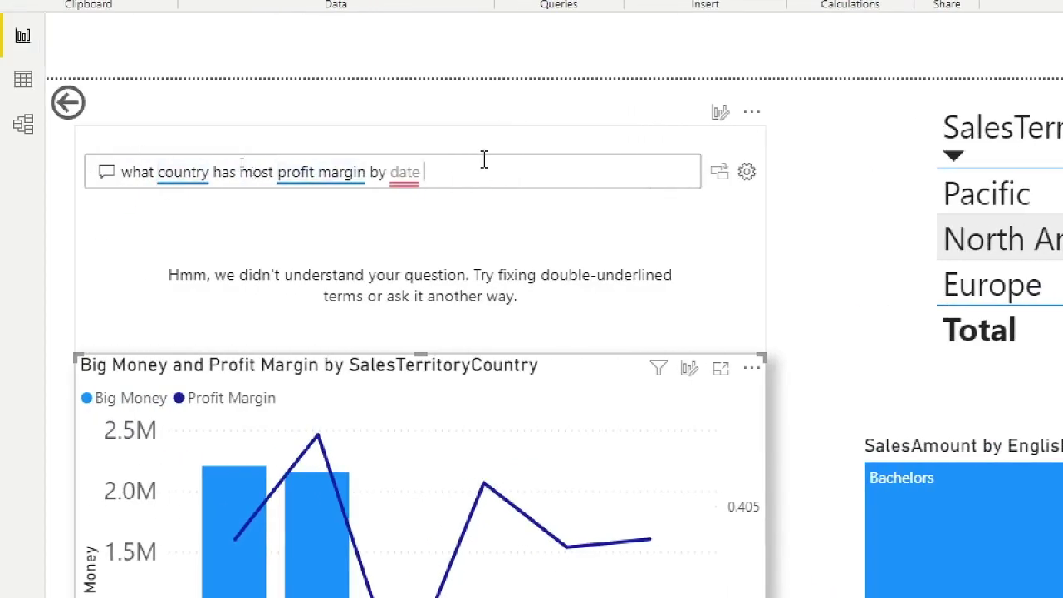
Change the ending of the Q&A question from date to due date.
key(BackSpace)
key(BackSpace)
key(BackSpace)
key(BackSpace)
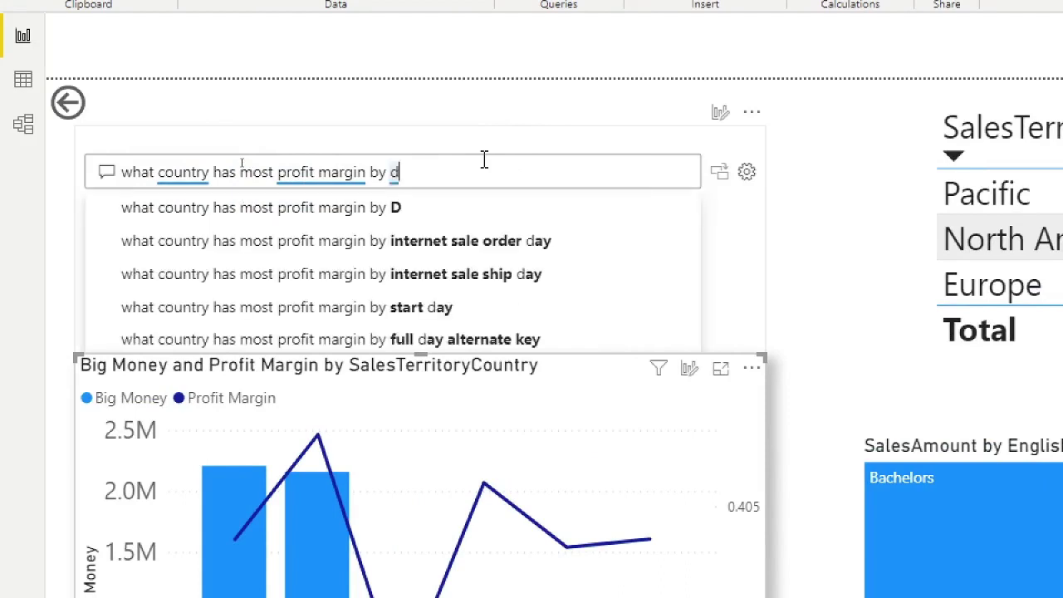
text(ue date)
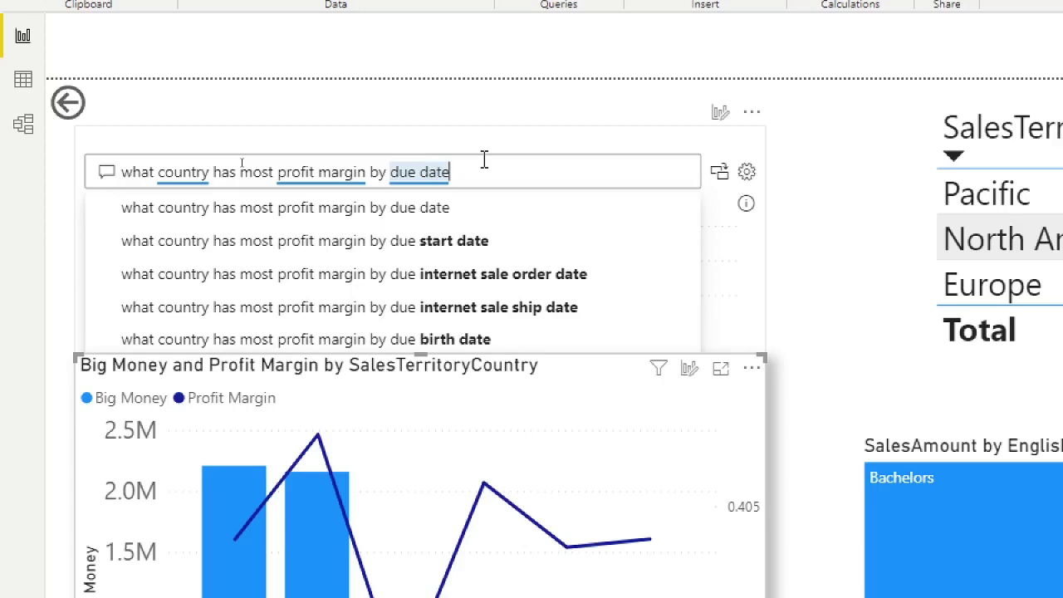
Make the question read "what country has most profit margin by year" and dismiss its suggestions.
key(BackSpace)
key(BackSpace)
key(BackSpace)
key(BackSpace)
key(BackSpace)
key(BackSpace)
key(BackSpace)
key(BackSpace)
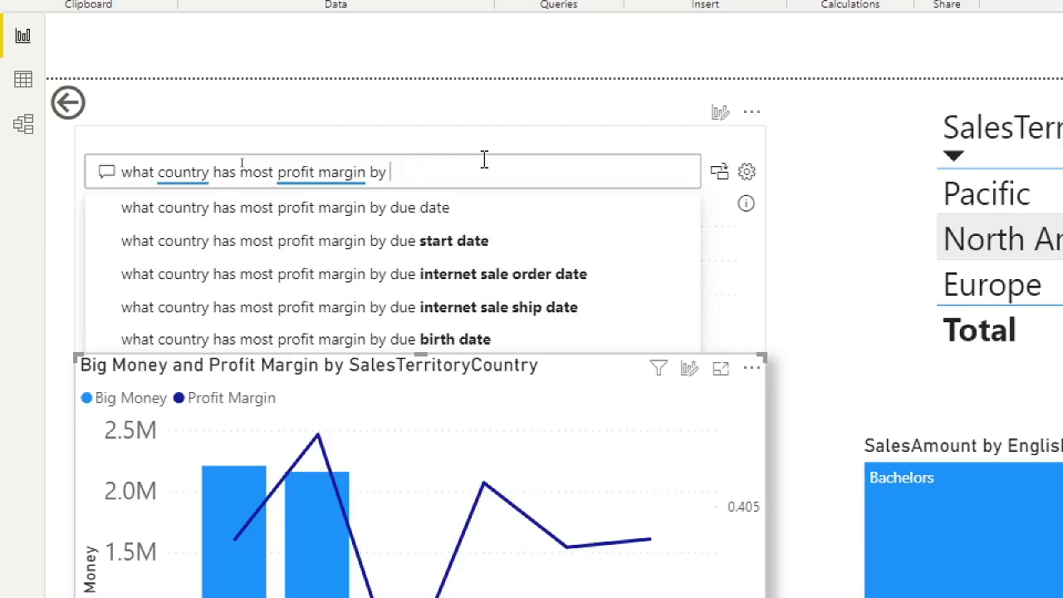
text(year)
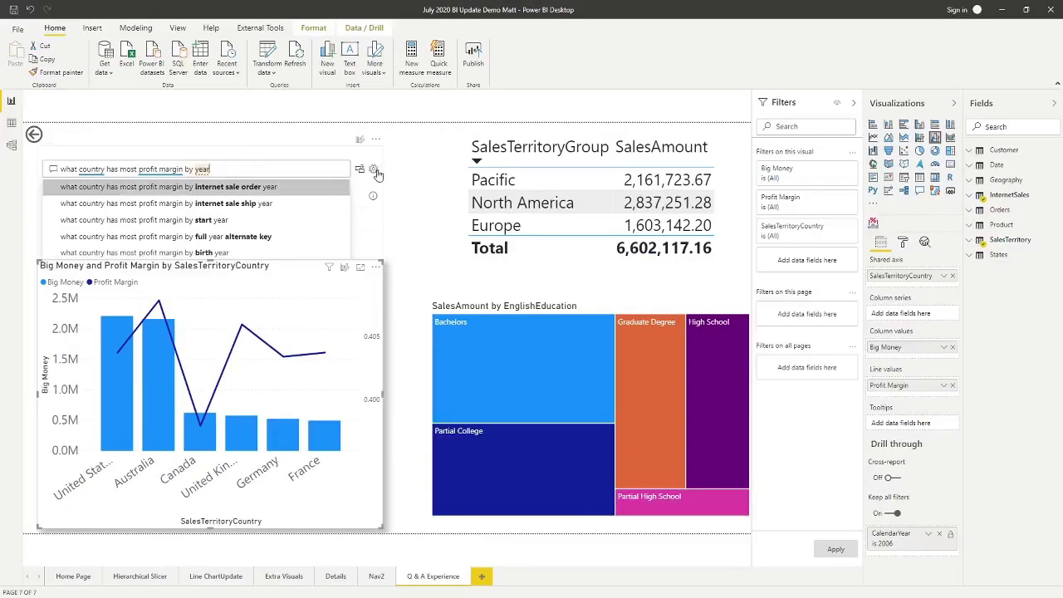
click(416, 175)
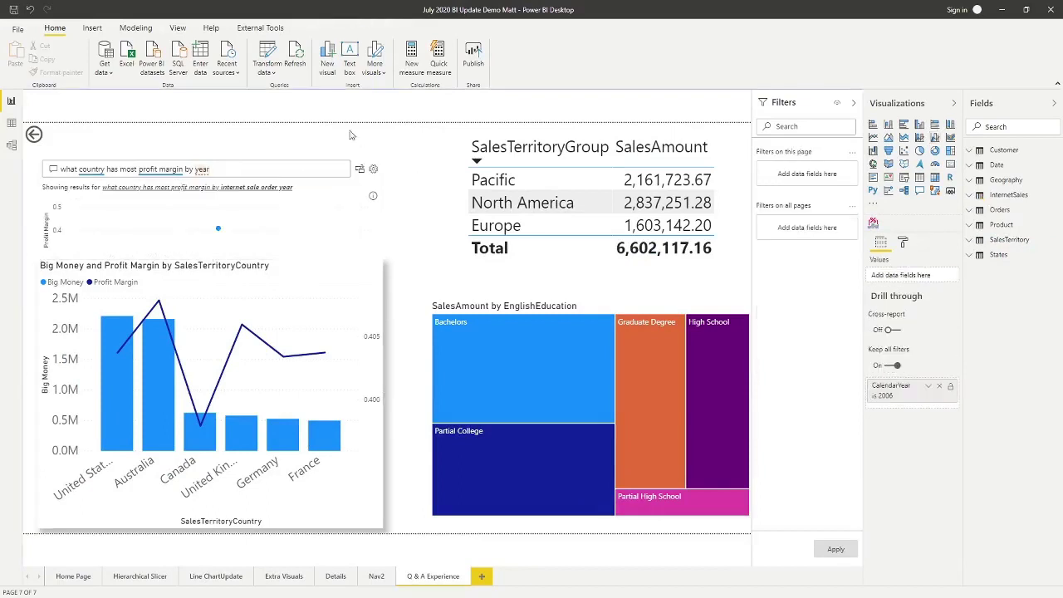
Insert a Q&A button on the page, then follow it to open the Q&A dialog and close that dialog.
click(93, 29)
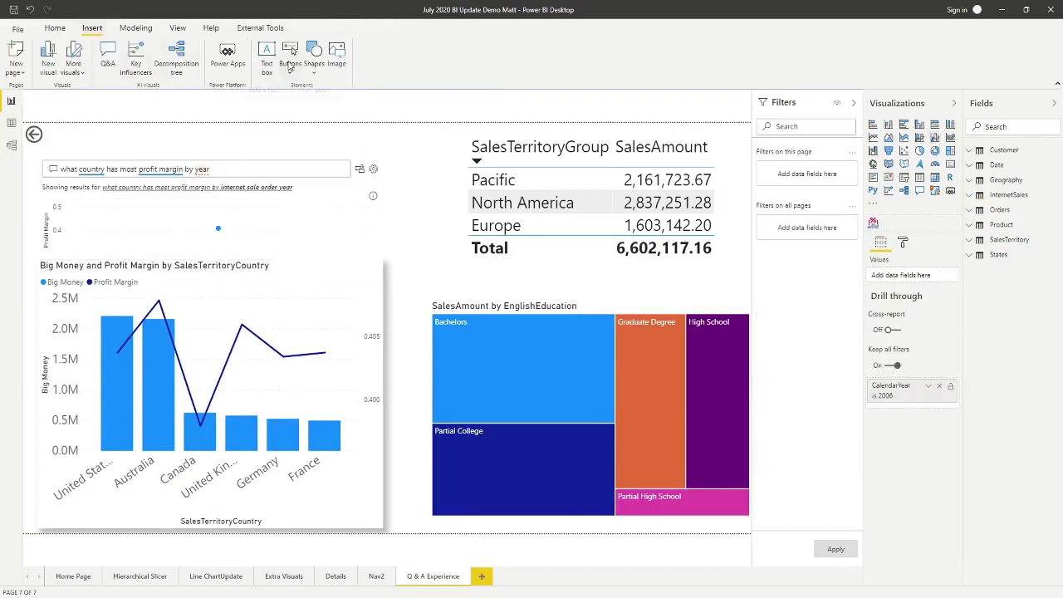
click(290, 67)
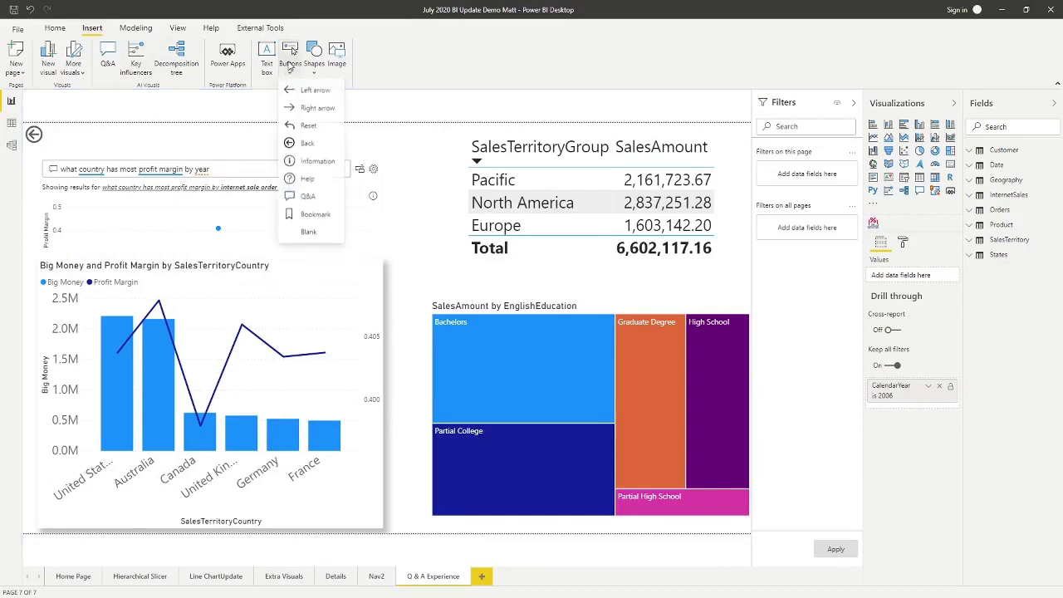
click(321, 202)
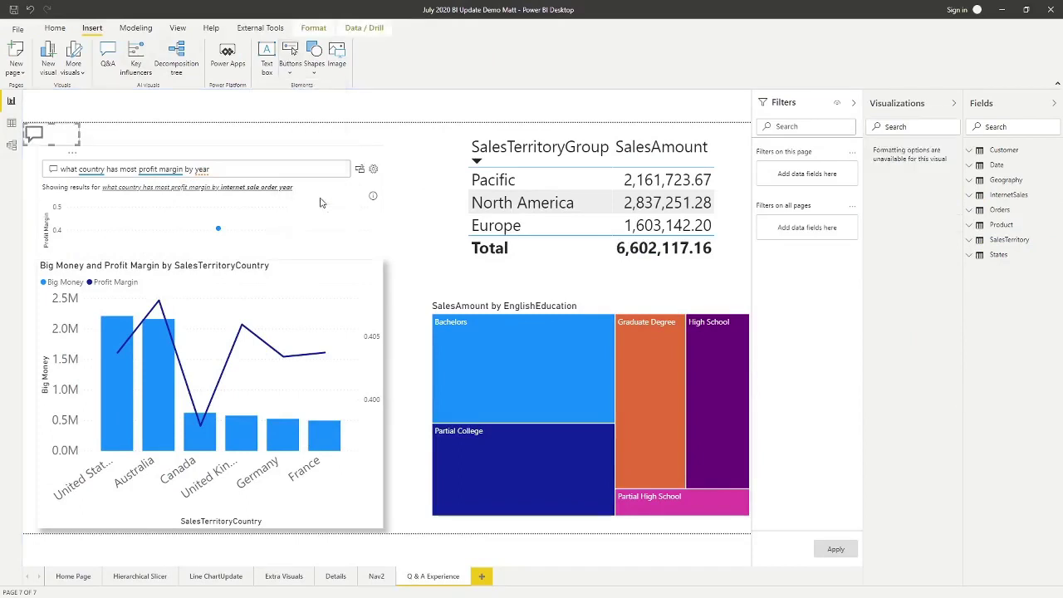
ctrl+click(35, 136)
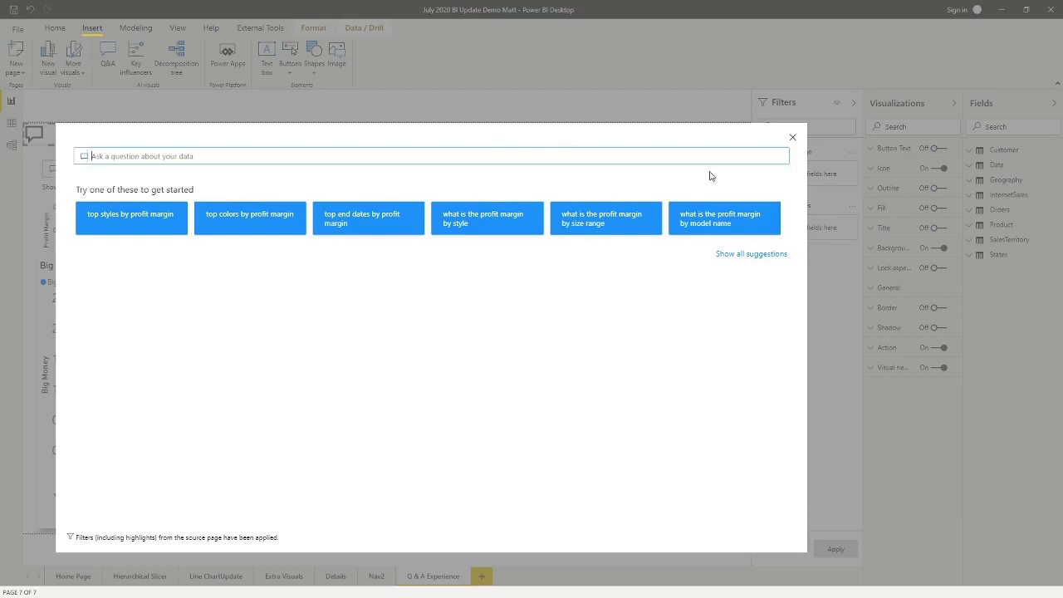
click(790, 137)
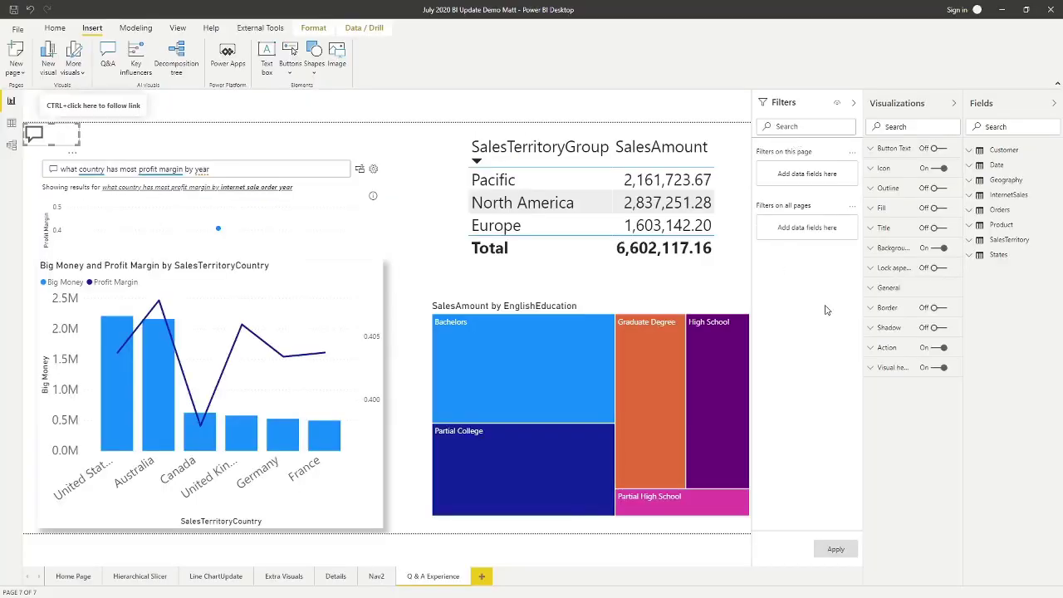
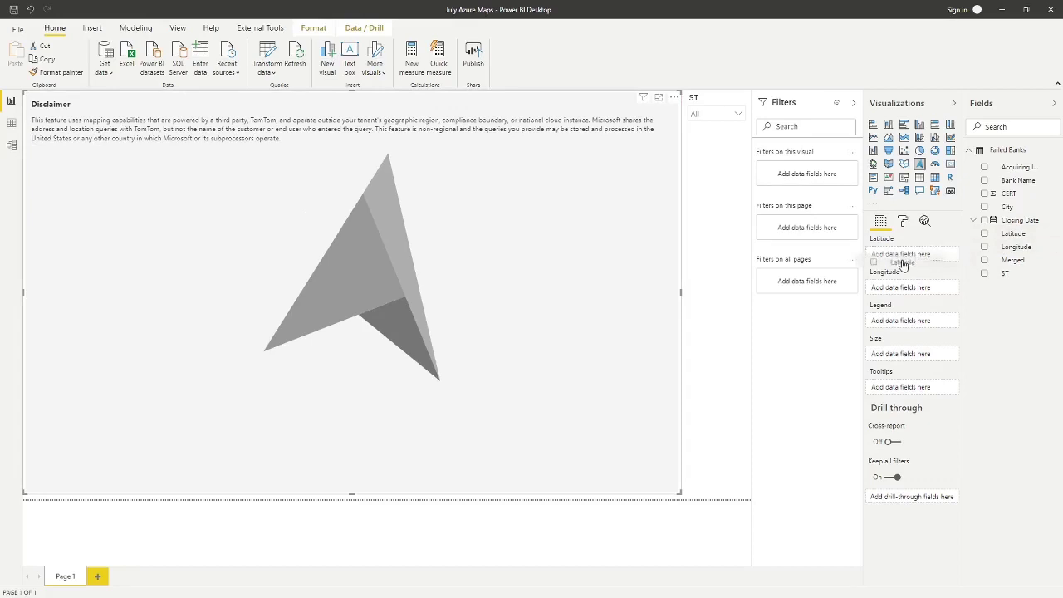
Populate the Azure map with the Longitude field for longitude, Bank Name for size and City for legend.
drag(1013, 251, 900, 294)
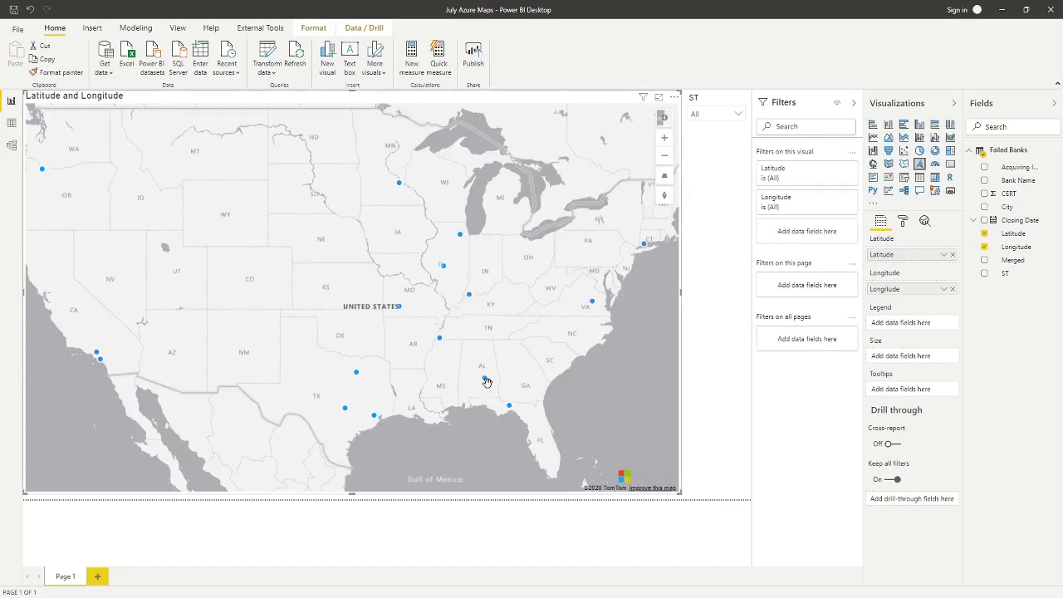
mouse_move(485, 386)
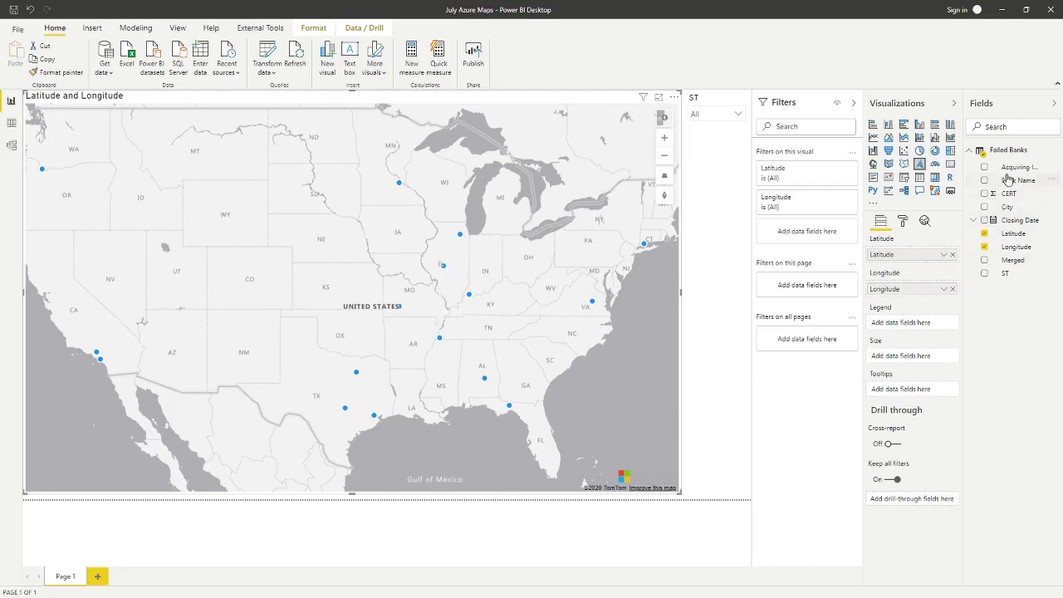
drag(1012, 180, 902, 360)
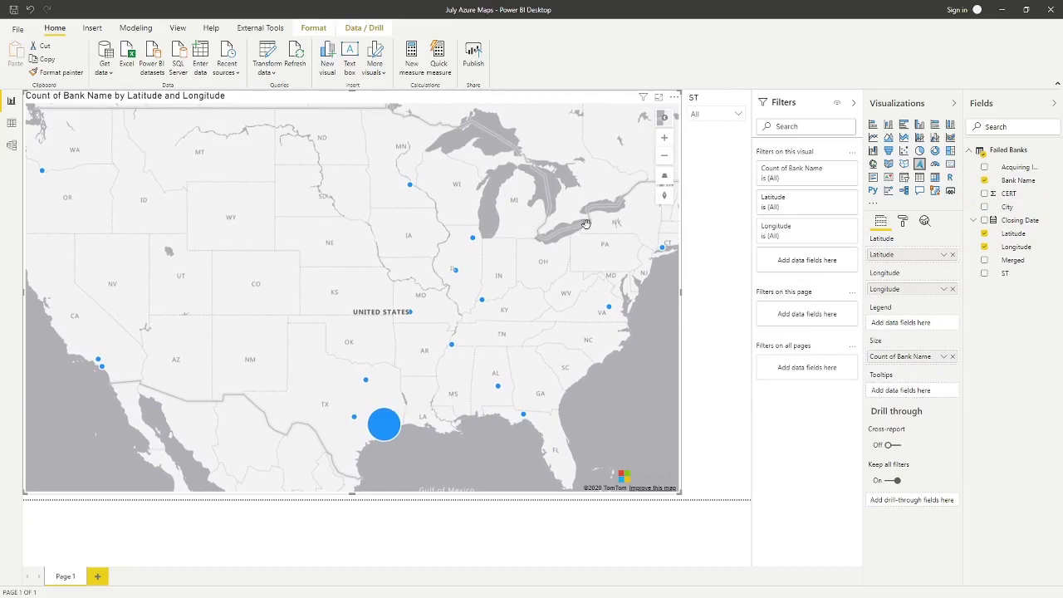
mouse_move(384, 426)
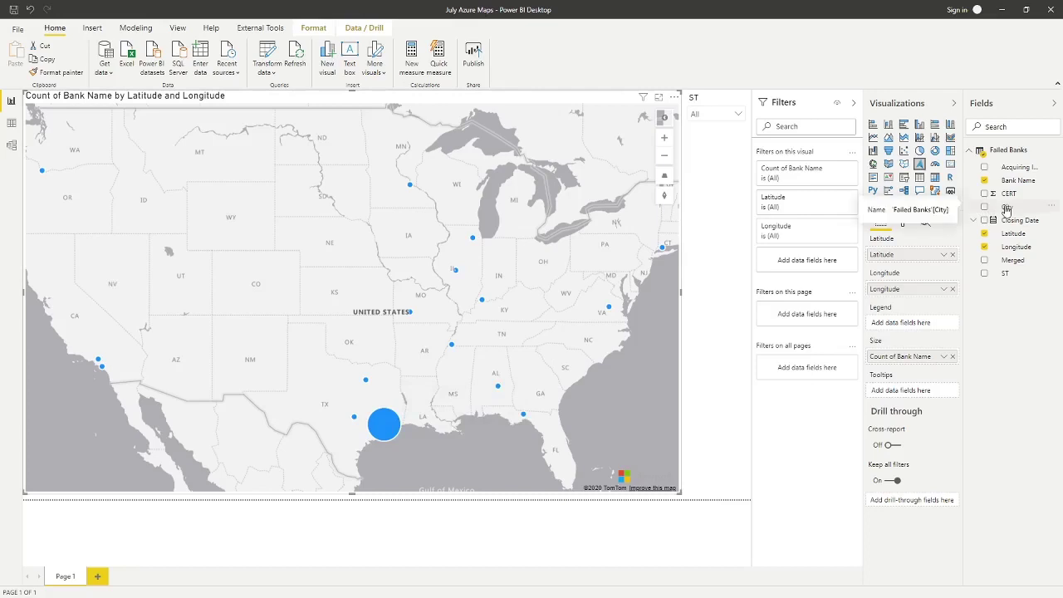
drag(1006, 208, 901, 323)
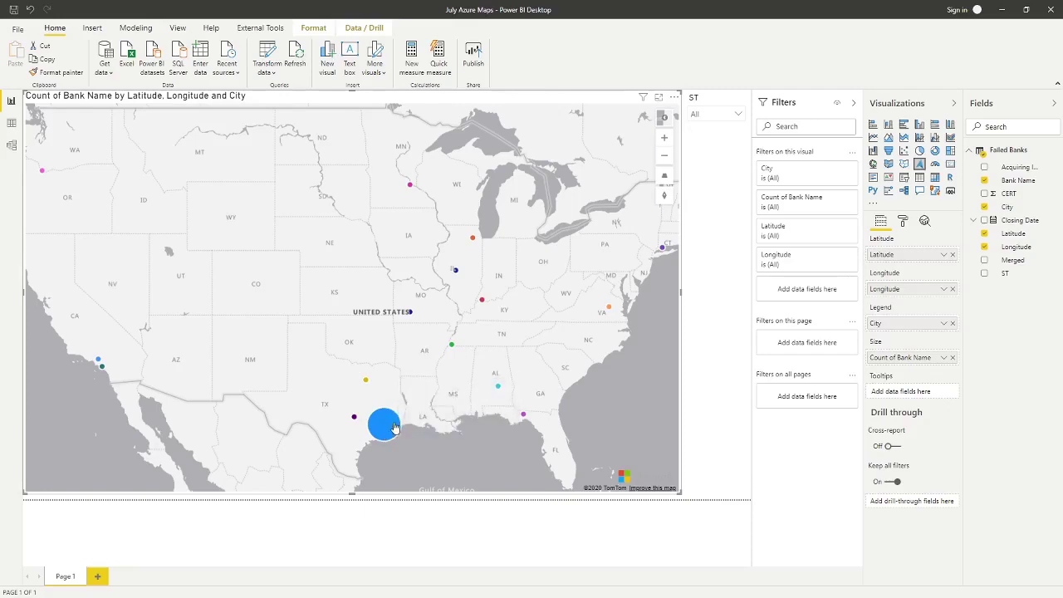
Switch the Azure map's style to Hybrid and bring the southern United States into closer view.
mouse_move(664, 123)
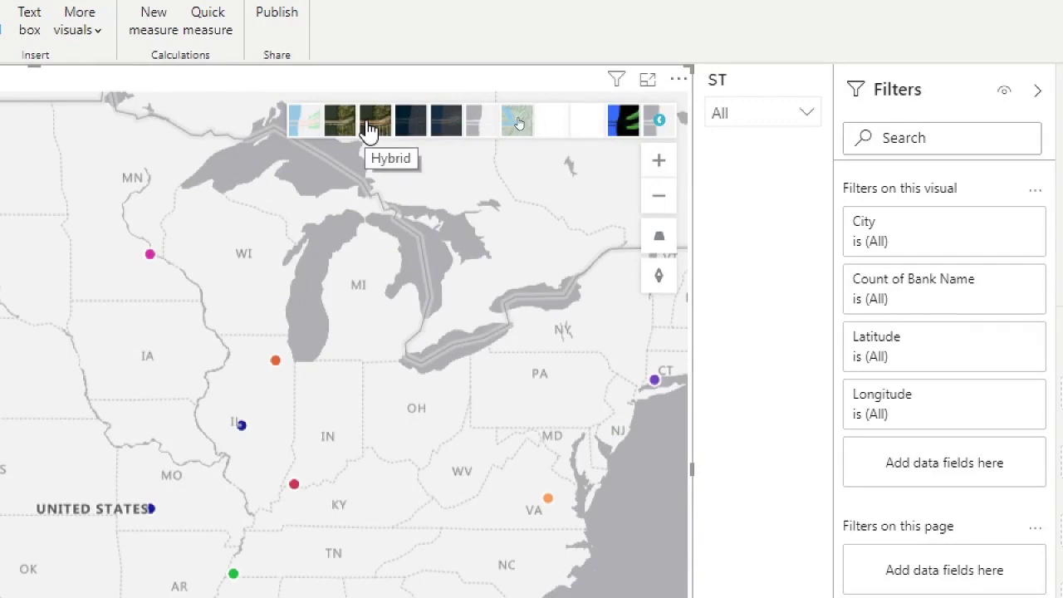
click(419, 140)
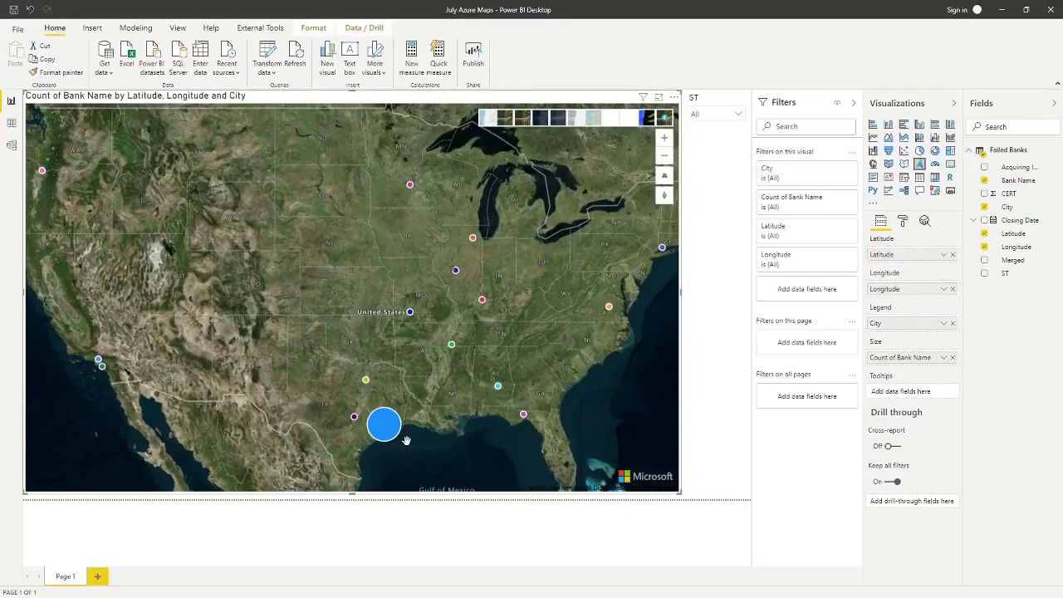
scroll(410, 371, up, 3)
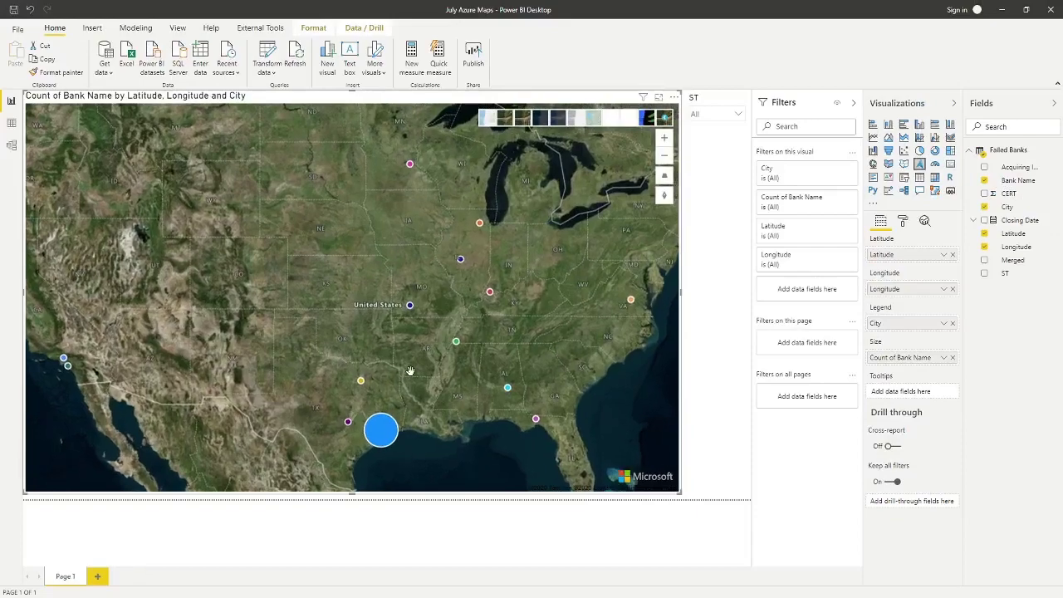
scroll(408, 380, up, 1)
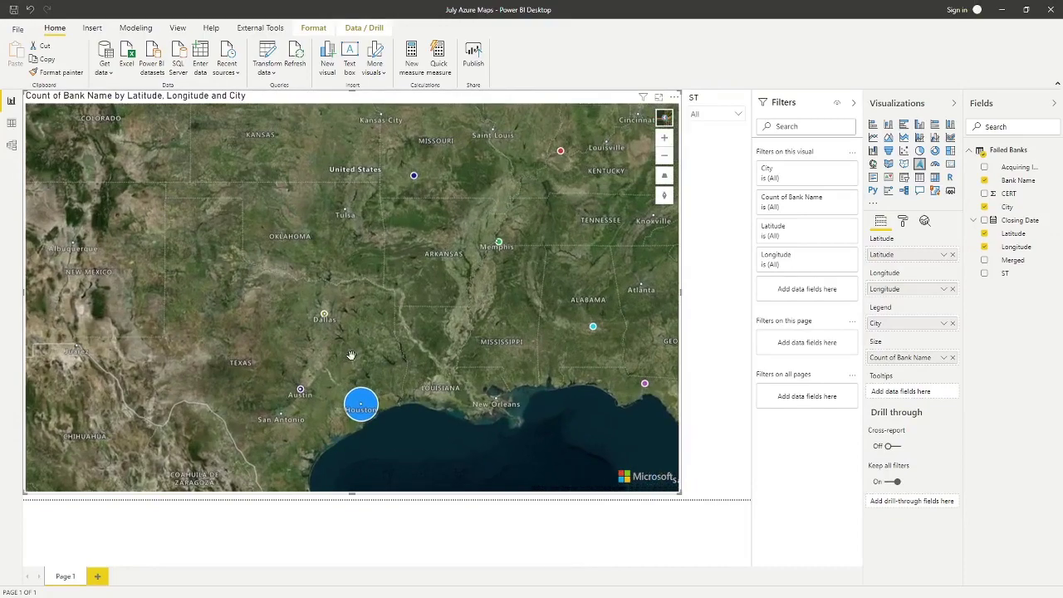
drag(408, 336, 415, 322)
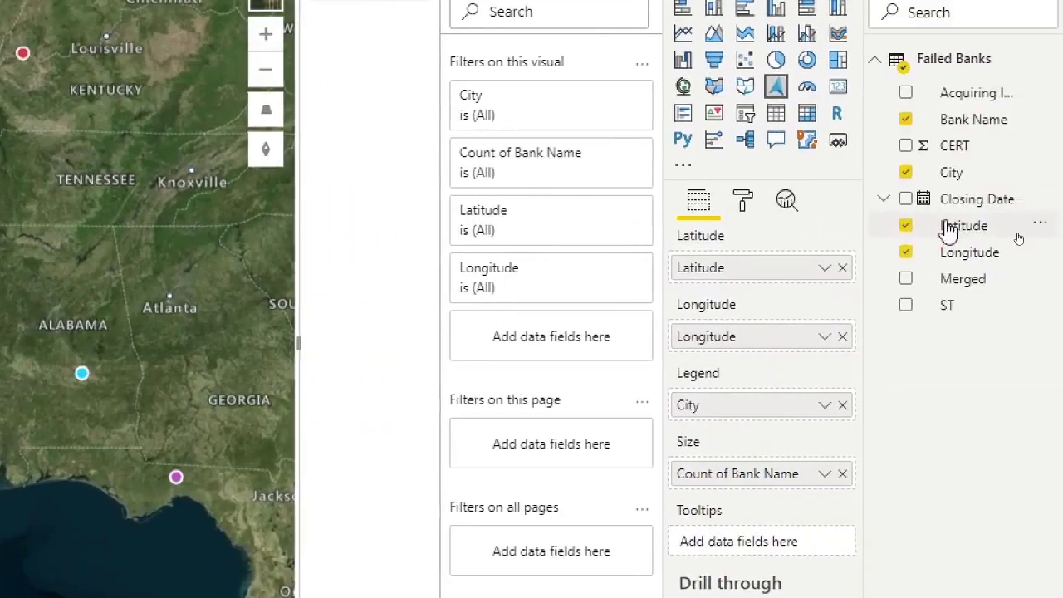
Set the map bubbles' minimum size to 15 and maximum size to 44.
click(755, 201)
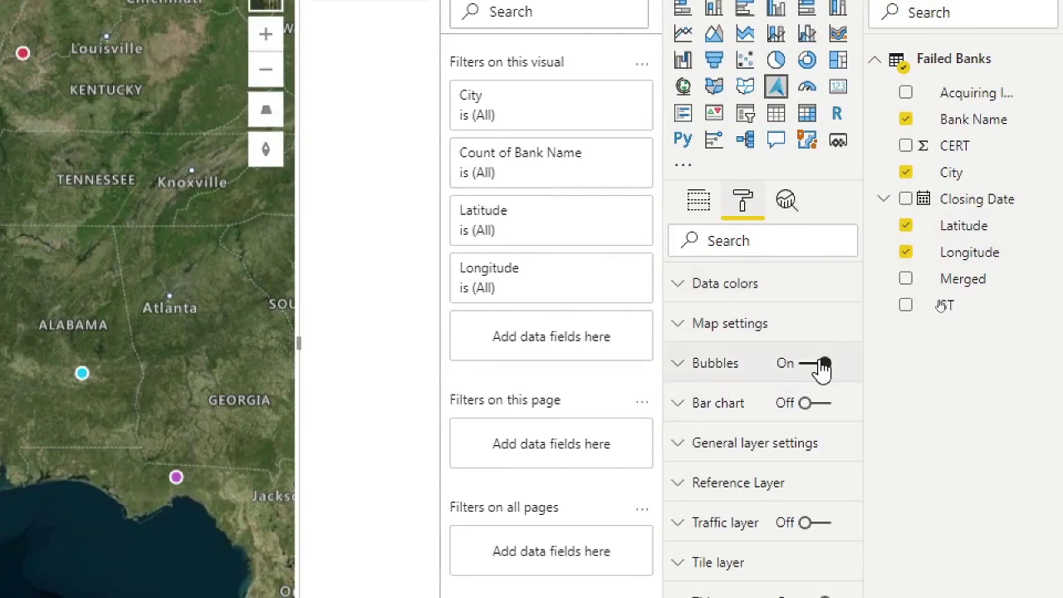
click(680, 368)
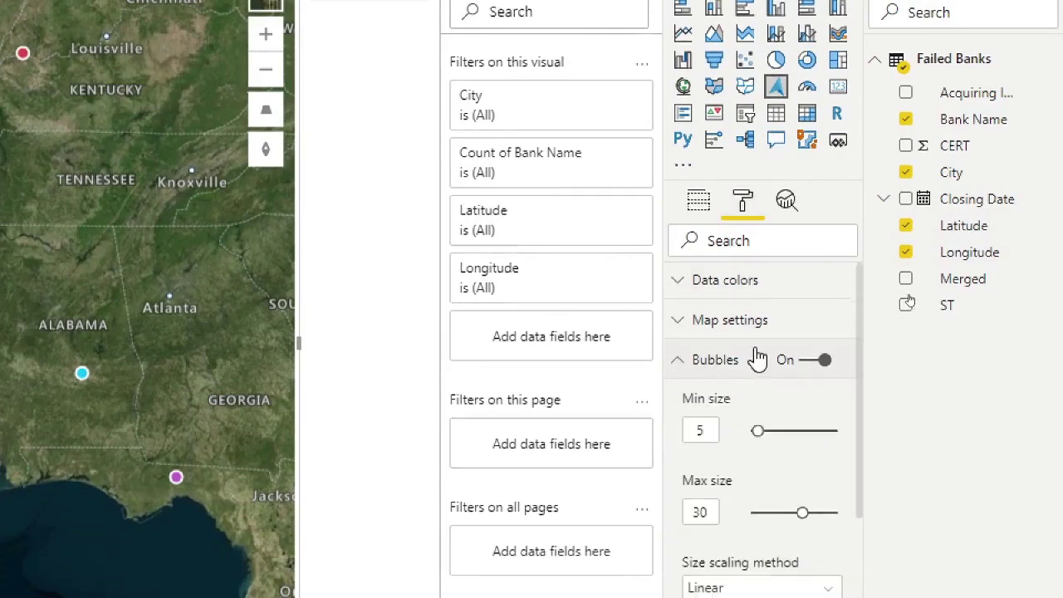
scroll(757, 359, down, 1)
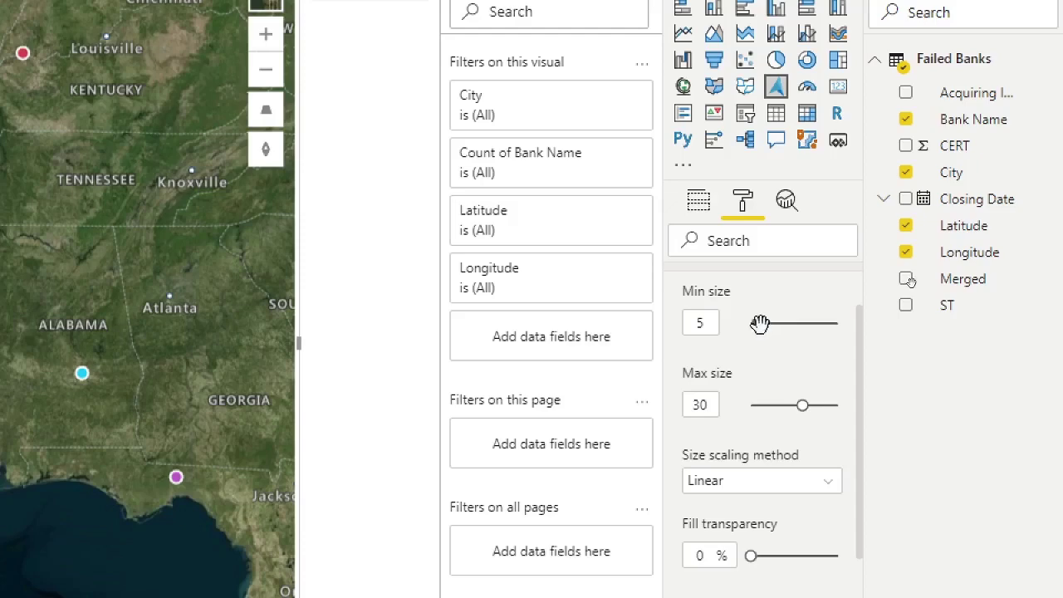
drag(756, 324, 775, 324)
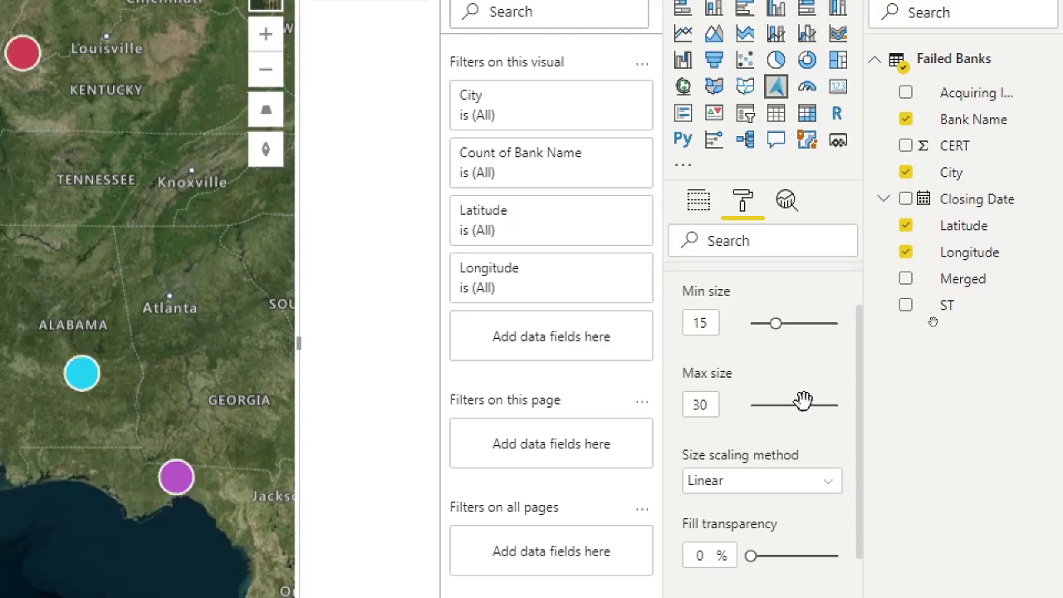
drag(802, 406, 827, 405)
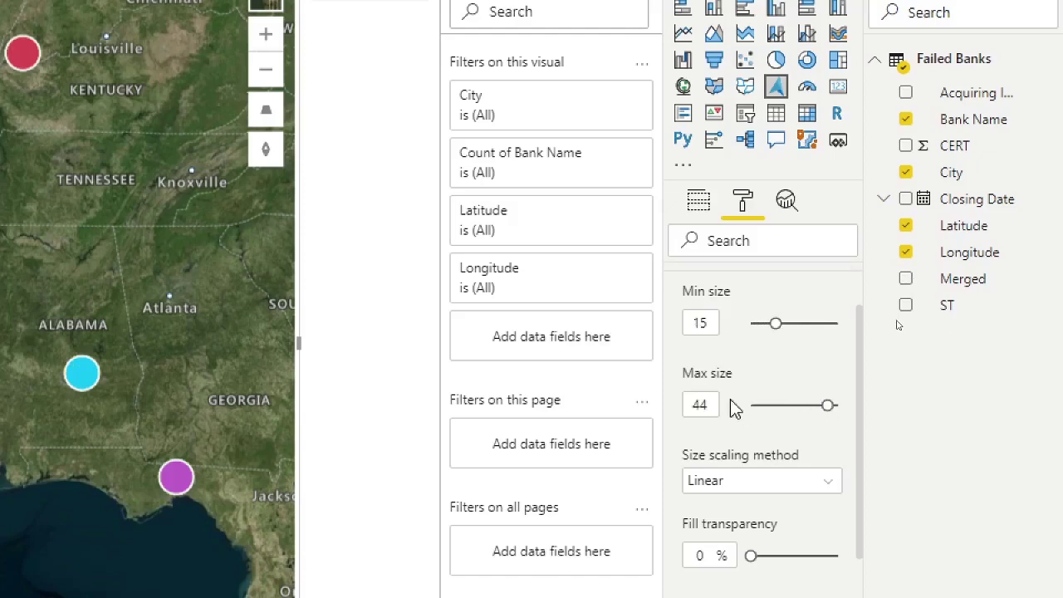
Set the outline color of the map bubbles to the red theme color.
scroll(731, 456, down, 5)
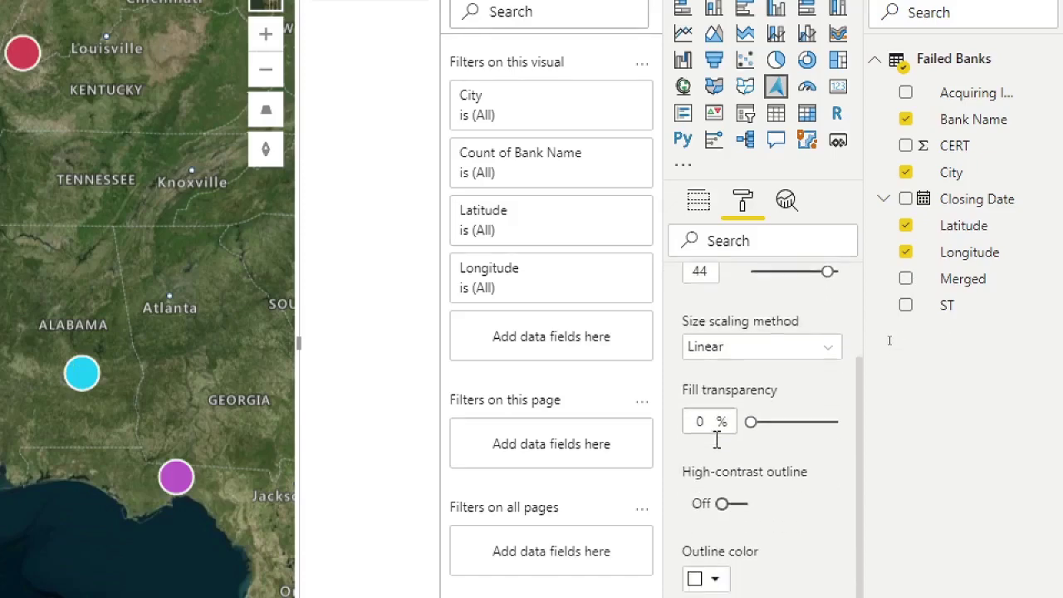
scroll(755, 434, down, 2)
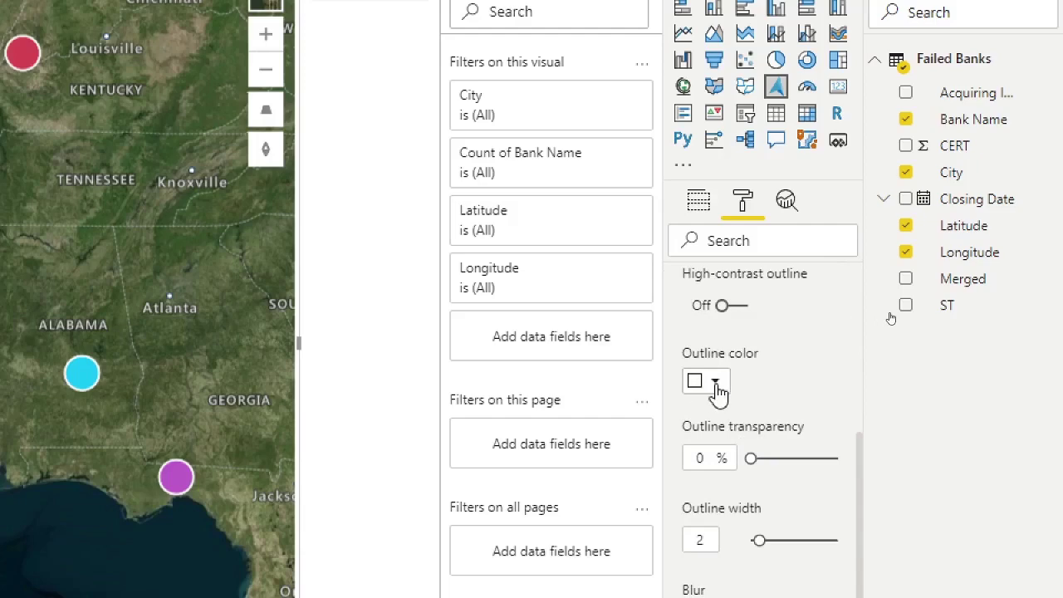
click(715, 383)
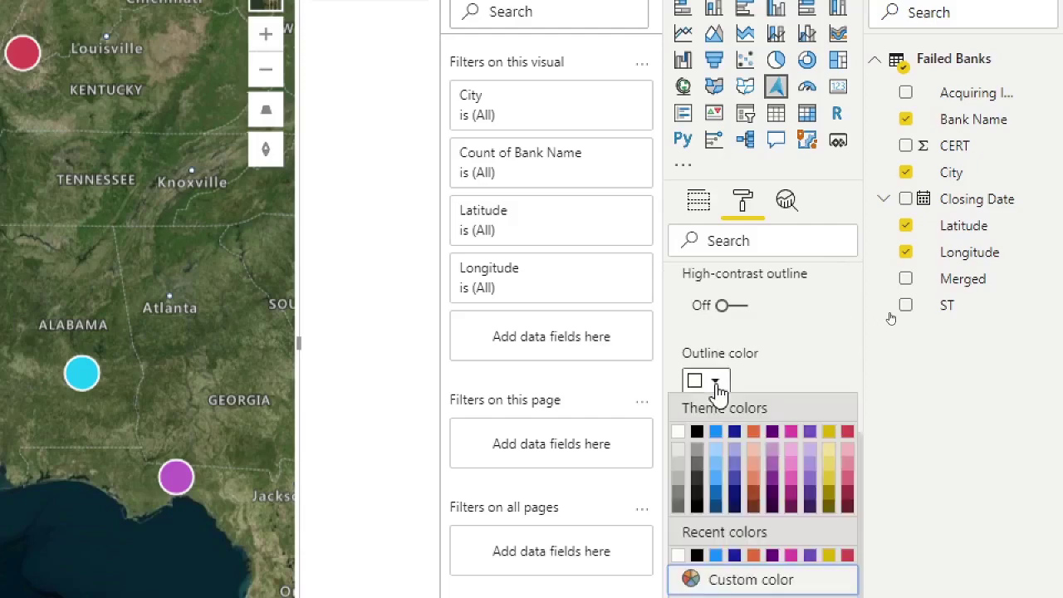
click(846, 432)
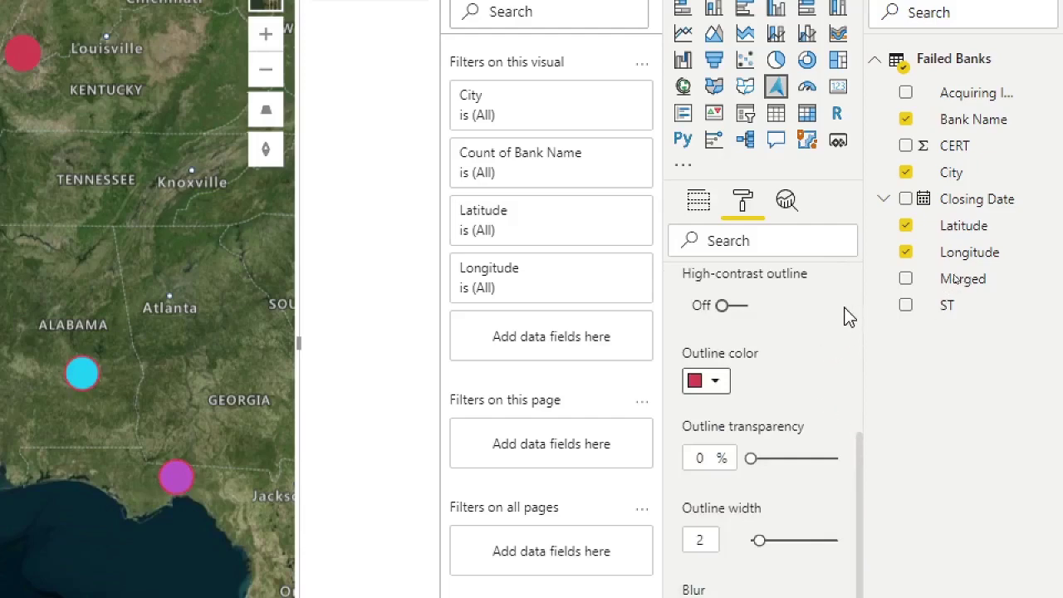
Set the pitch alignment of the map bubbles to Map.
scroll(797, 349, down, 3)
scroll(792, 353, down, 2)
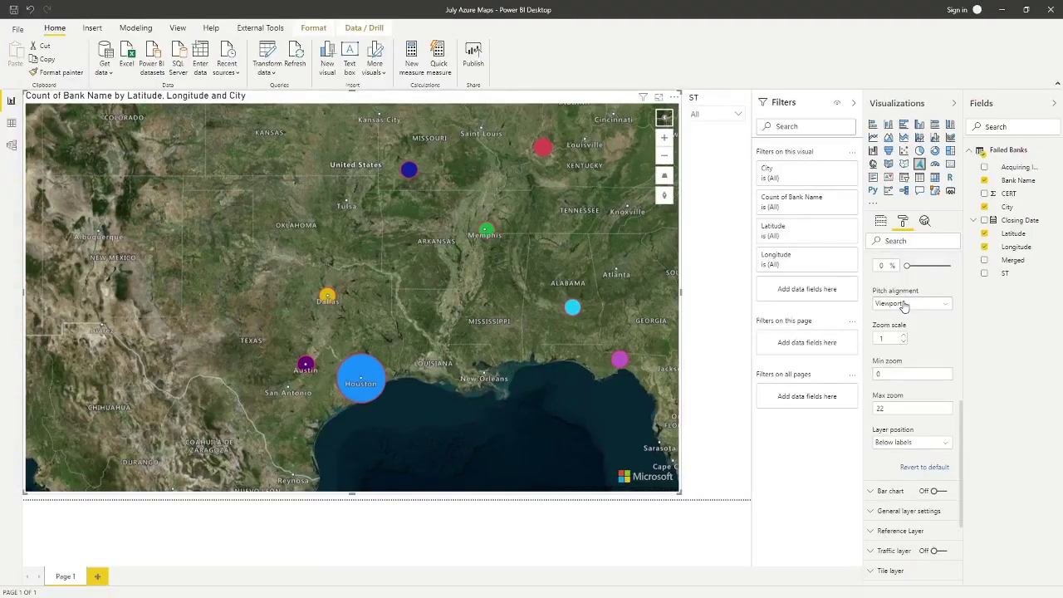
click(904, 303)
click(893, 318)
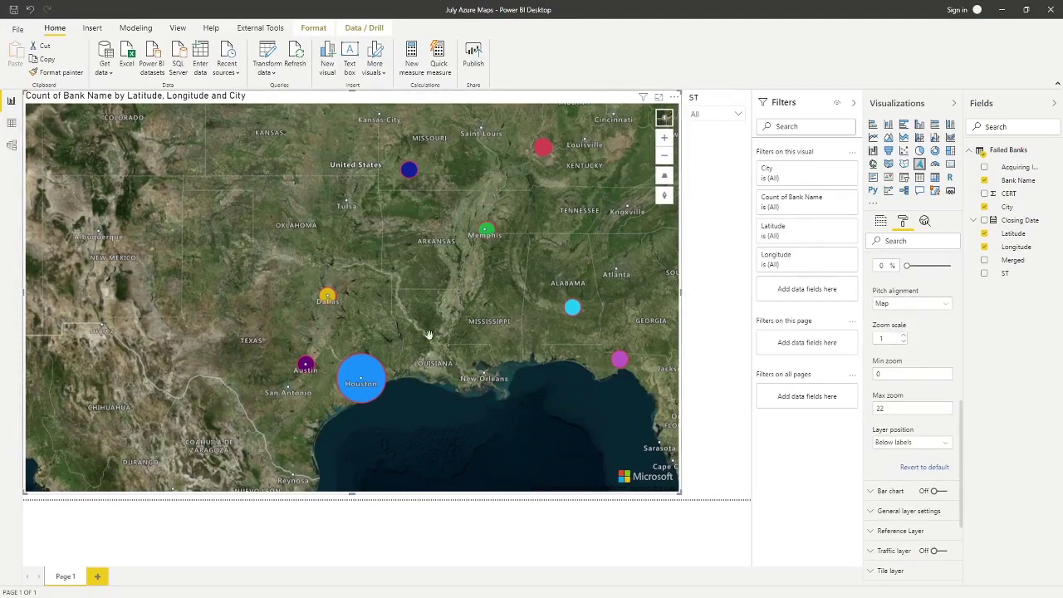
Tilt and rotate the map to examine how the bubbles lie on its surface.
drag(452, 360, 446, 332)
right_click(440, 265)
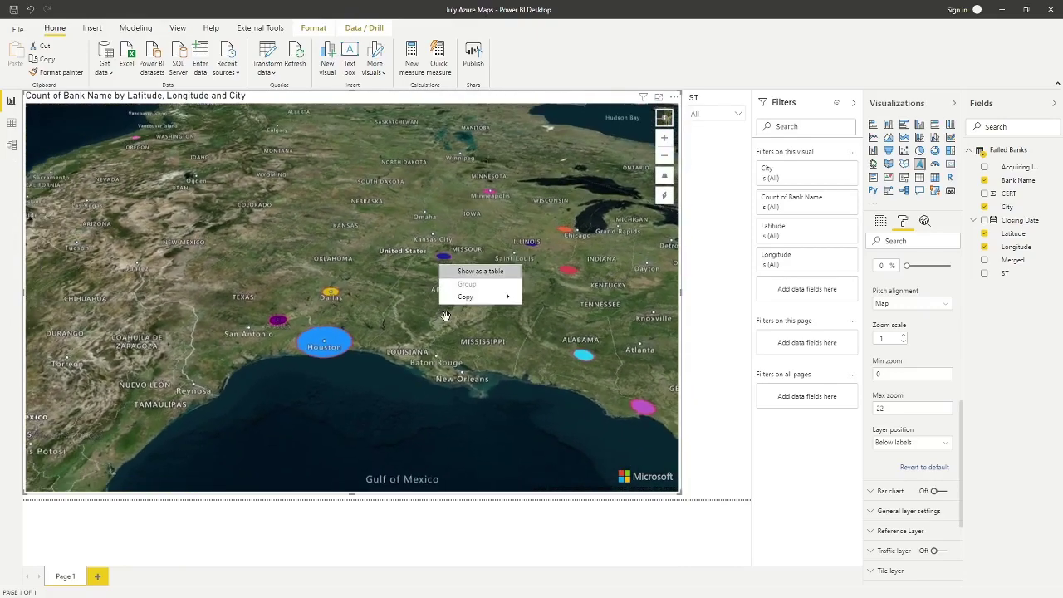
mouse_move(473, 297)
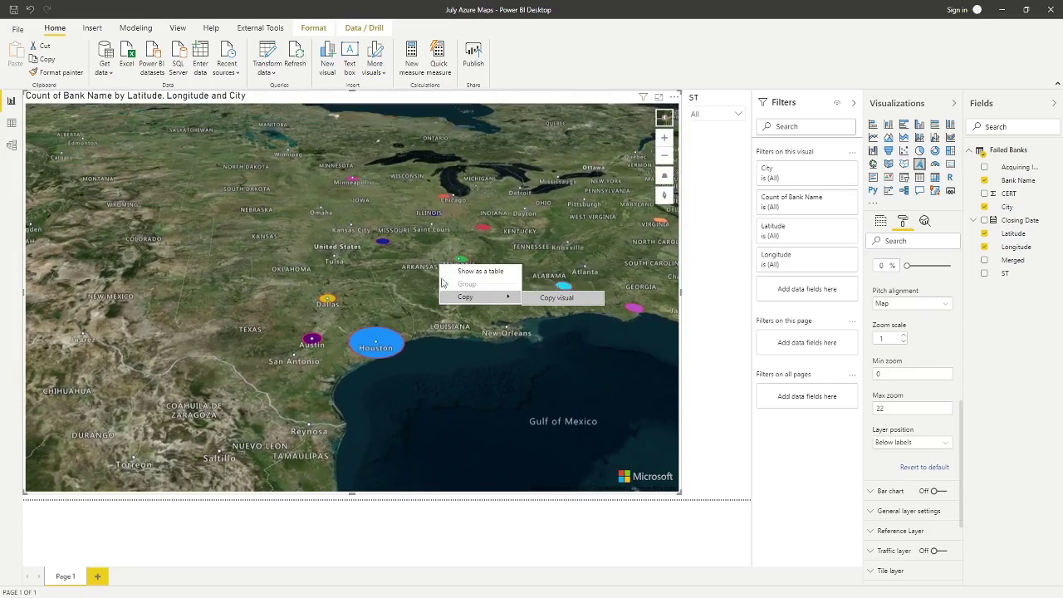
click(635, 203)
Decrease the map's pitch, and reset both its pitch and rotation to default.
mouse_move(664, 176)
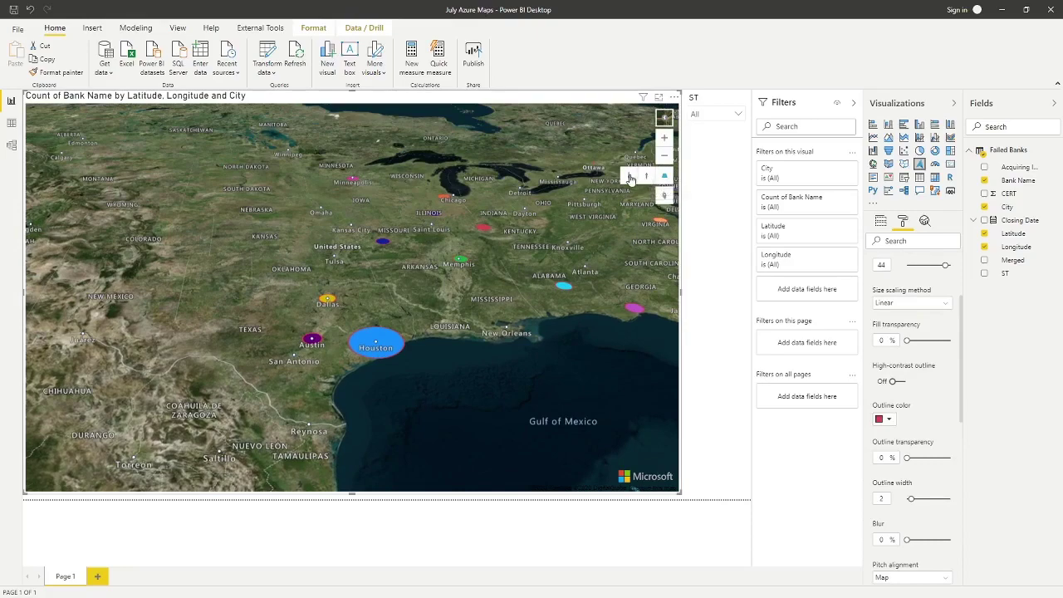
click(629, 177)
click(627, 175)
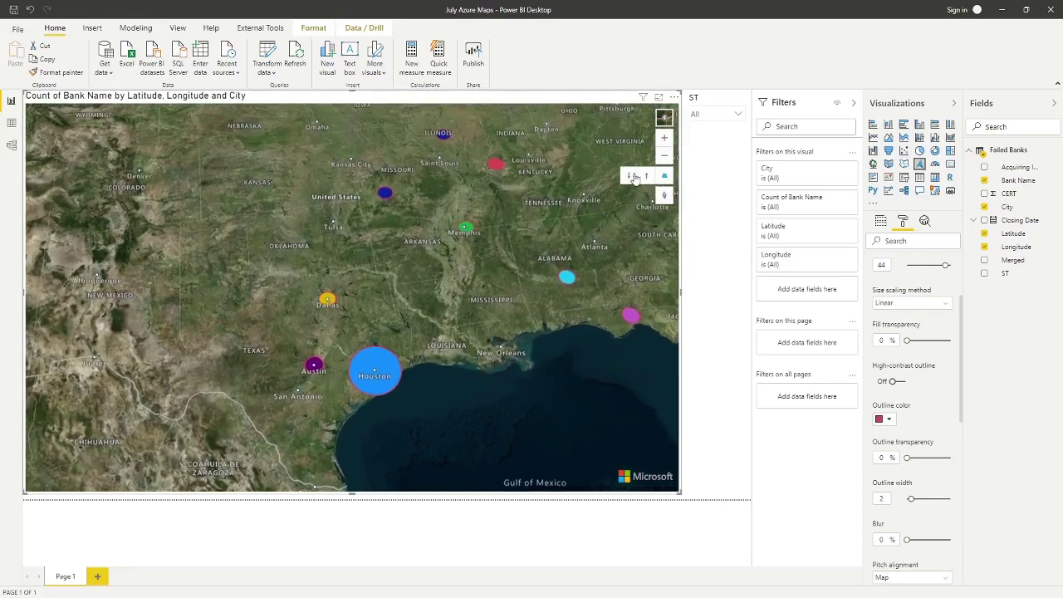
click(666, 179)
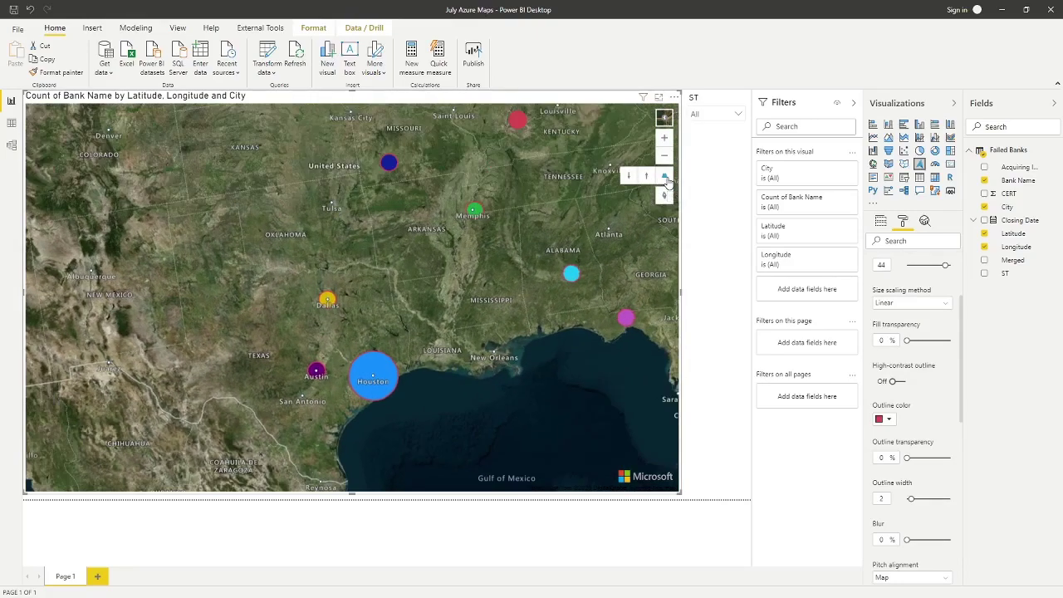
mouse_move(664, 196)
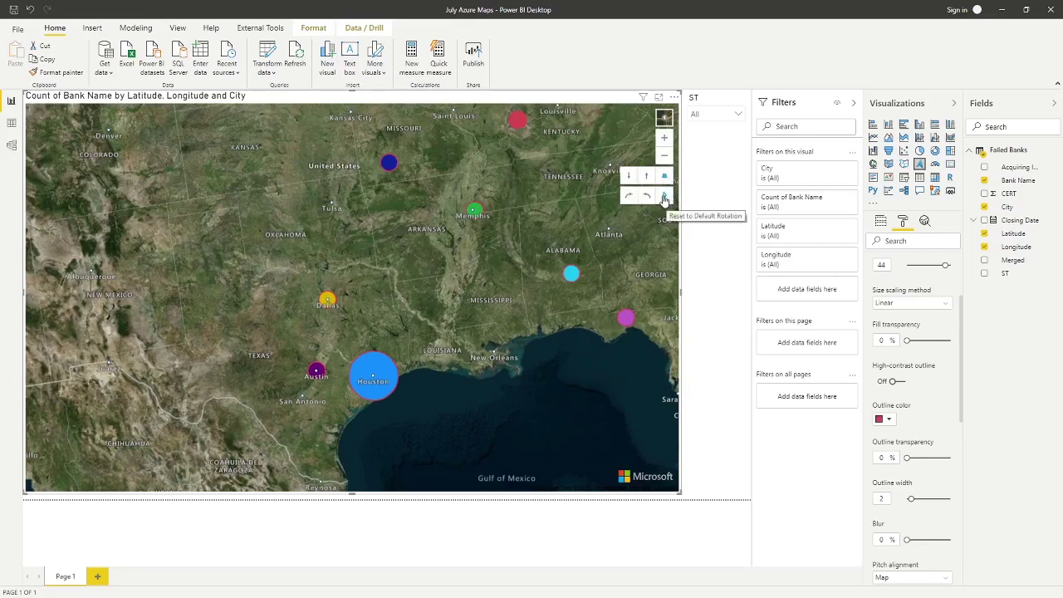
click(664, 198)
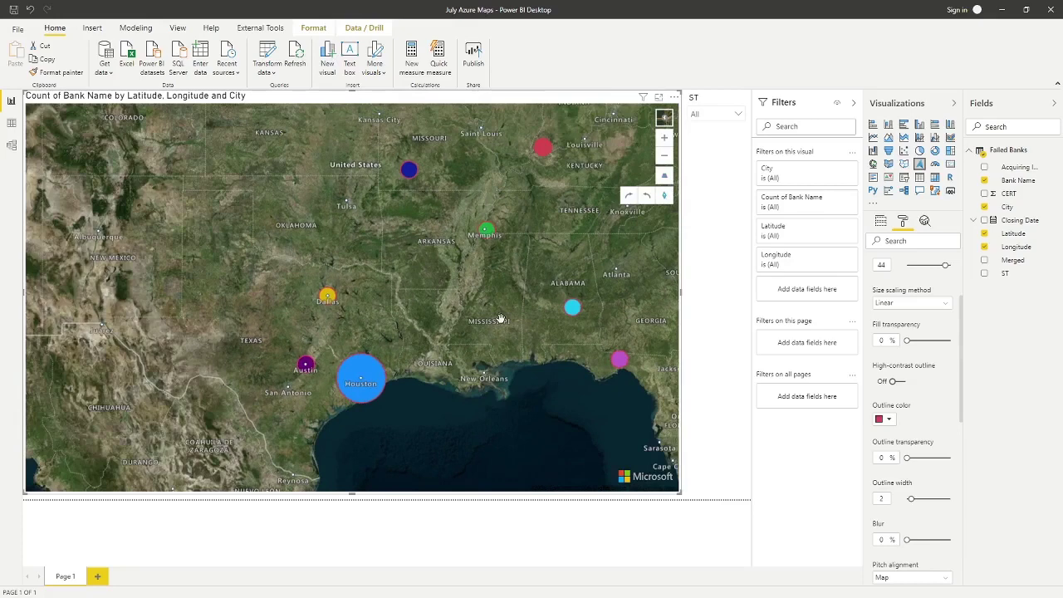
Turn off the map's Bubbles layer and turn on its Bar chart layer.
scroll(513, 362, up, 1)
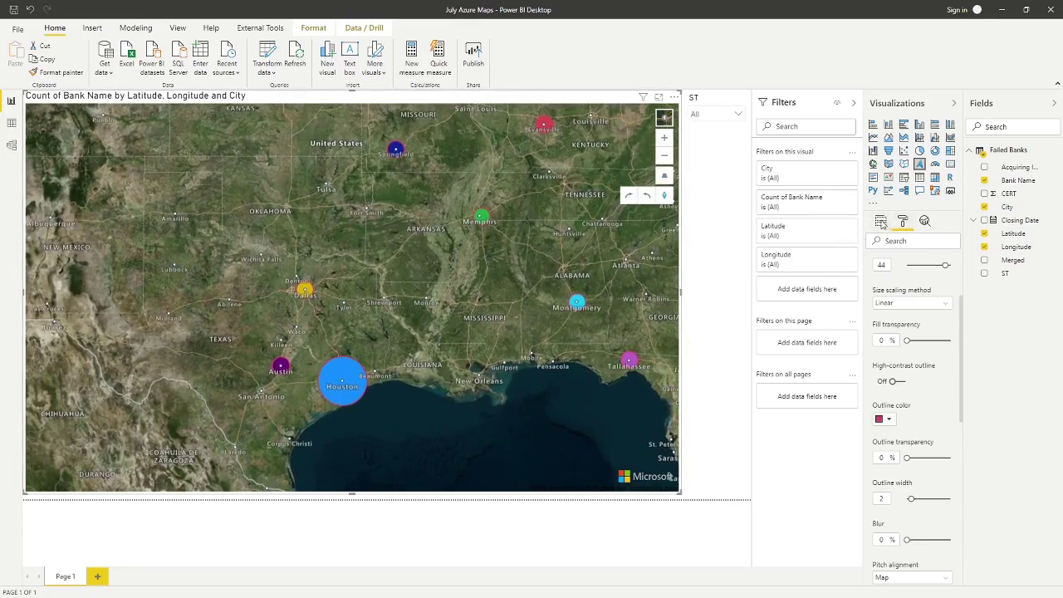
scroll(928, 276, up, 2)
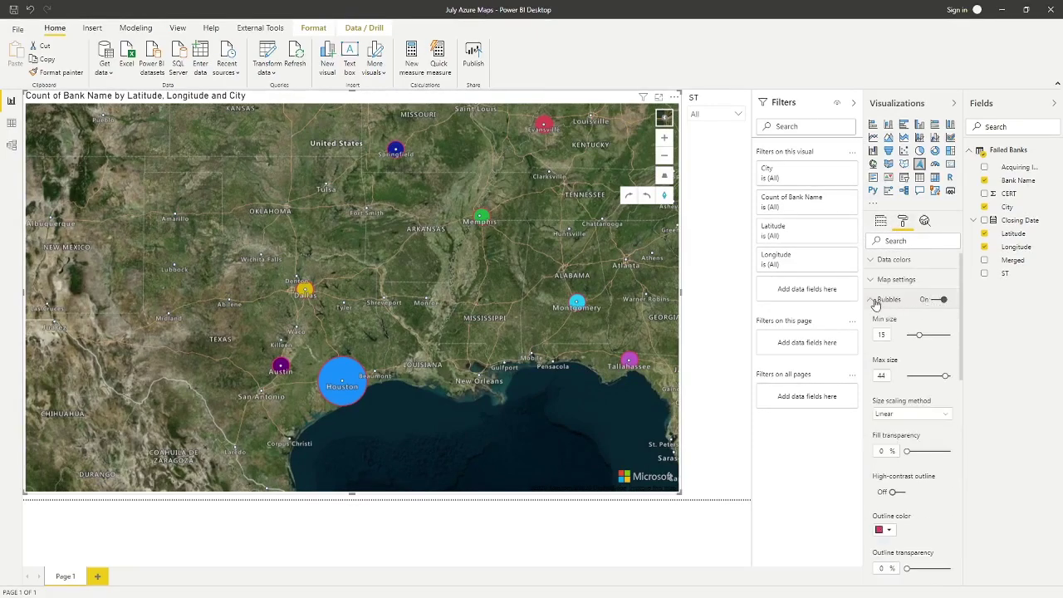
click(884, 301)
click(940, 303)
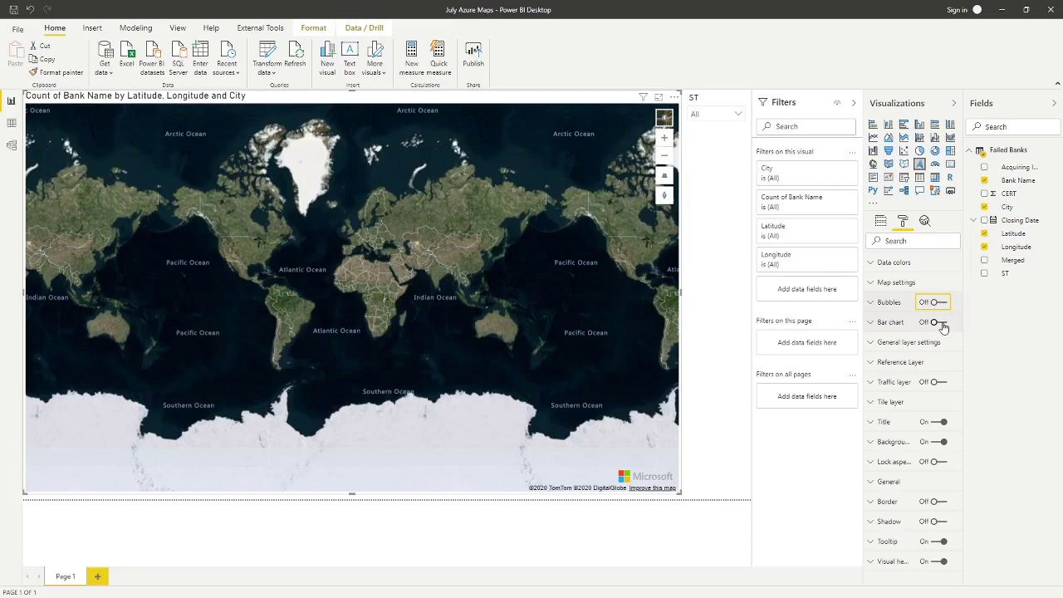
click(934, 324)
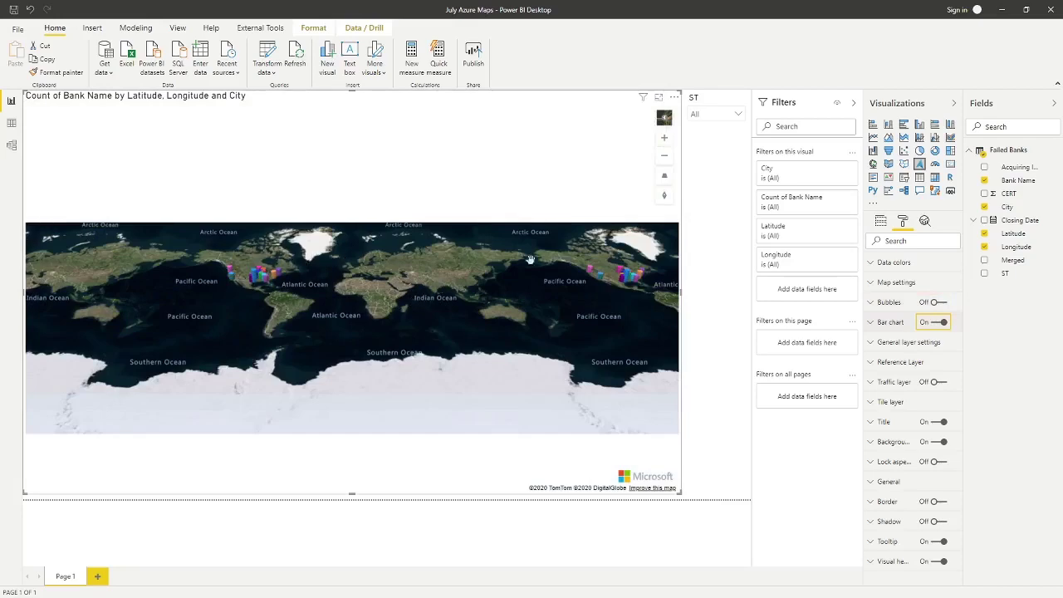
Examine the 3D bars on the tilted map from the whole United States down to the Houston area.
scroll(280, 309, up, 3)
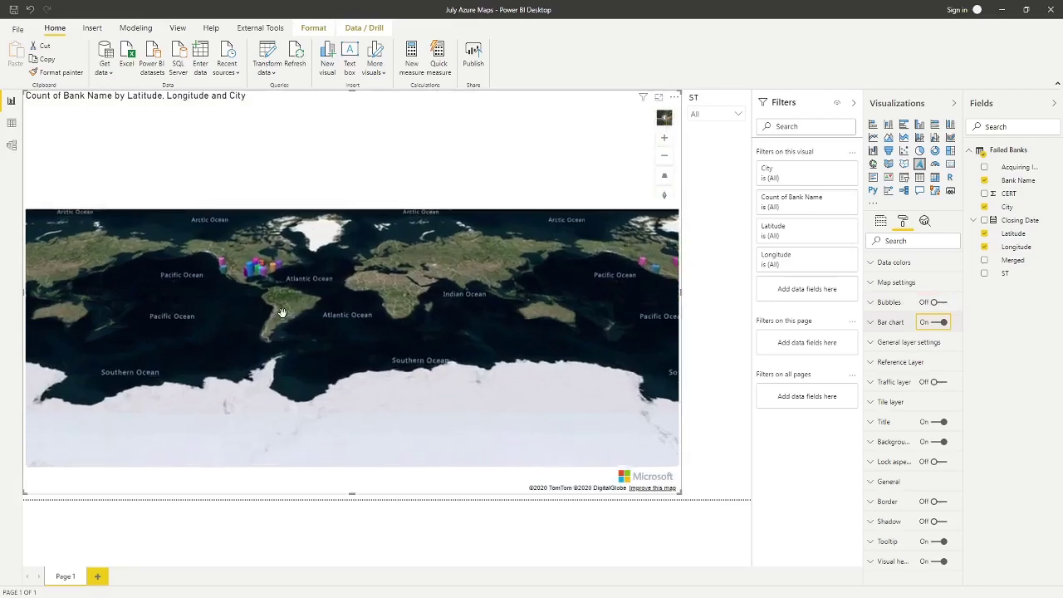
scroll(218, 286, up, 5)
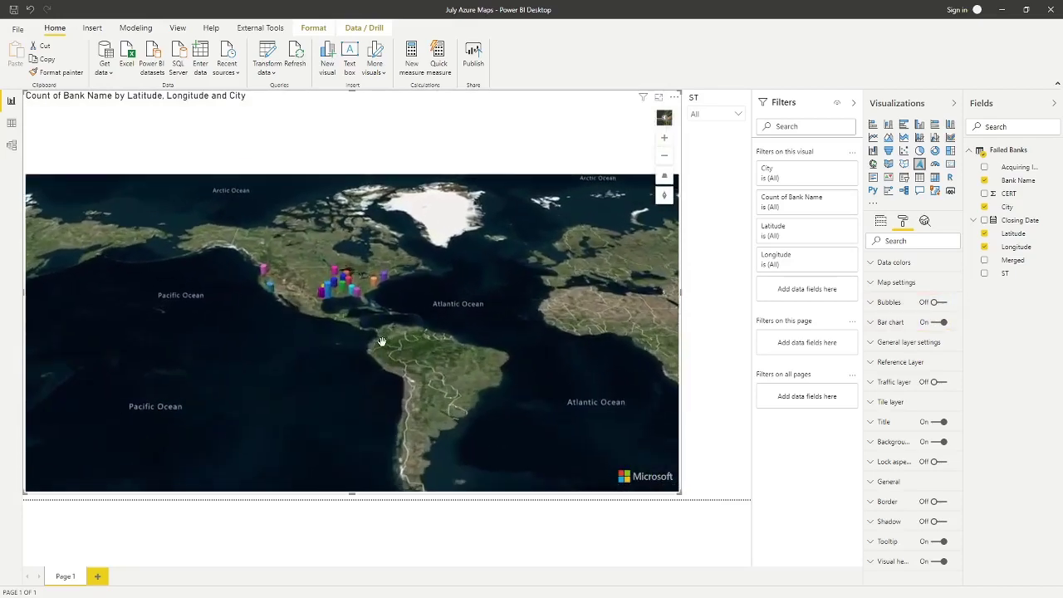
scroll(370, 335, up, 5)
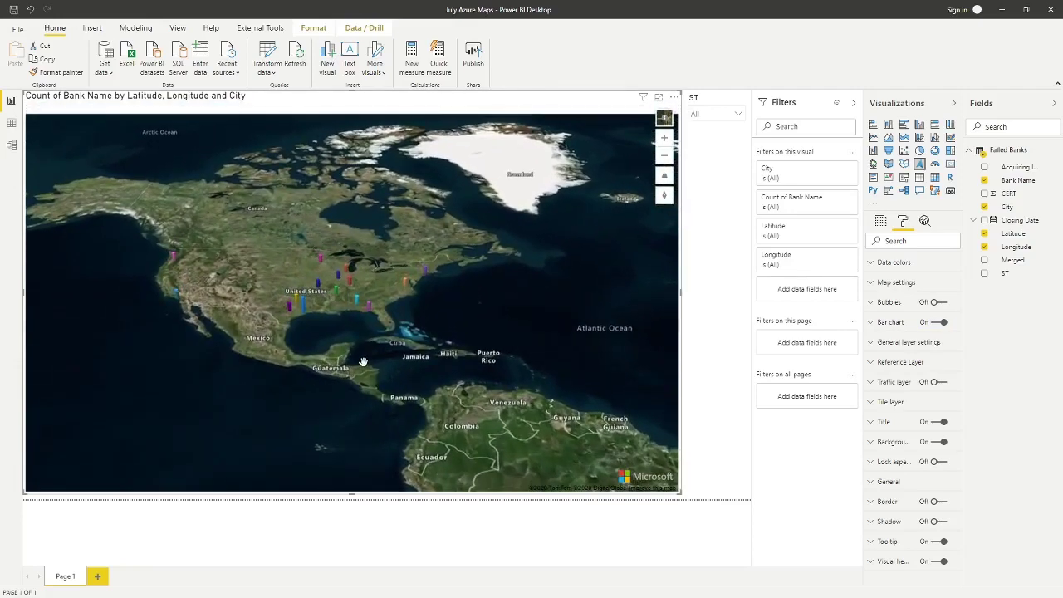
scroll(292, 341, up, 5)
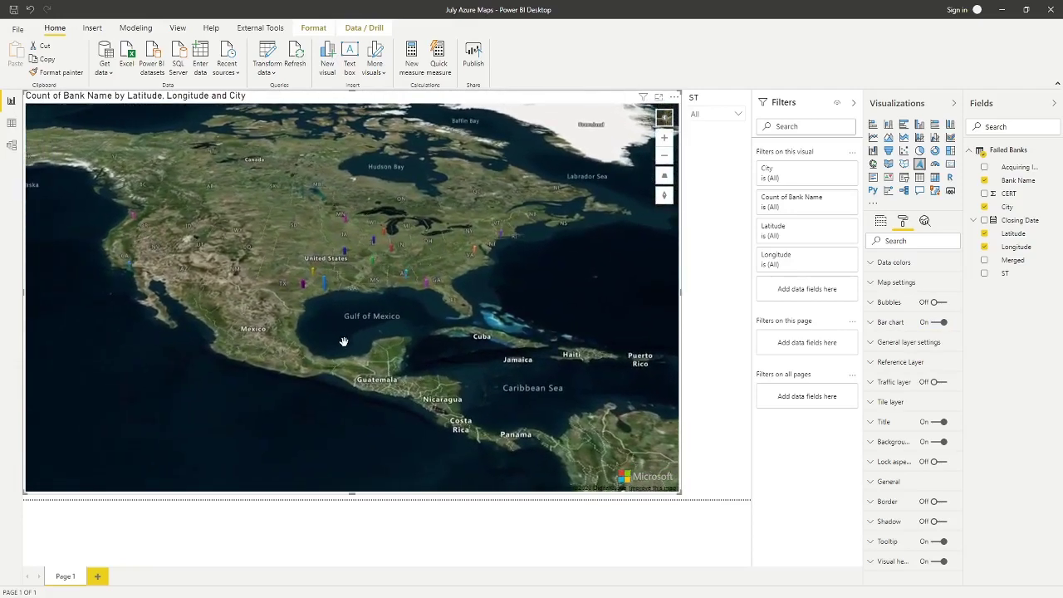
scroll(349, 283, up, 5)
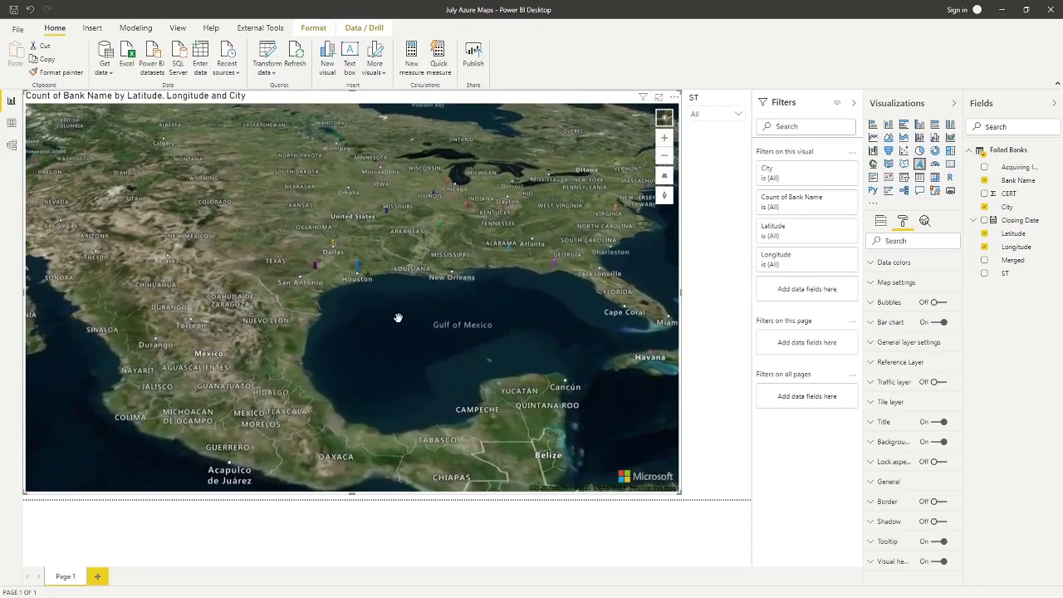
scroll(363, 275, up, 5)
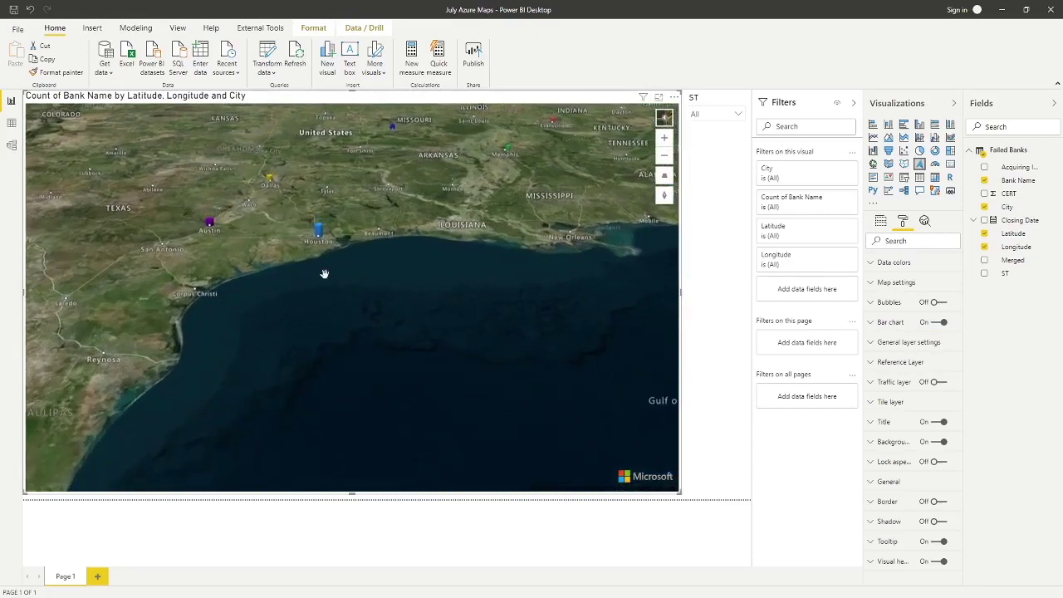
scroll(335, 309, up, 4)
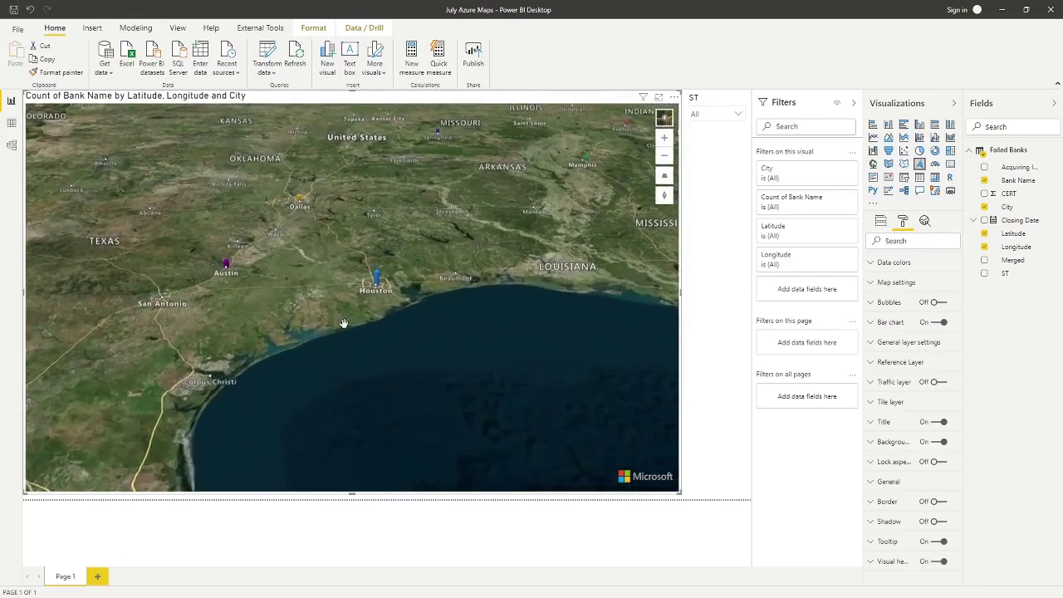
drag(338, 285, 340, 261)
scroll(352, 305, up, 2)
right_click(349, 302)
mouse_move(382, 297)
scroll(440, 281, down, 4)
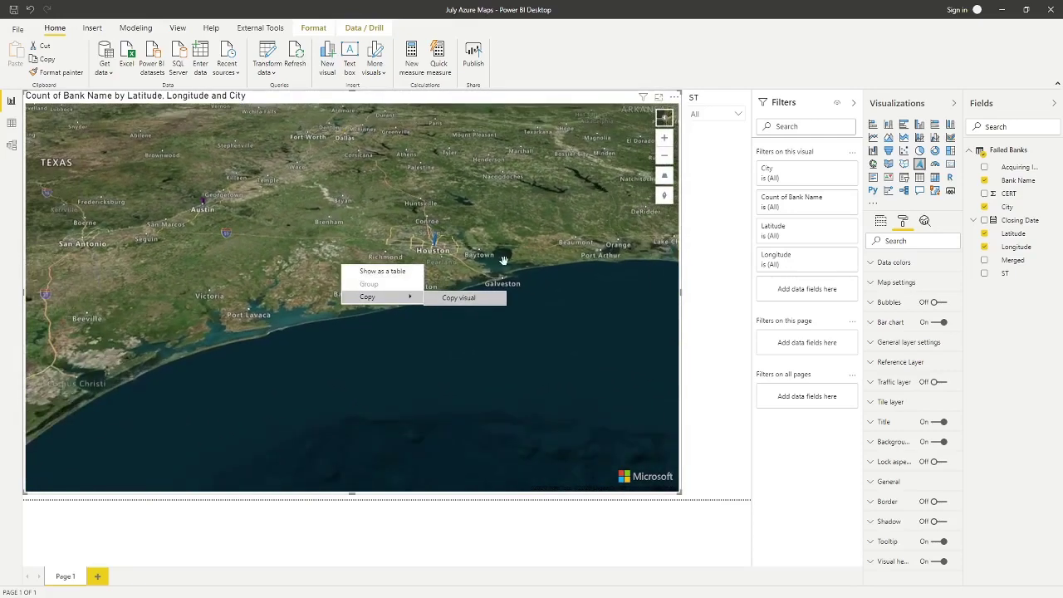
Filter the map to FL with the ST slicer and examine the remaining bar at street level.
scroll(548, 274, down, 4)
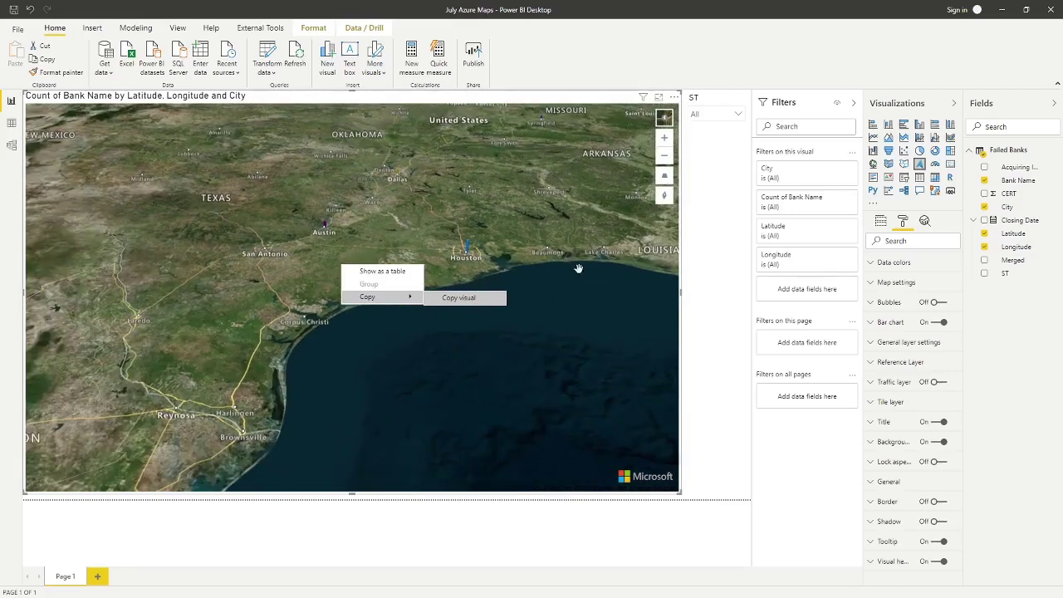
click(534, 280)
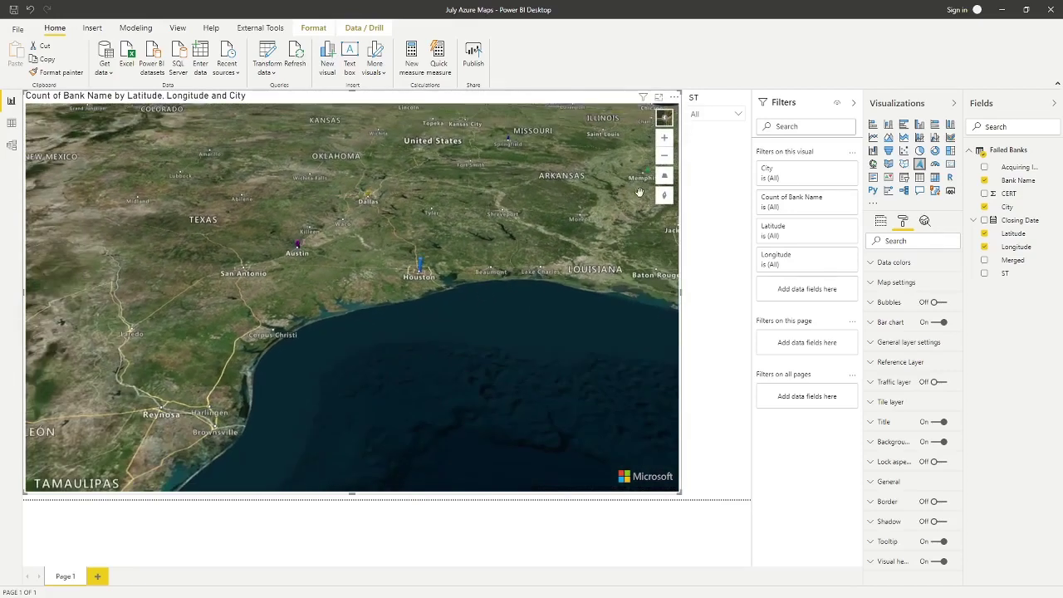
click(741, 117)
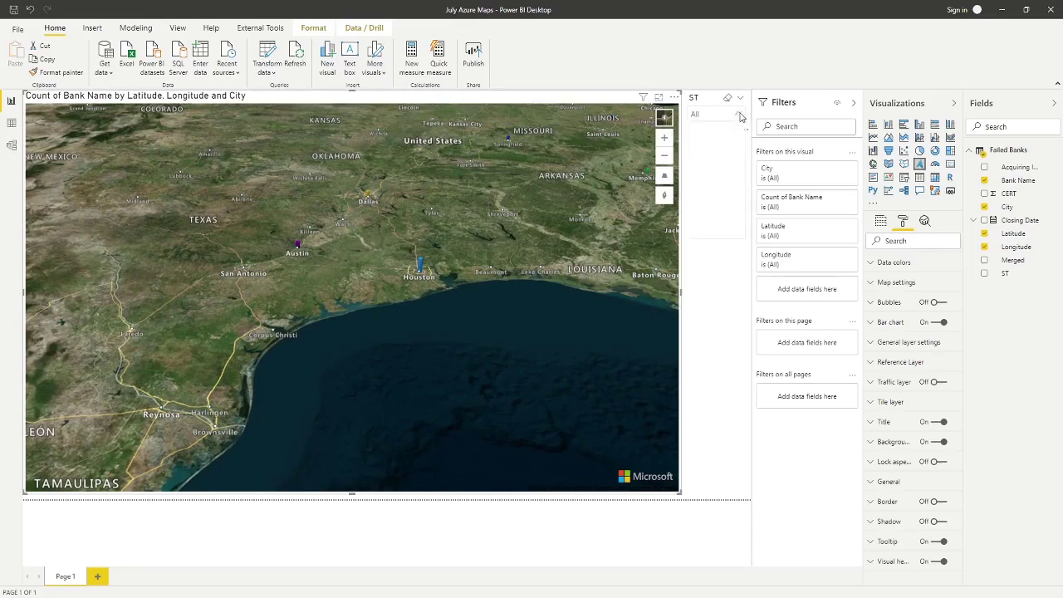
click(698, 161)
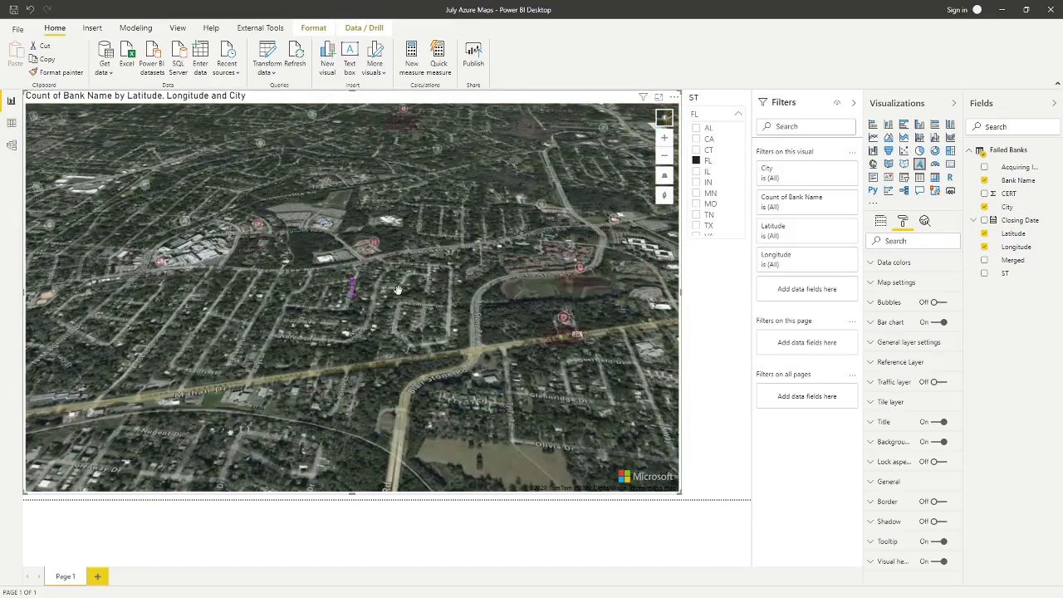
scroll(365, 307, up, 3)
scroll(356, 323, up, 3)
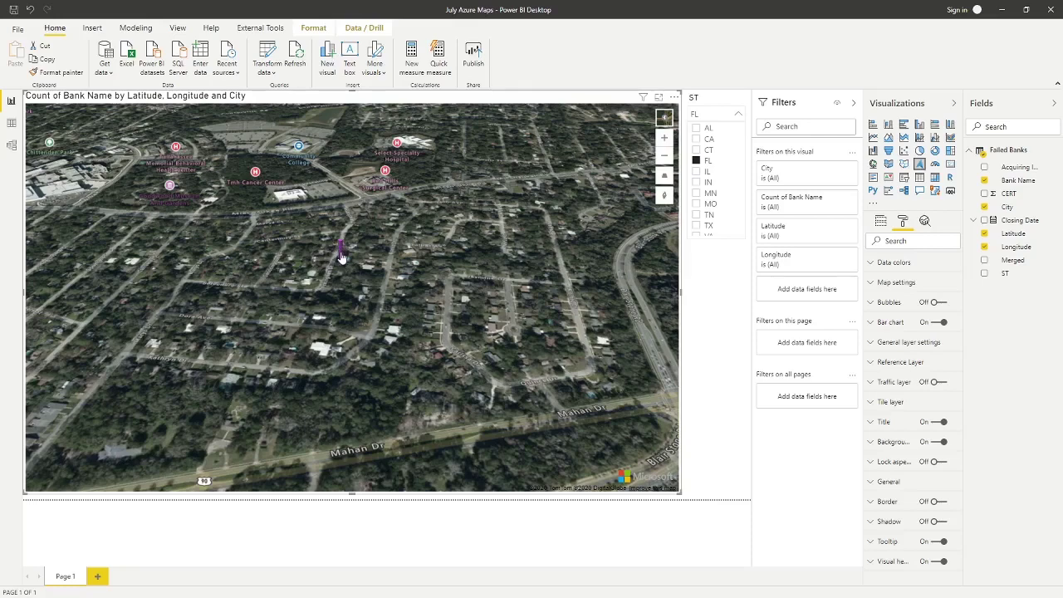
mouse_move(341, 257)
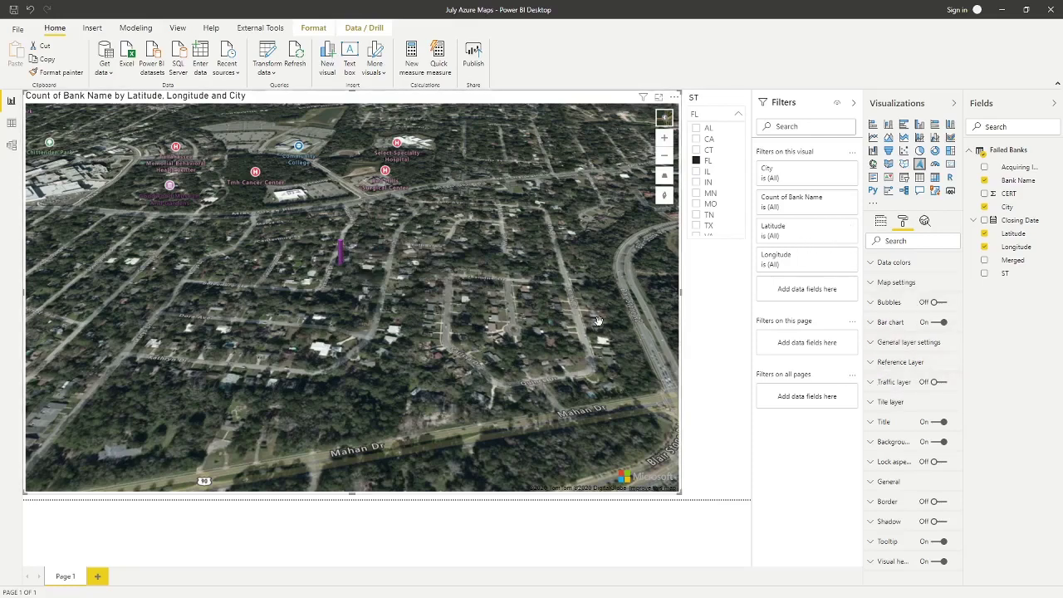
Turn on the map's Traffic layer with Traffic control enabled and Show incidents disabled.
scroll(597, 320, down, 4)
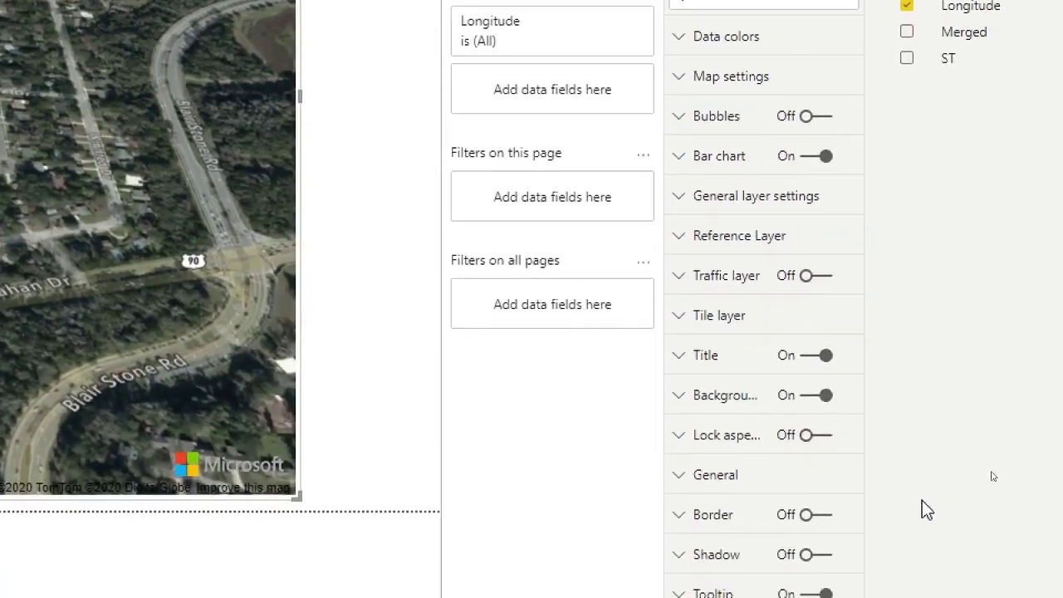
click(804, 282)
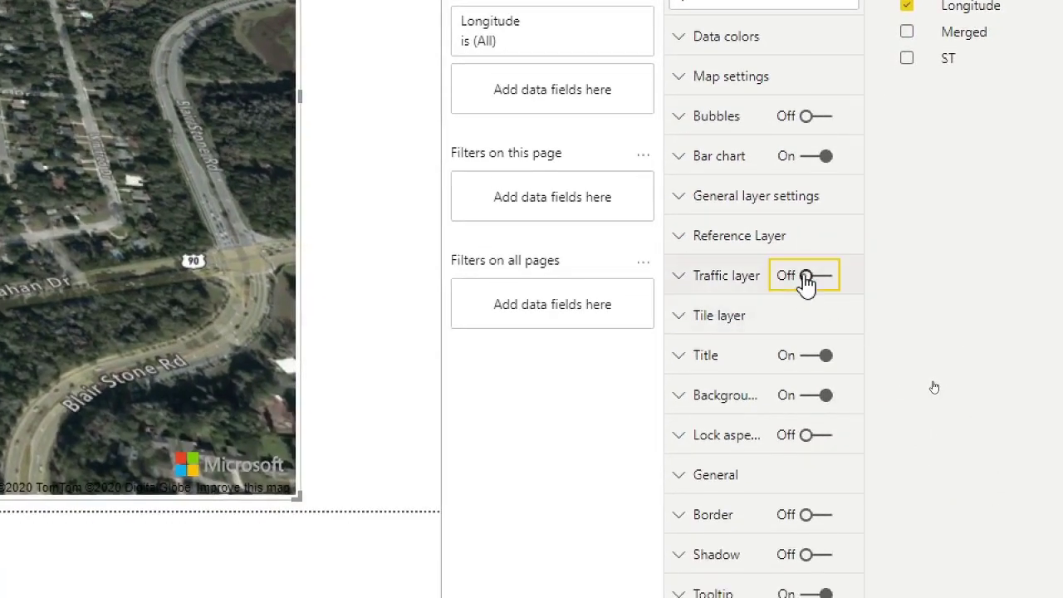
click(688, 282)
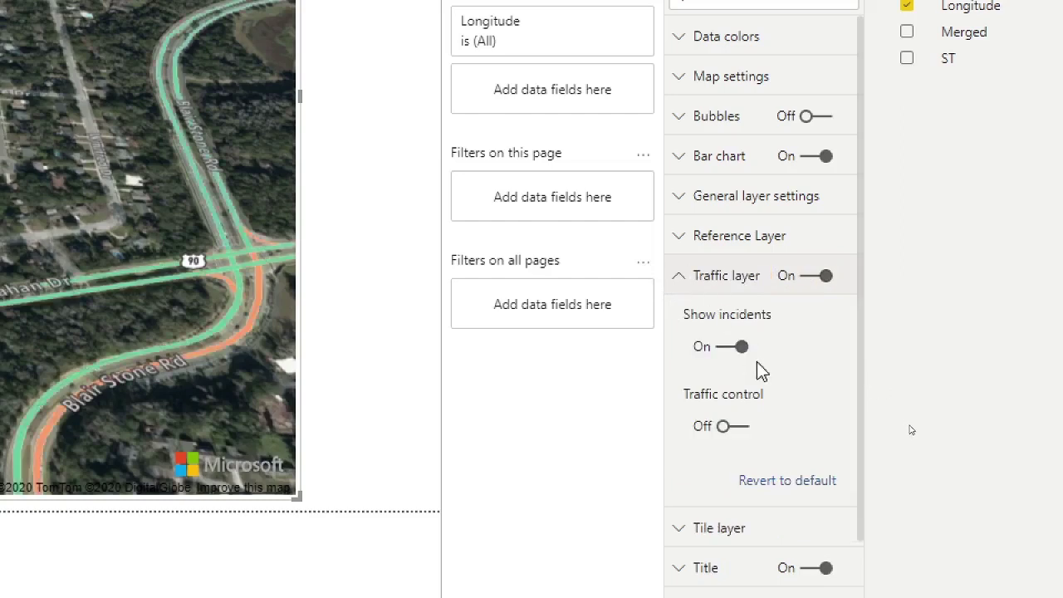
click(724, 426)
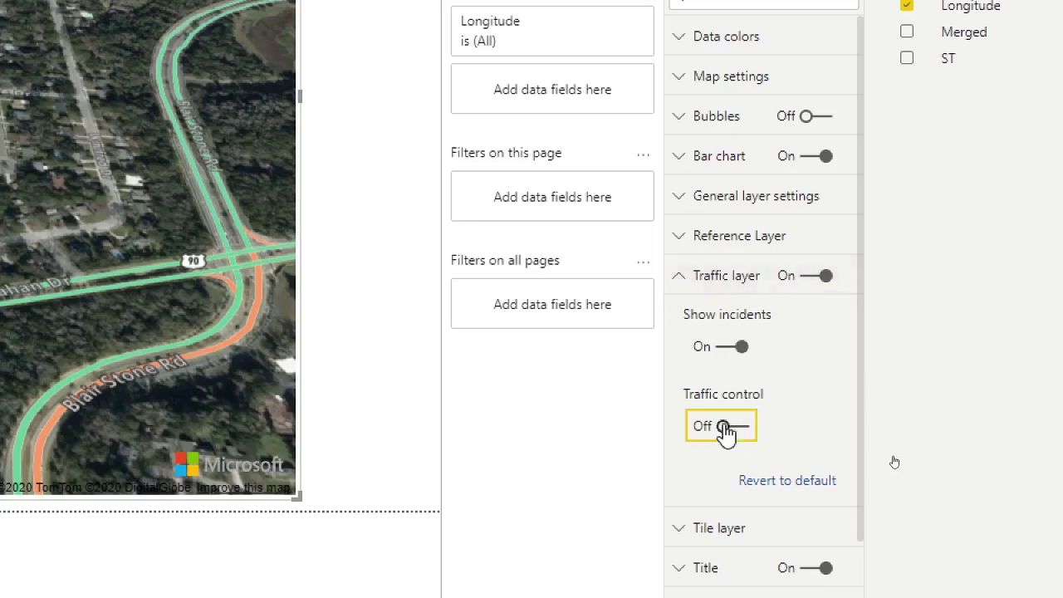
click(749, 354)
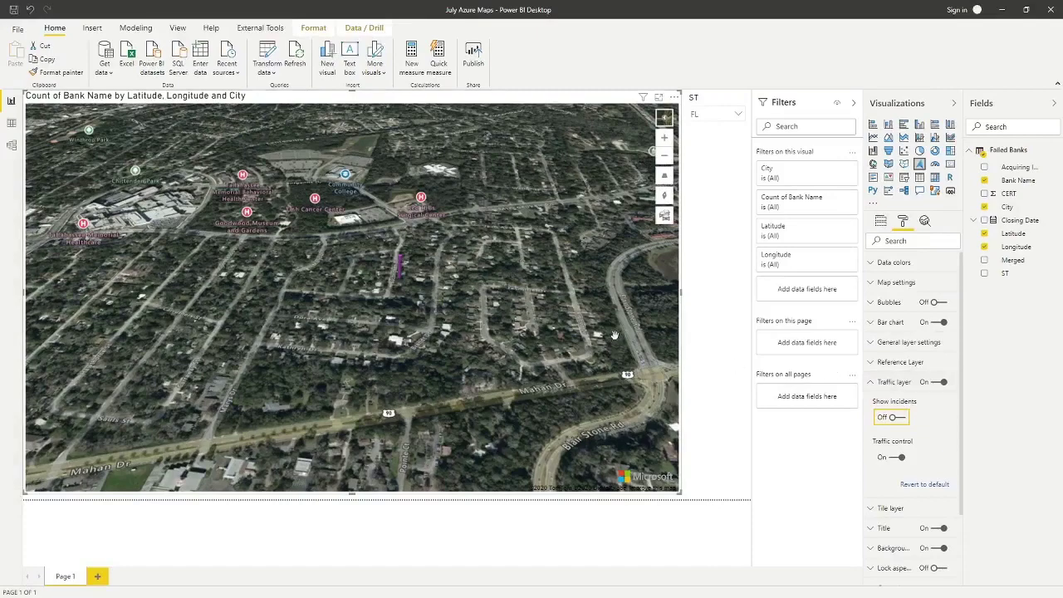
Display the traffic flow over a wider area of the map using its on-map traffic control.
scroll(557, 327, down, 1)
scroll(536, 305, down, 2)
scroll(535, 306, down, 3)
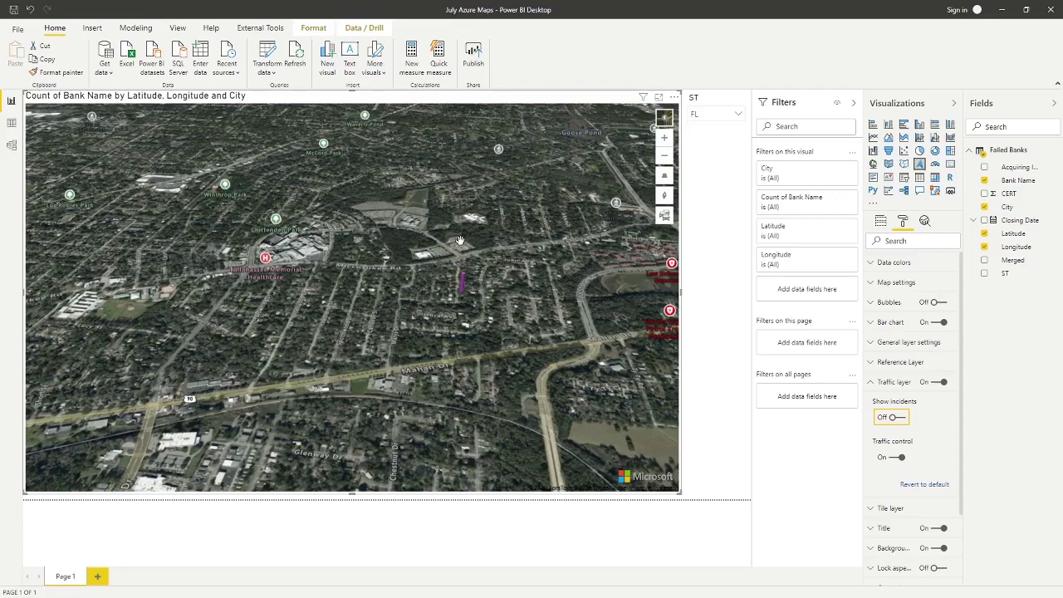
click(664, 218)
click(665, 218)
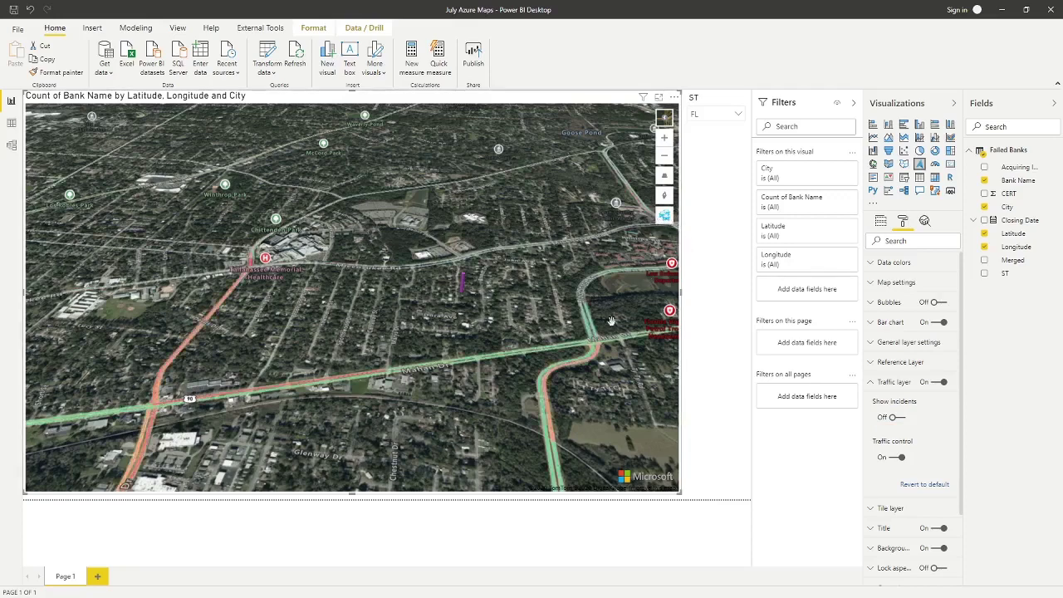
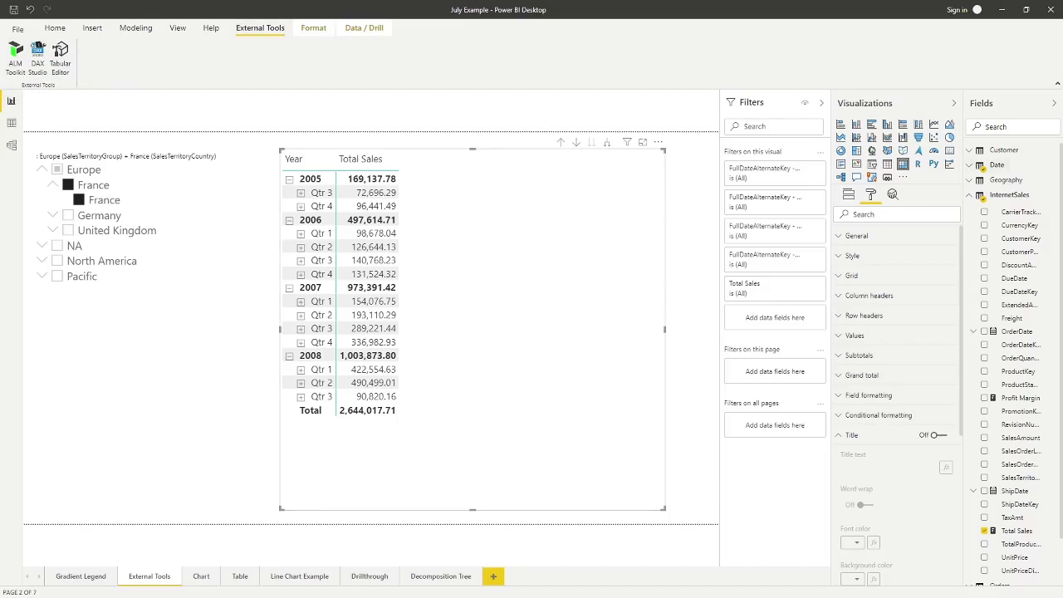
Examine the External Tools folder's full path and its pbitool.json files in File Explorer, and minimize the window.
drag(1062, 133, 275, 108)
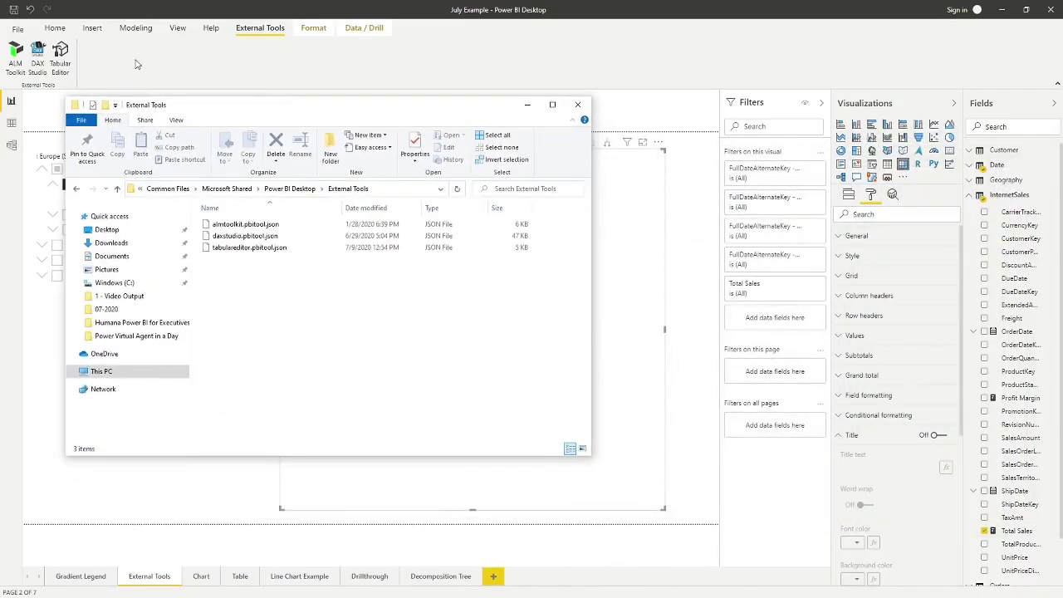
click(402, 189)
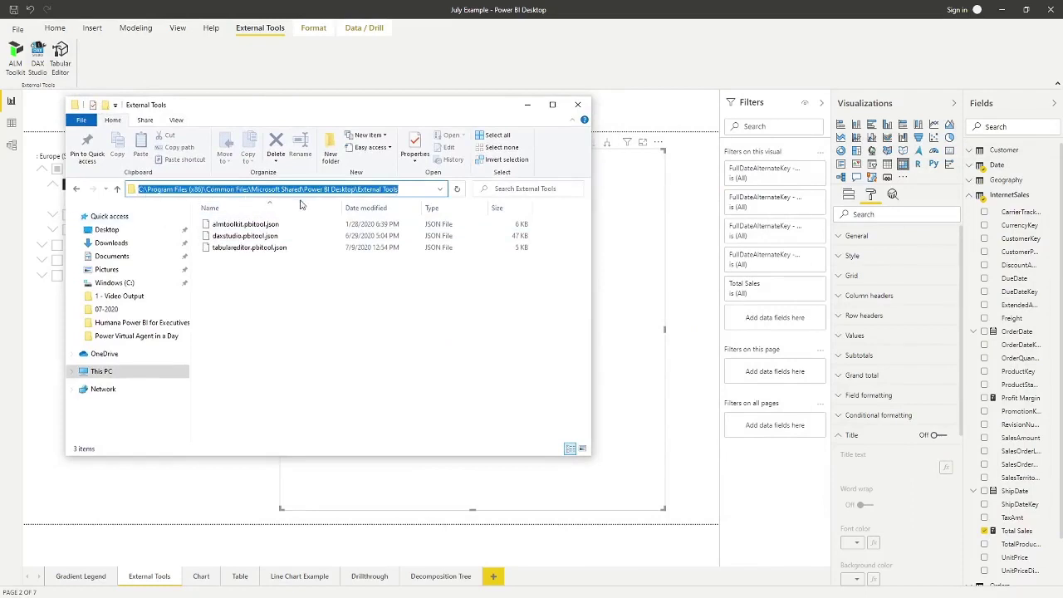
click(273, 237)
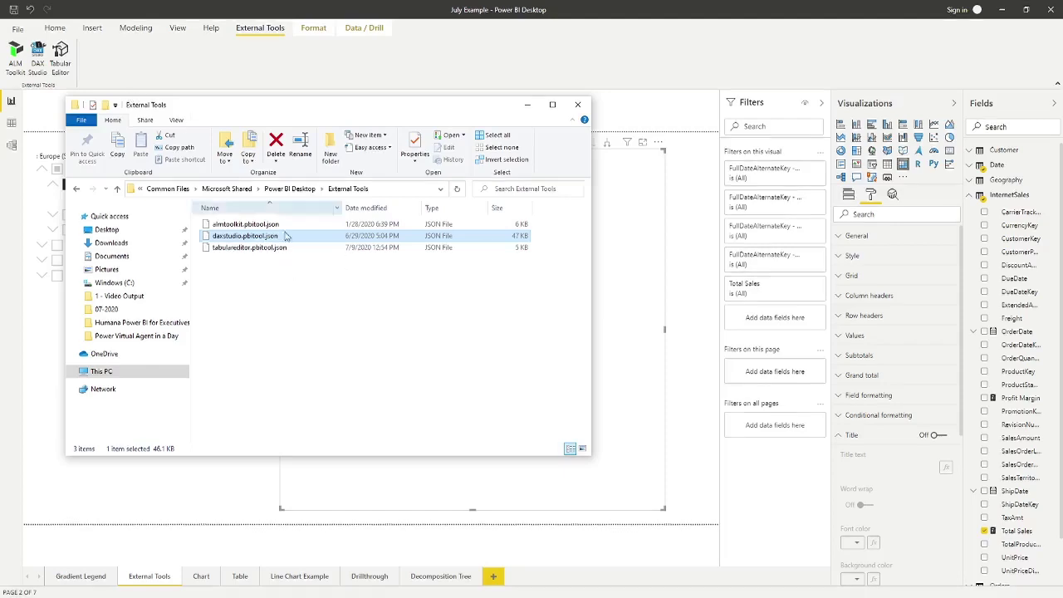
click(526, 104)
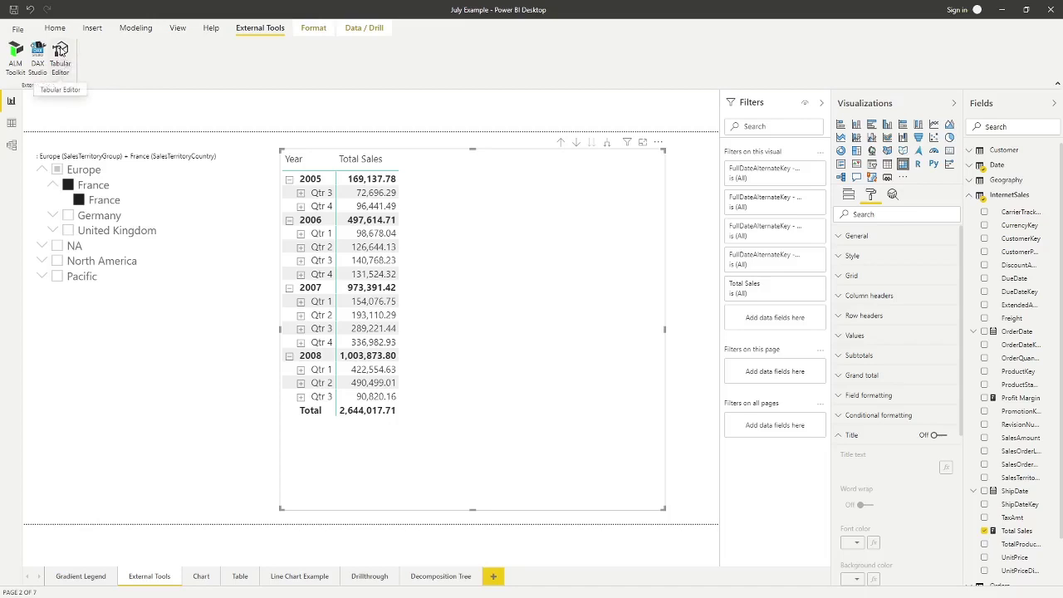
In Tabular Editor, create a calculation group named Calculation Tool in the model and expand it.
click(61, 50)
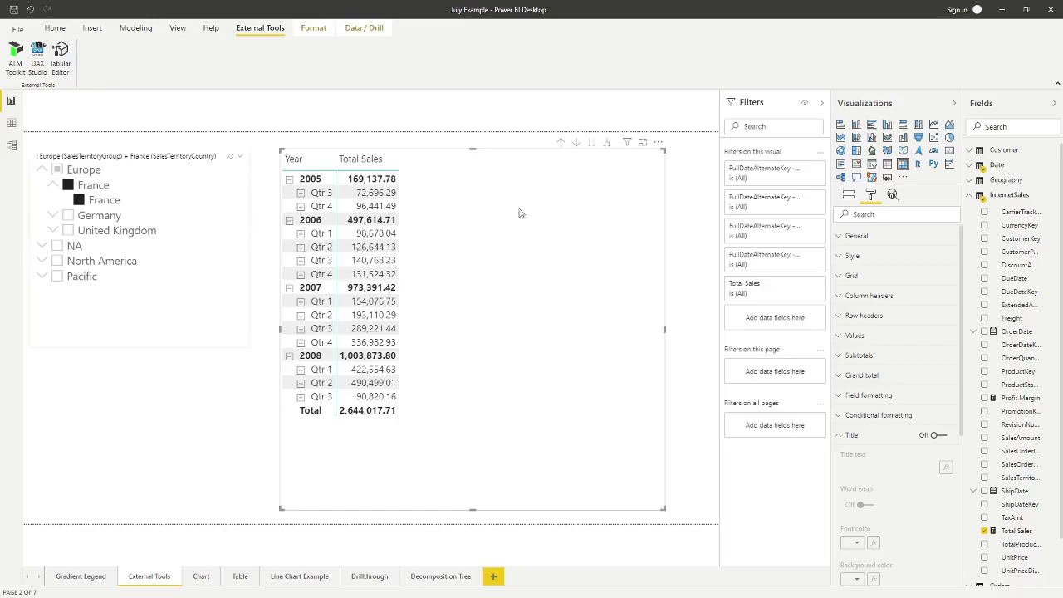
drag(1062, 166, 291, 100)
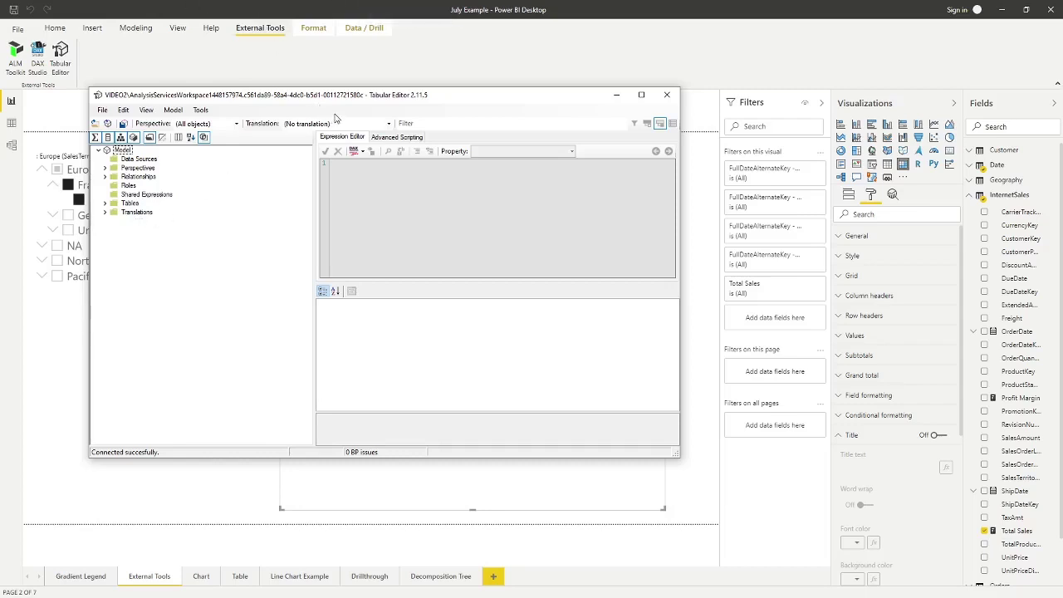
right_click(109, 152)
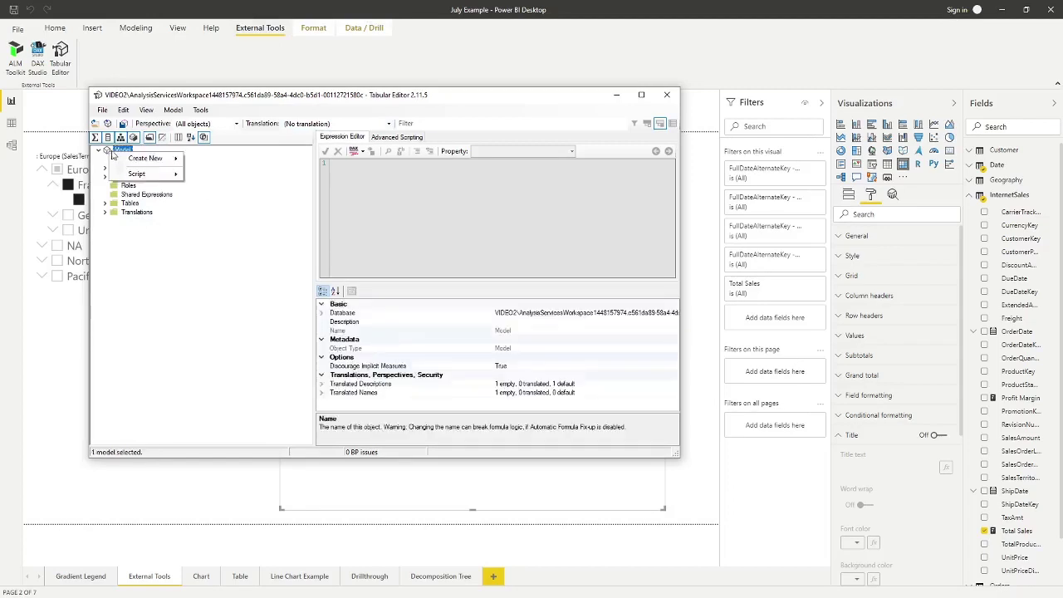
mouse_move(144, 164)
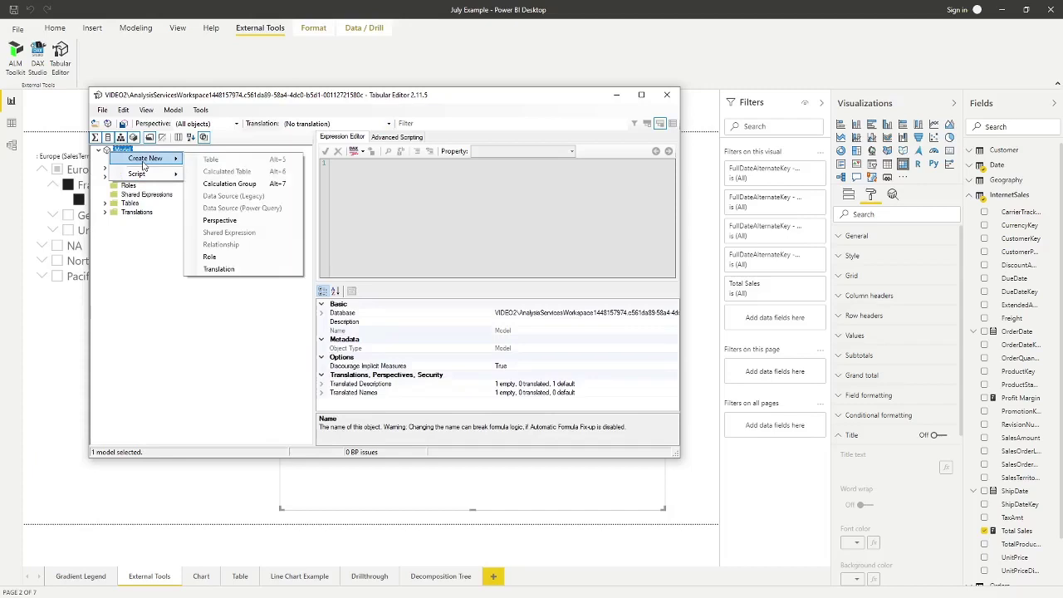
click(233, 186)
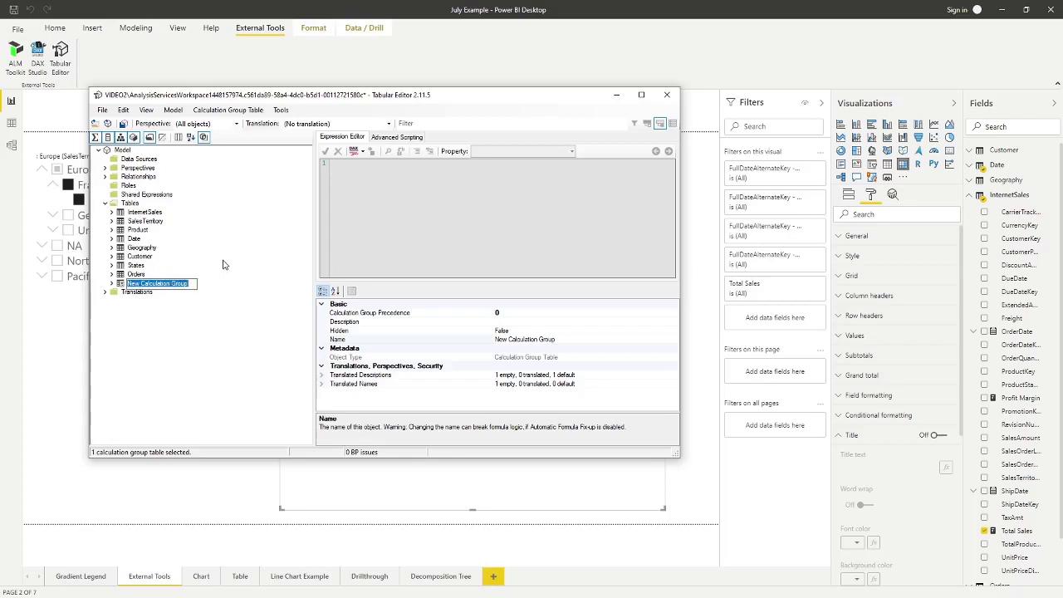
text(D)
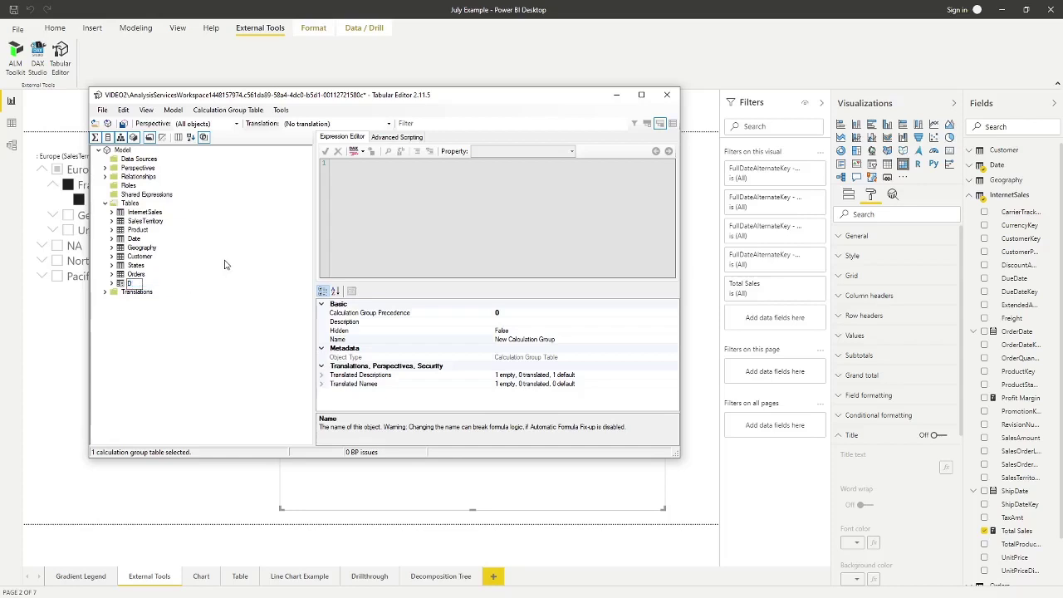
text(alculation Tool)
key(Return)
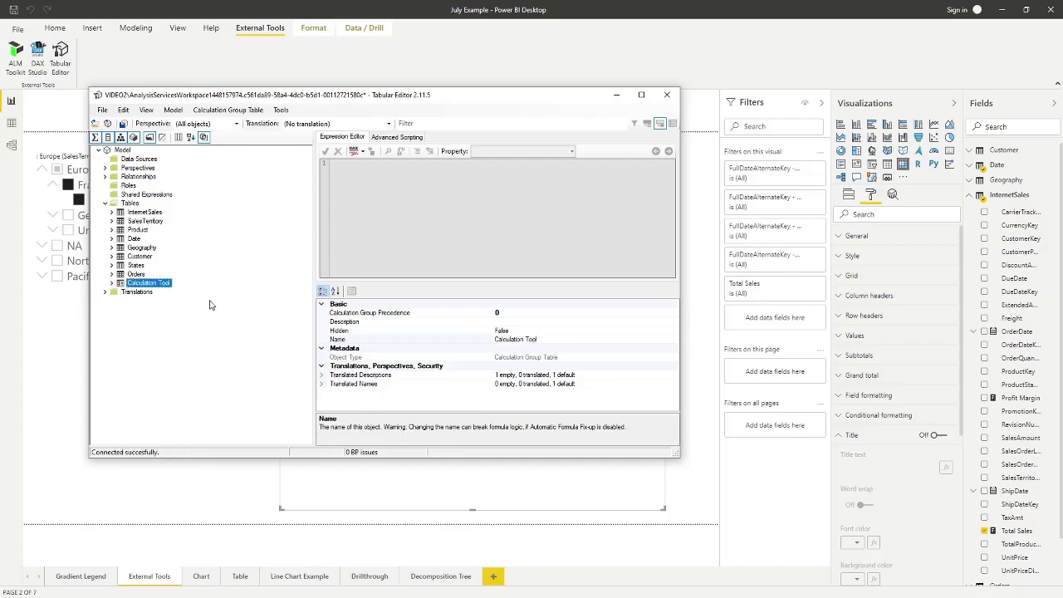
click(112, 283)
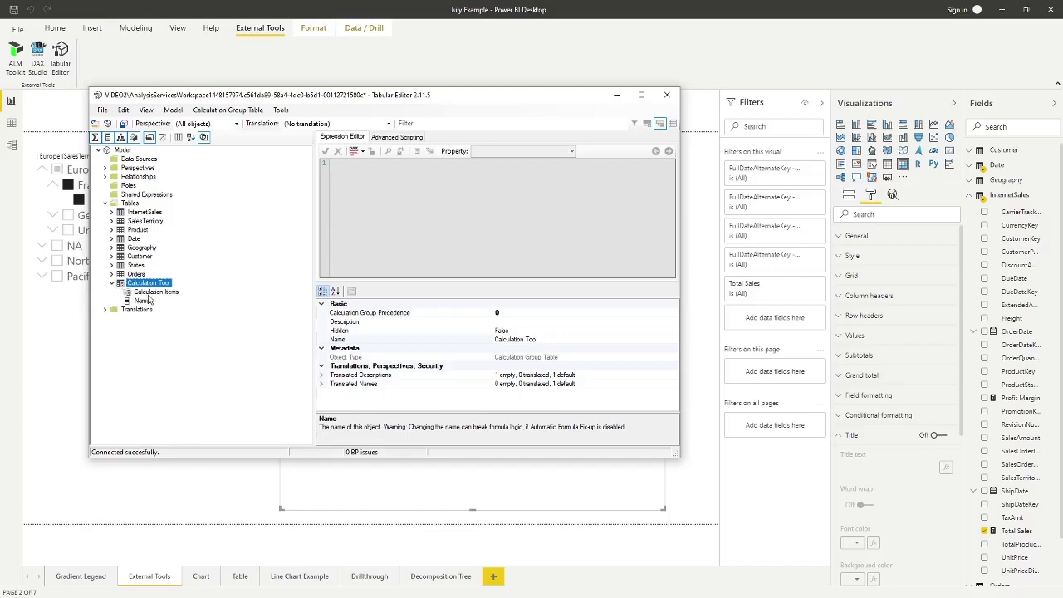
click(151, 293)
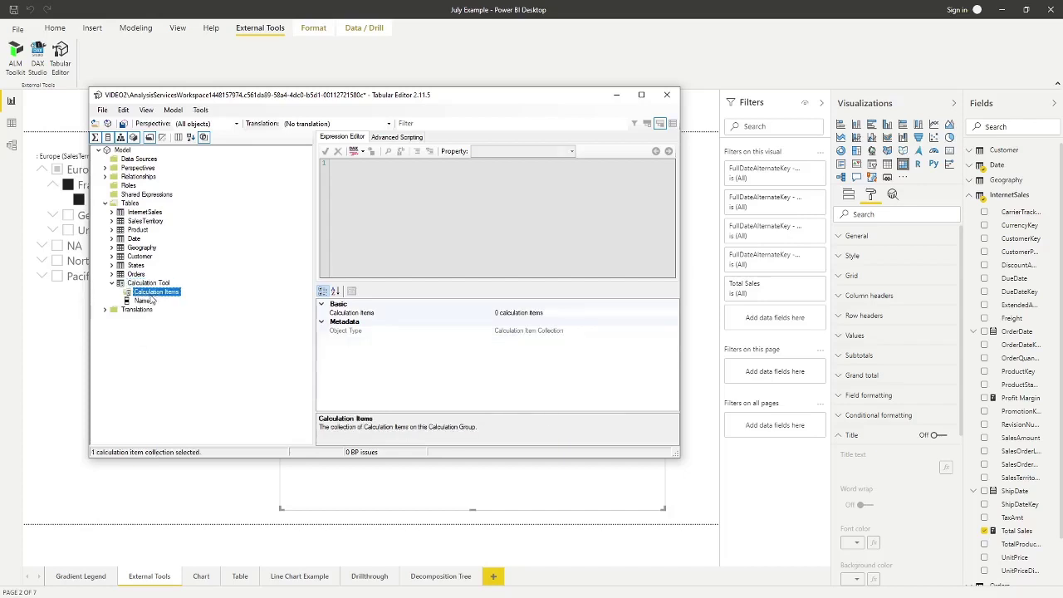
right_click(151, 299)
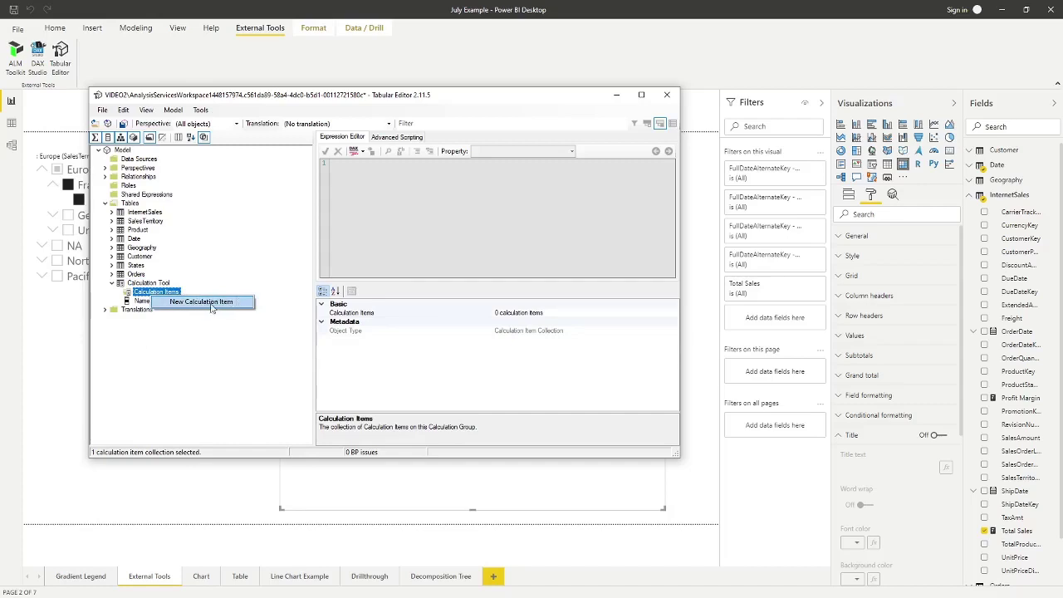
click(106, 345)
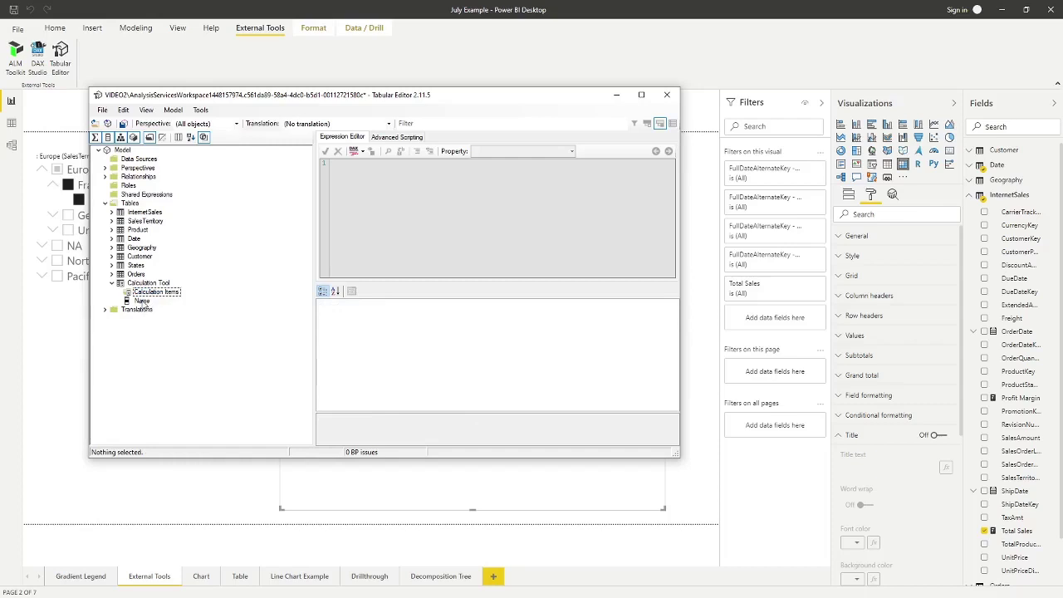
Rename the Calculation Tool group's Name column as Date Calculations.
click(141, 302)
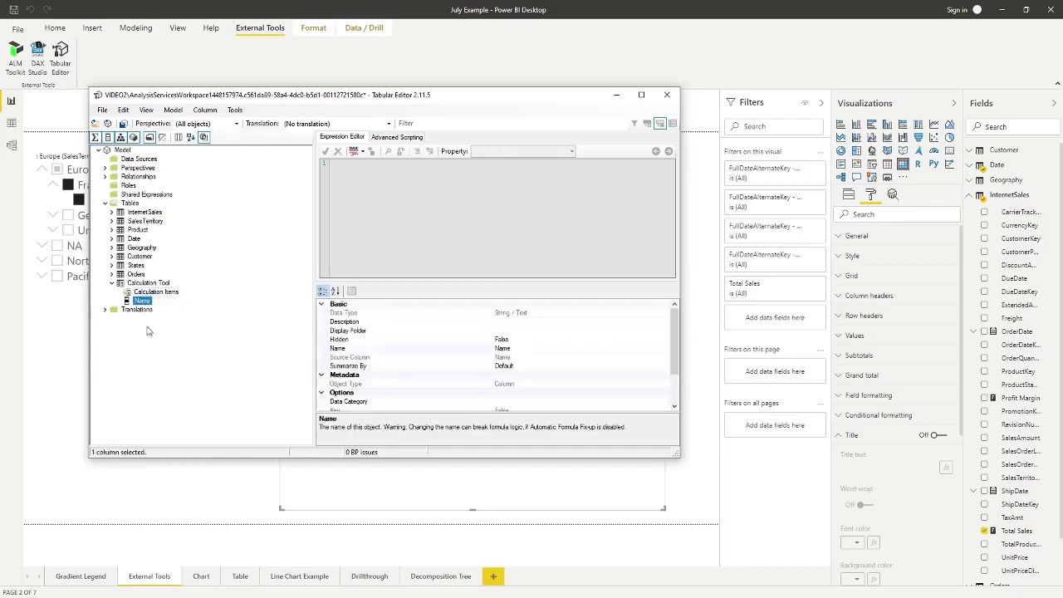
click(514, 350)
double_click(515, 349)
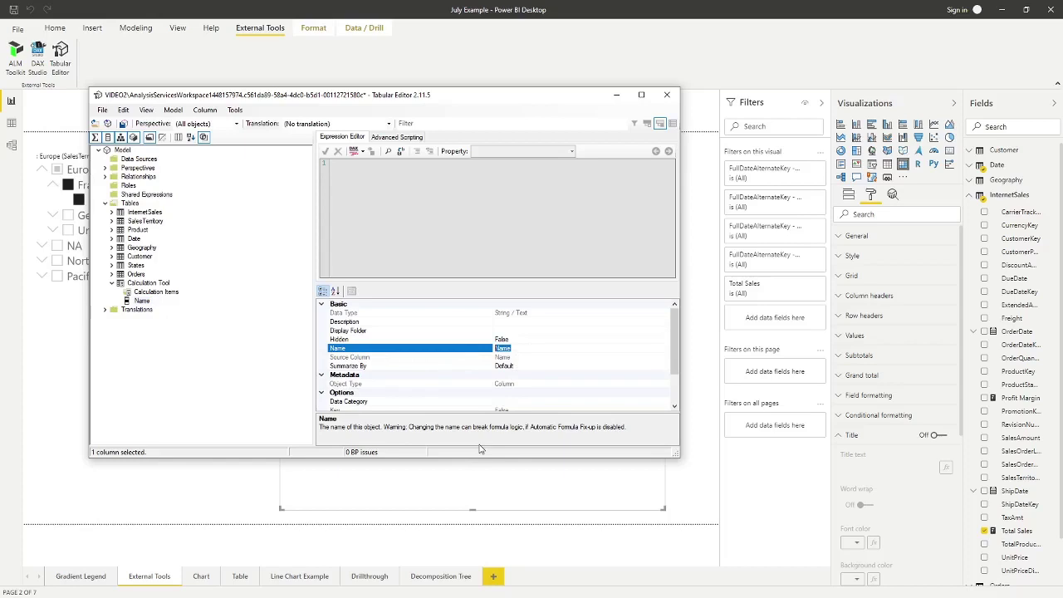
text(De)
text(te Calculations)
click(188, 367)
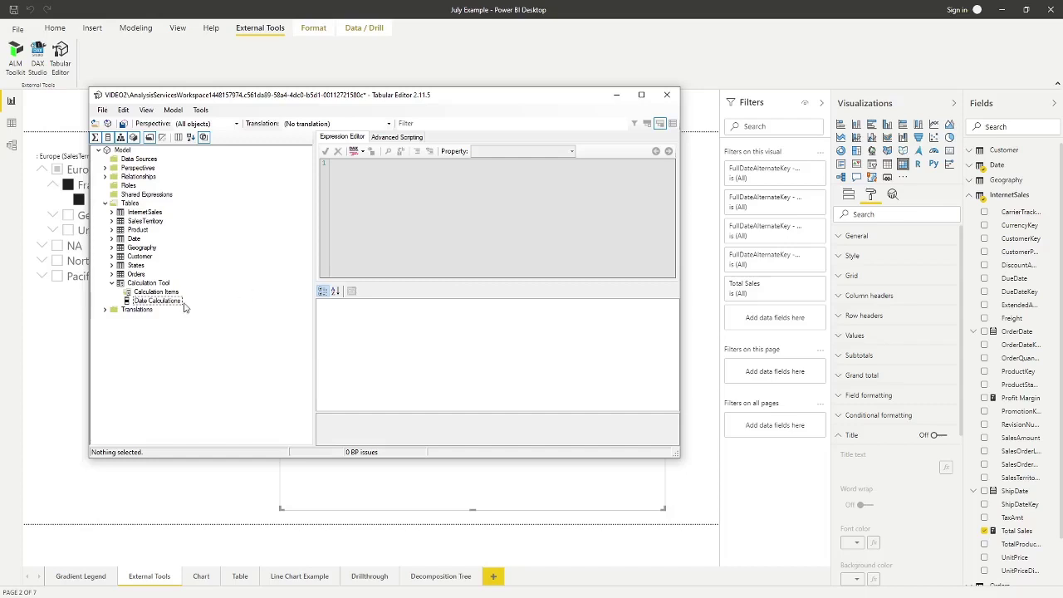
Create a new calculation item in the Calculation Tool group with the expression SELECTEDMEASURE().
click(146, 294)
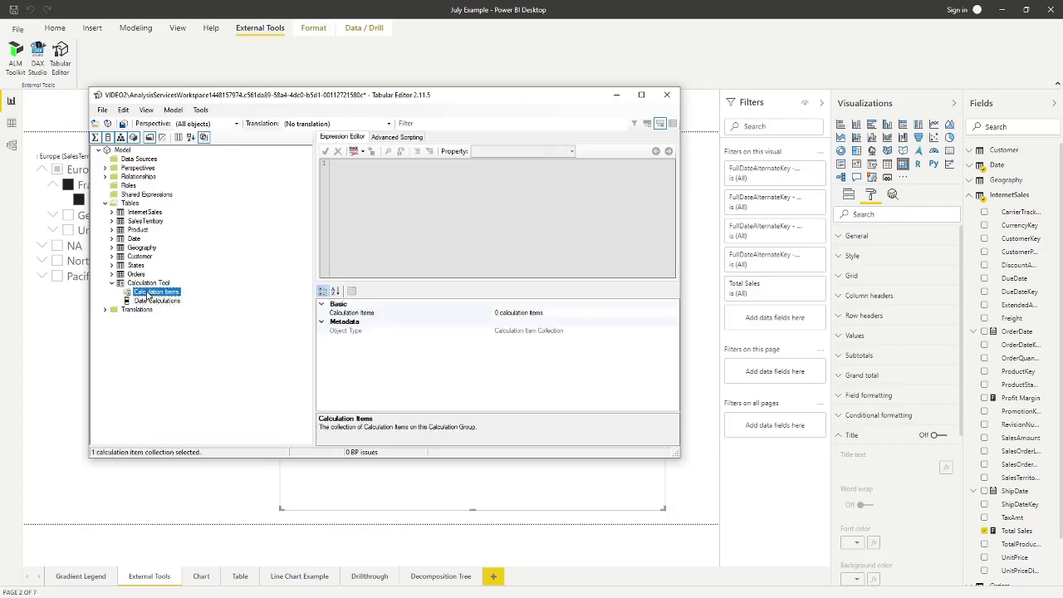
right_click(146, 294)
click(182, 298)
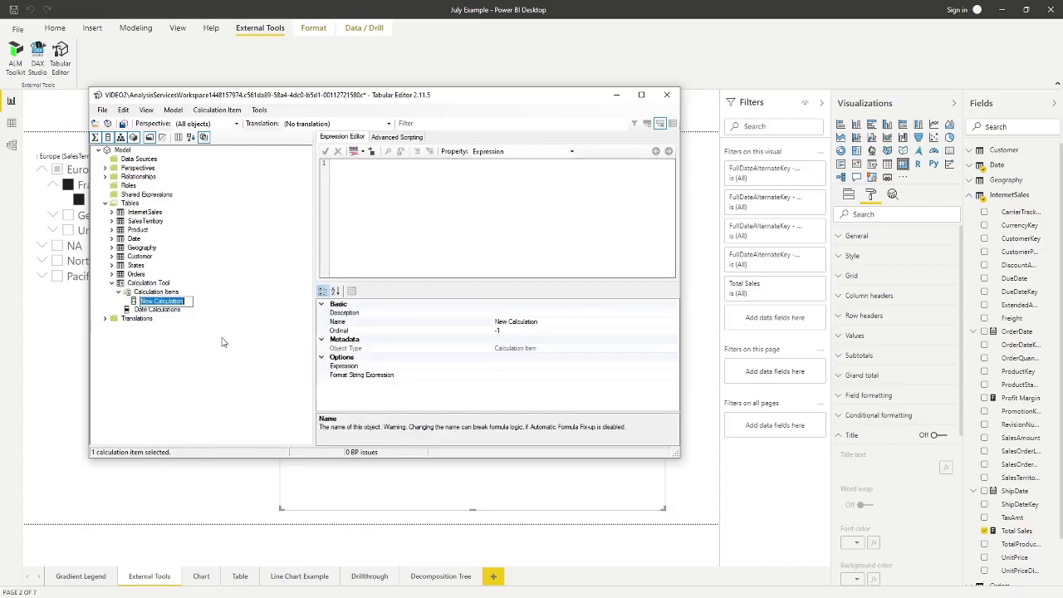
click(337, 166)
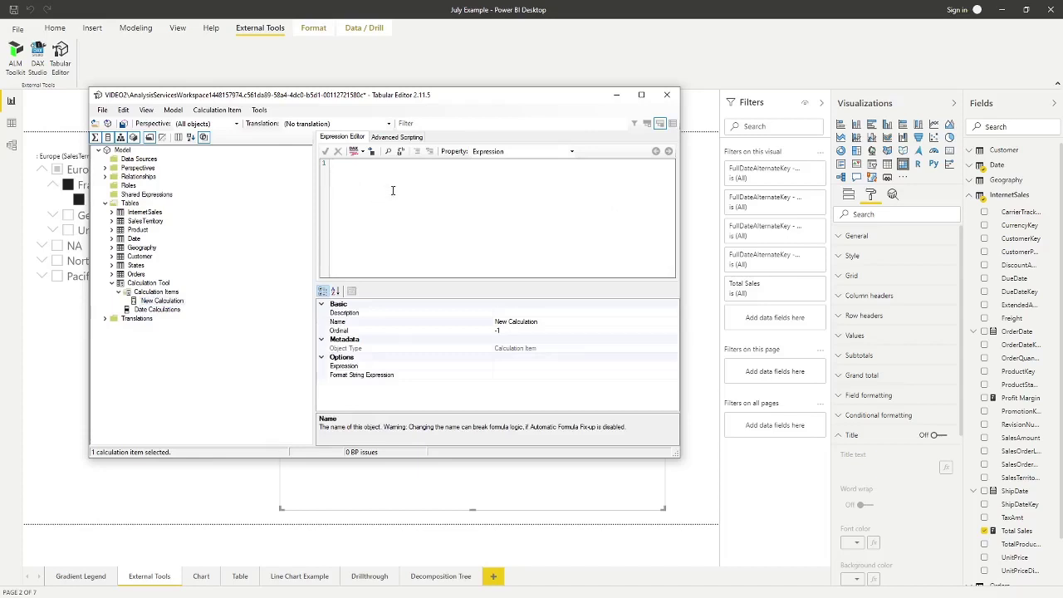
text(SELECTEDMEA)
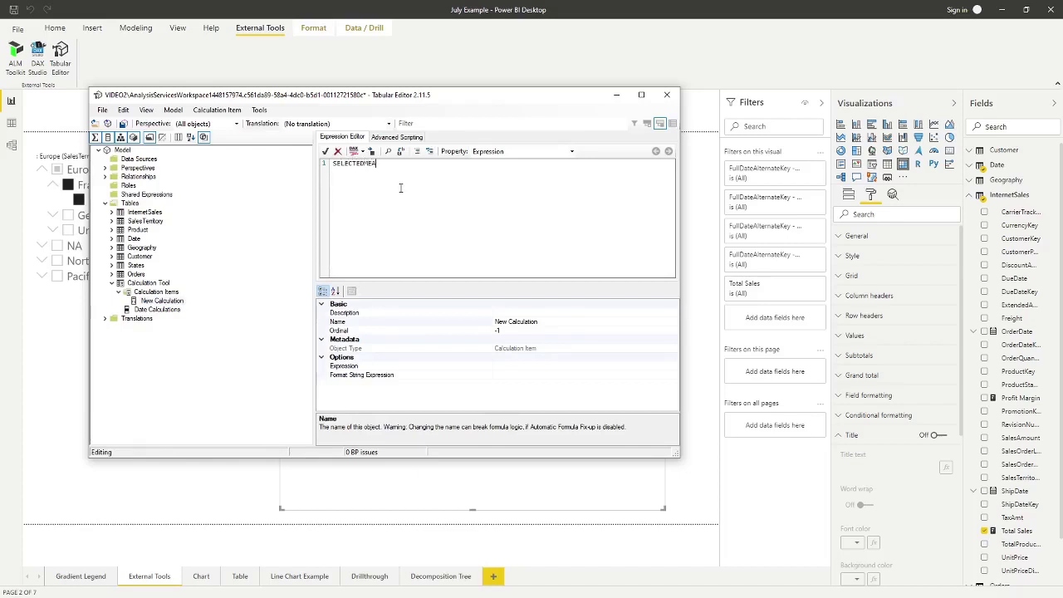
text(SURE()
Rename the new calculation item as Current.
click(541, 313)
click(541, 321)
drag(540, 322, 495, 321)
text(c)
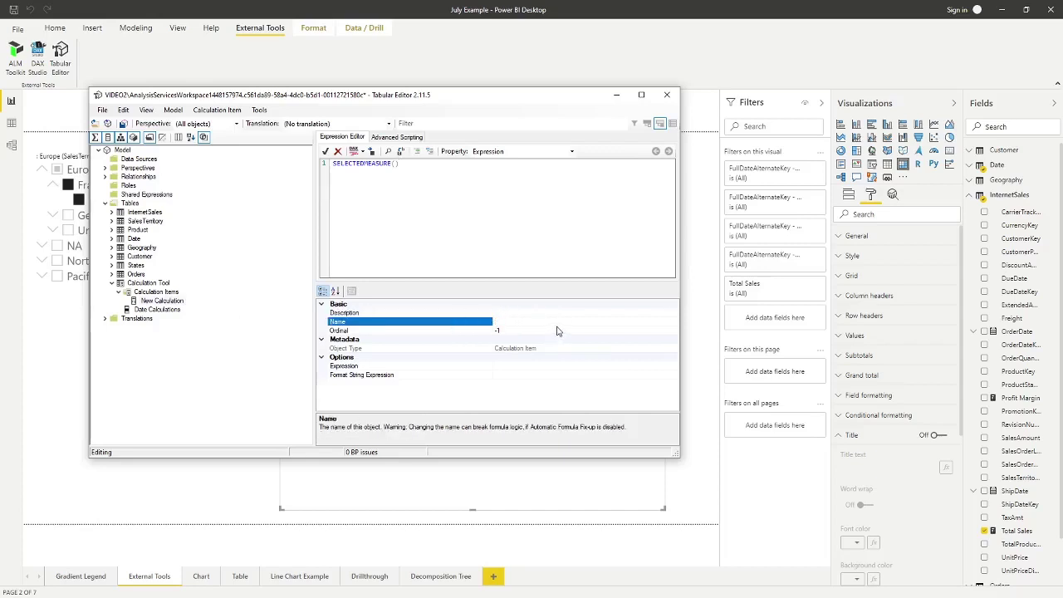
text(urrent)
key(Return)
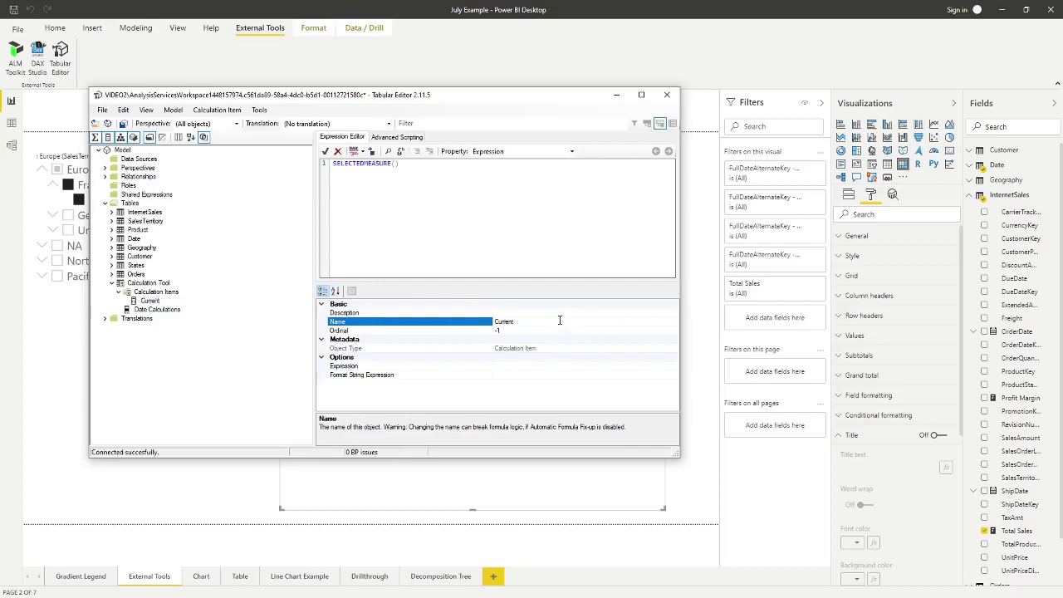
Add a second calculation item to the Calculation Tool group and name it YTD.
click(151, 293)
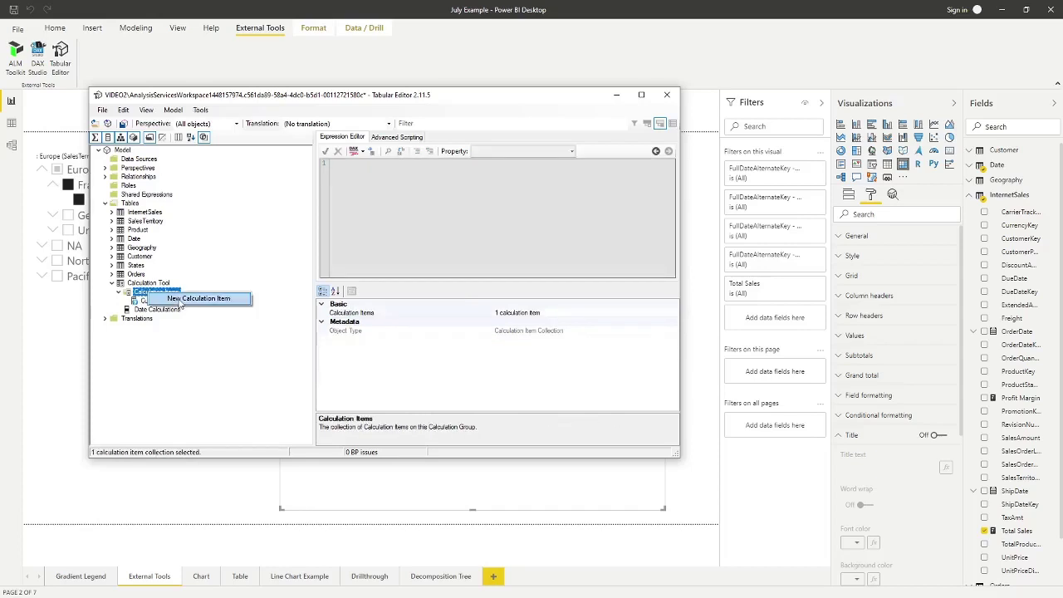
click(182, 300)
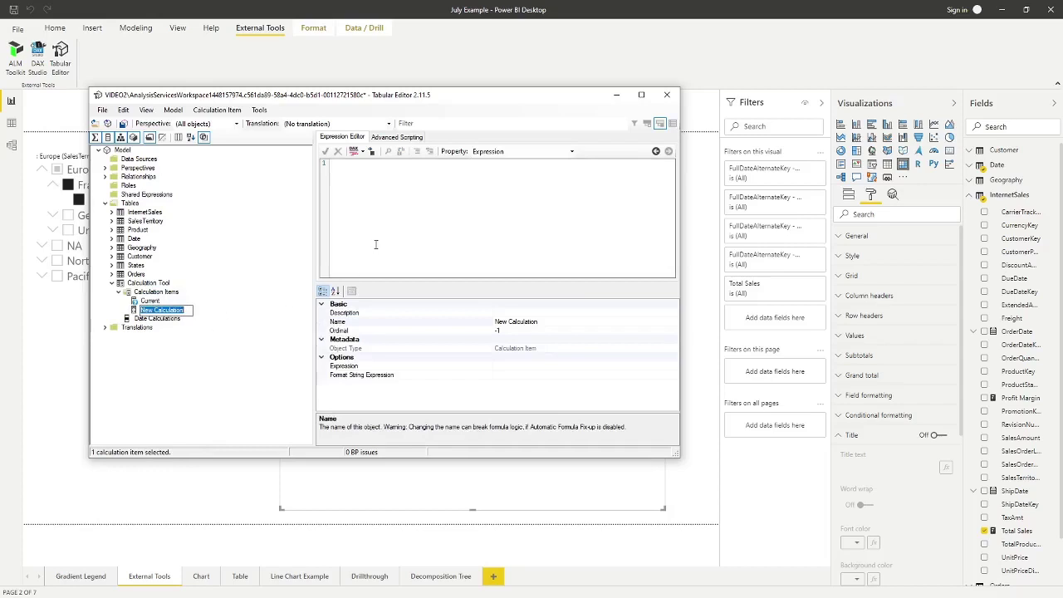
click(522, 323)
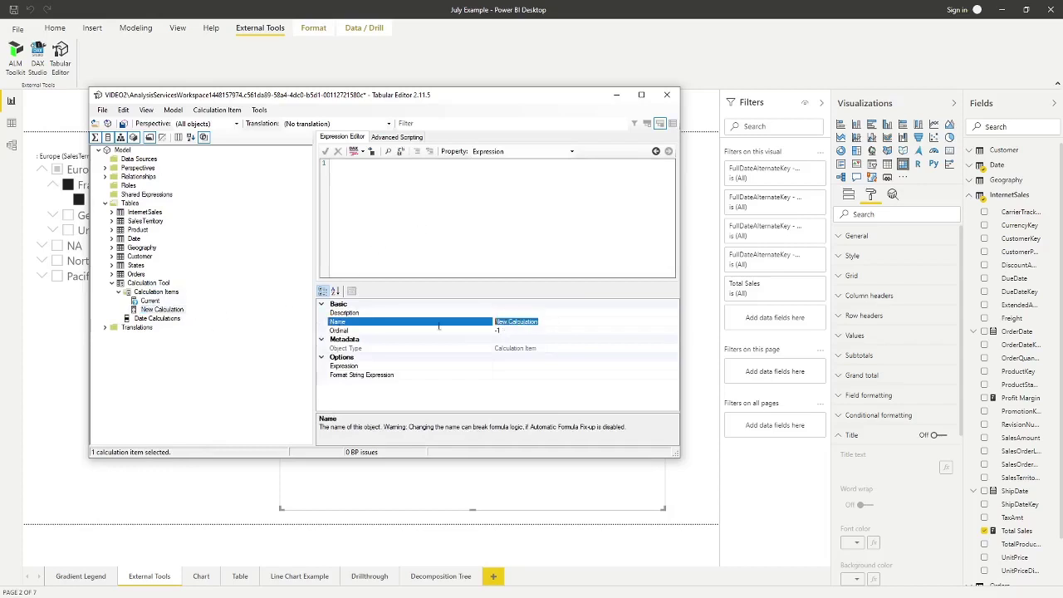
text(YTD)
click(440, 232)
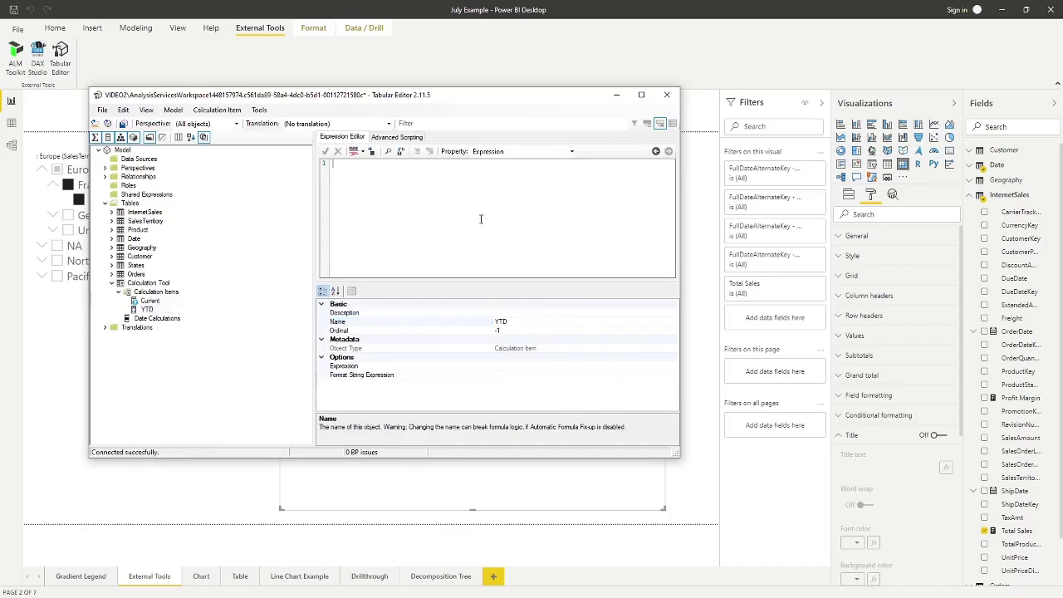
Write the YTD item's expression as TOTALYTD(SELECTEDMEASURE(),'Date'[FullDateAlternateKey]), inserting the column reference from the Date table.
text(TOTALYTD()
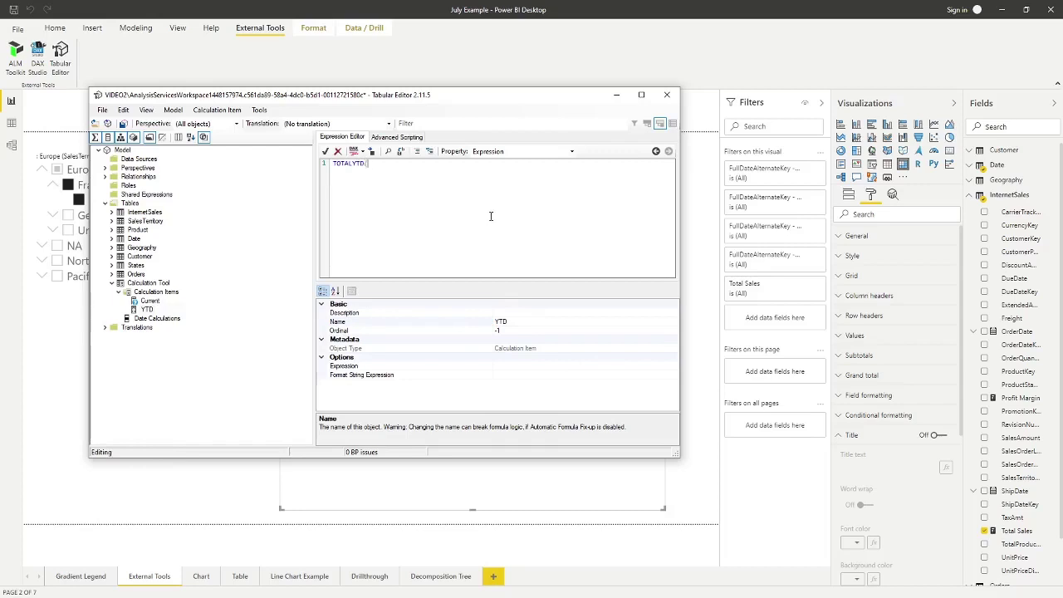
text(SELECTEDMEASURE(),'Date)
click(111, 239)
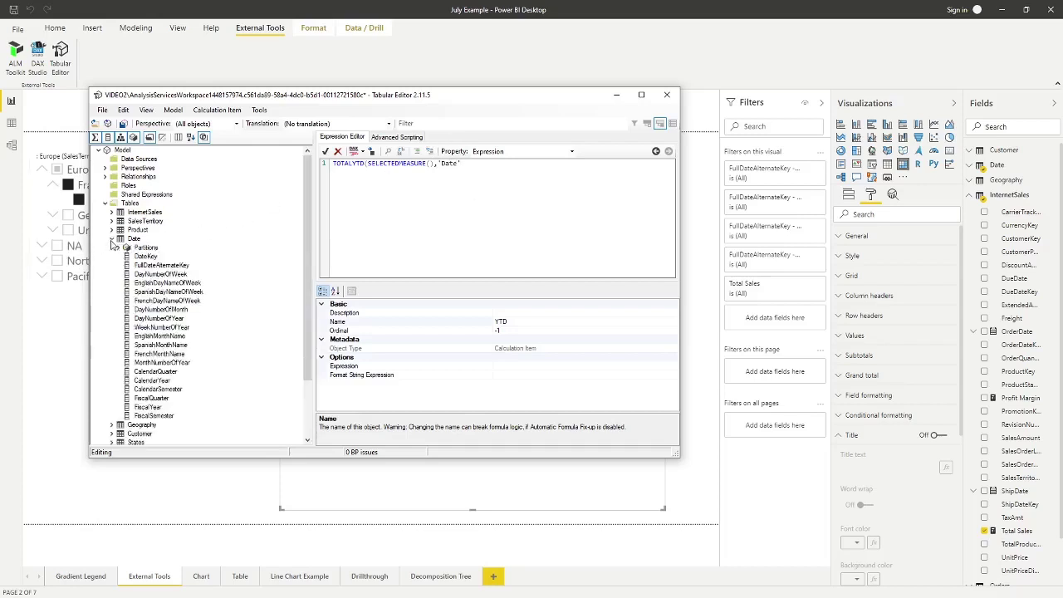
drag(487, 180, 443, 173)
key(Delete)
drag(153, 266, 438, 165)
click(589, 196)
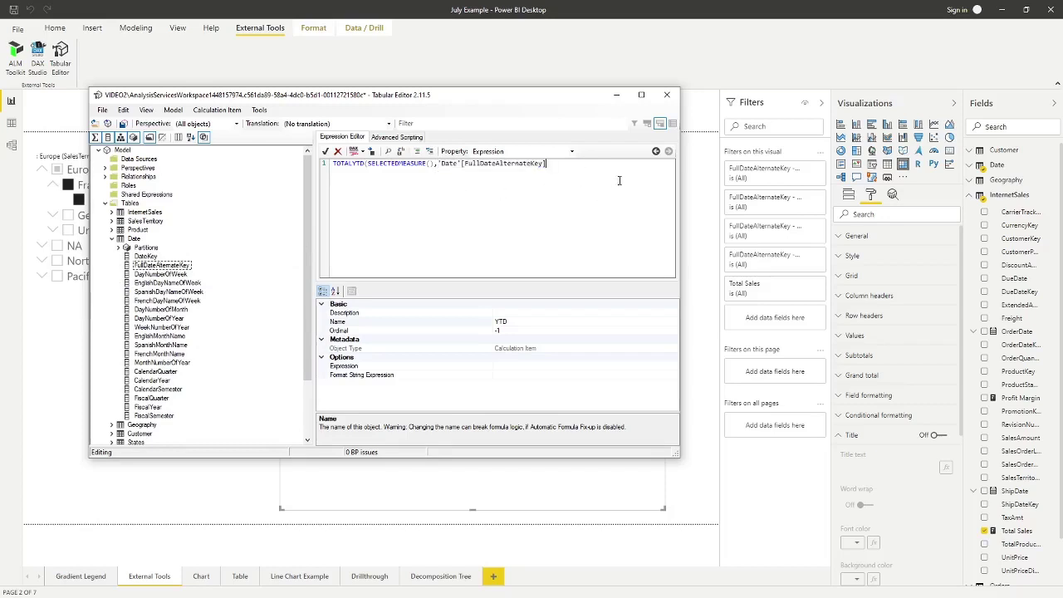
text())
click(114, 241)
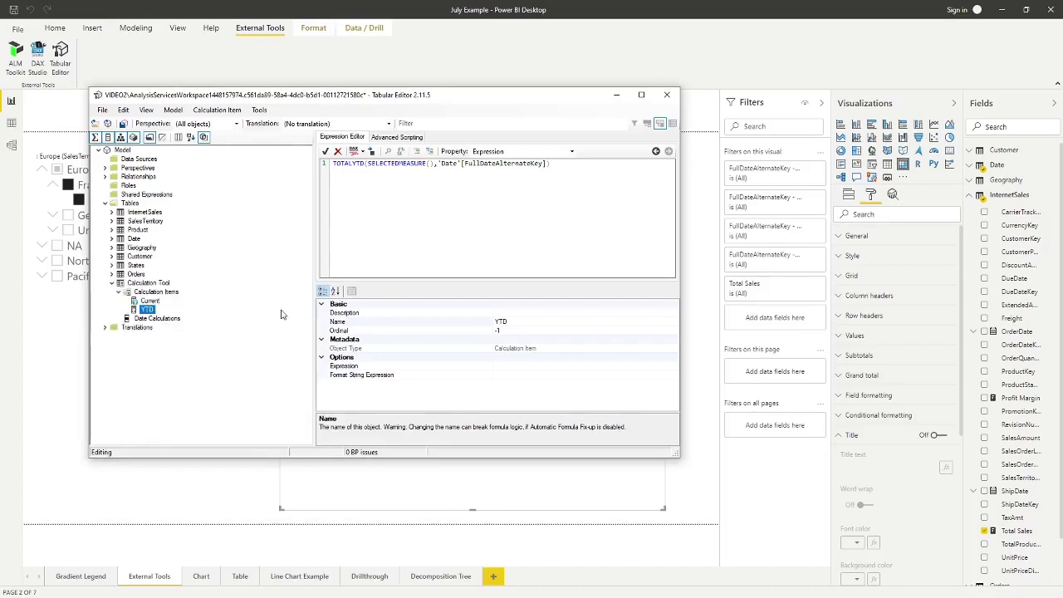
Add a third calculation item to the Calculation Tool group and name it Last Year.
right_click(156, 292)
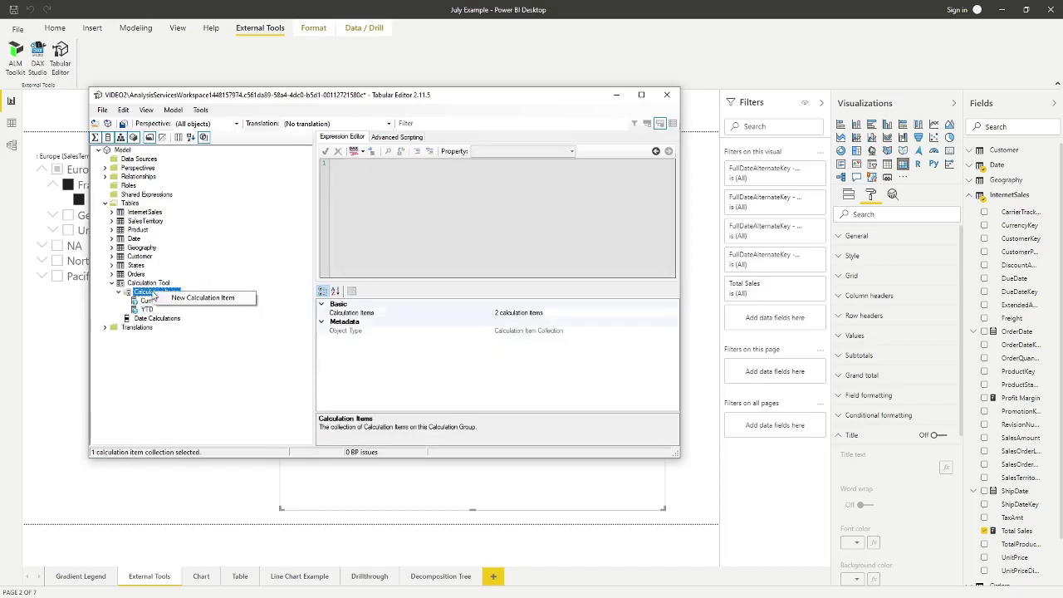
click(182, 299)
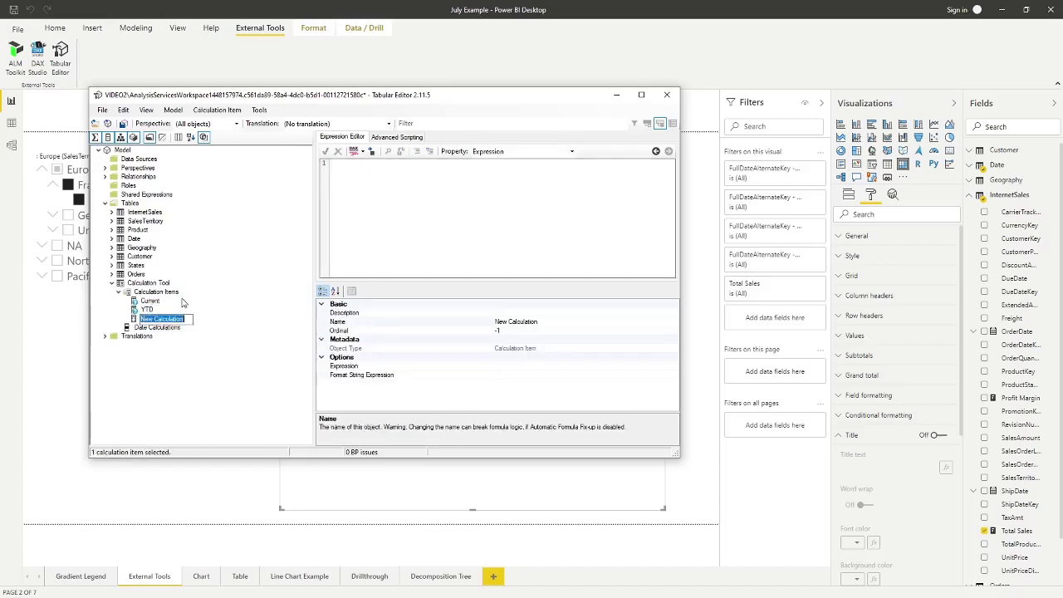
click(535, 322)
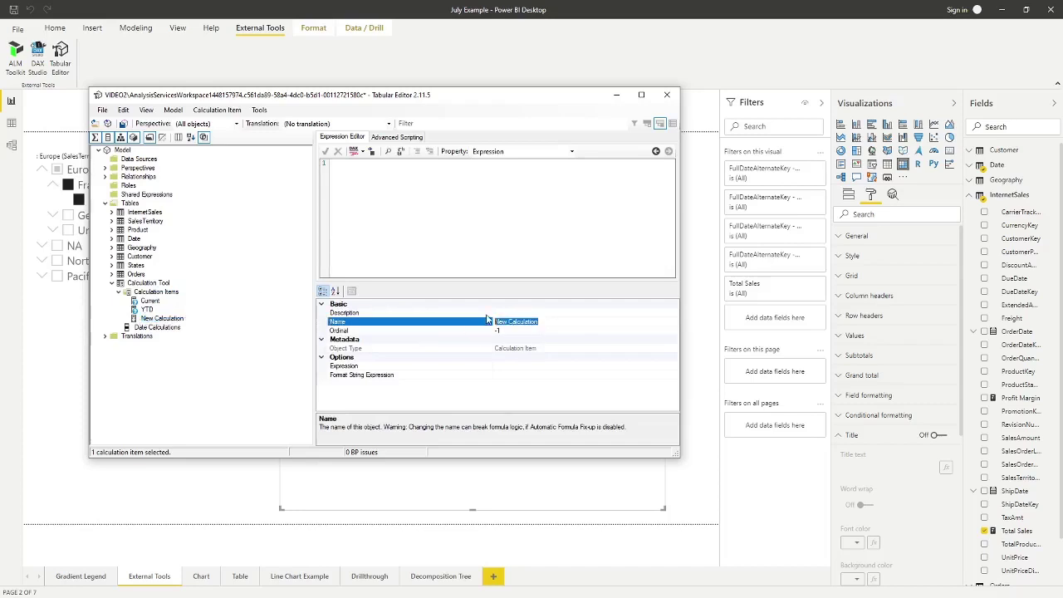
text(Last Year)
click(462, 219)
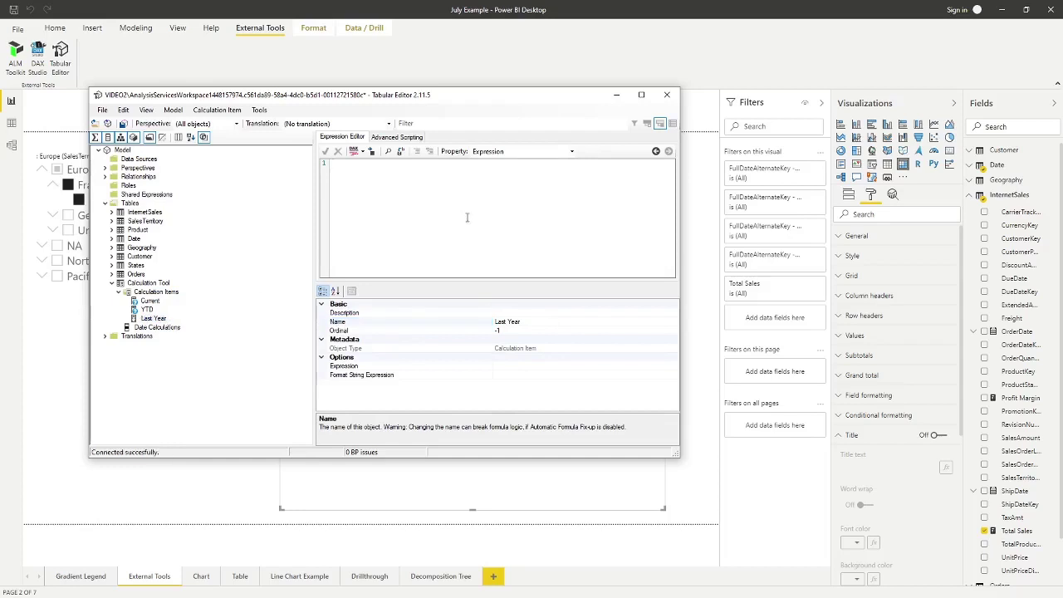
Write the Last Year item's expression as CALCULATE(SELECTEDMEASURE(),SAMEPERIODLASTYEAR('Date'[FullDateAlternateKey])), inserting the column reference from the Date table.
text(CALCULATE()
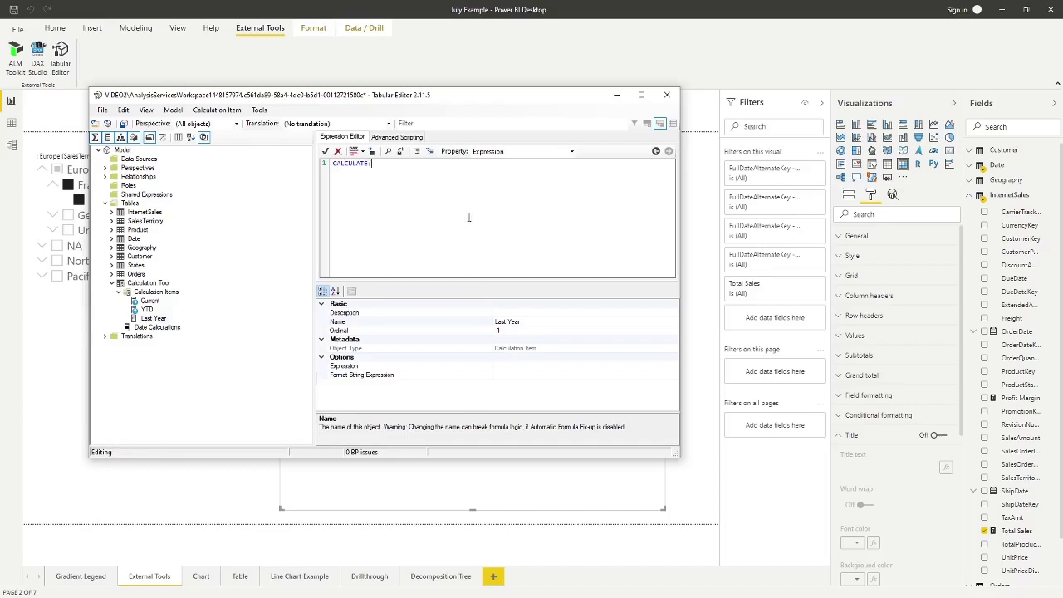
text(SELLECTEDMEASURE(),SAMEPERIODLAST)
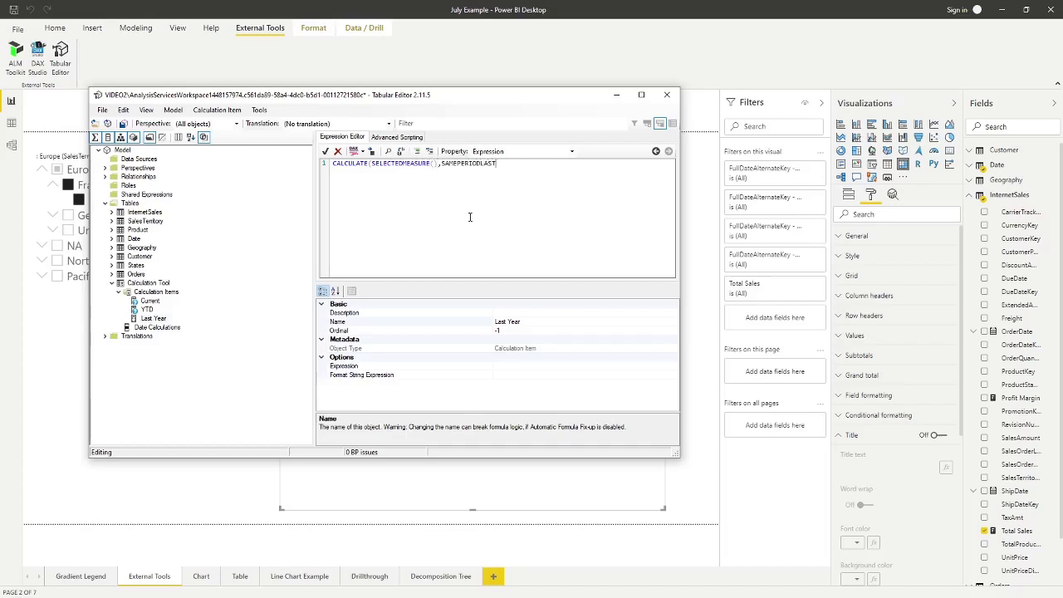
text(YEAR()
click(112, 238)
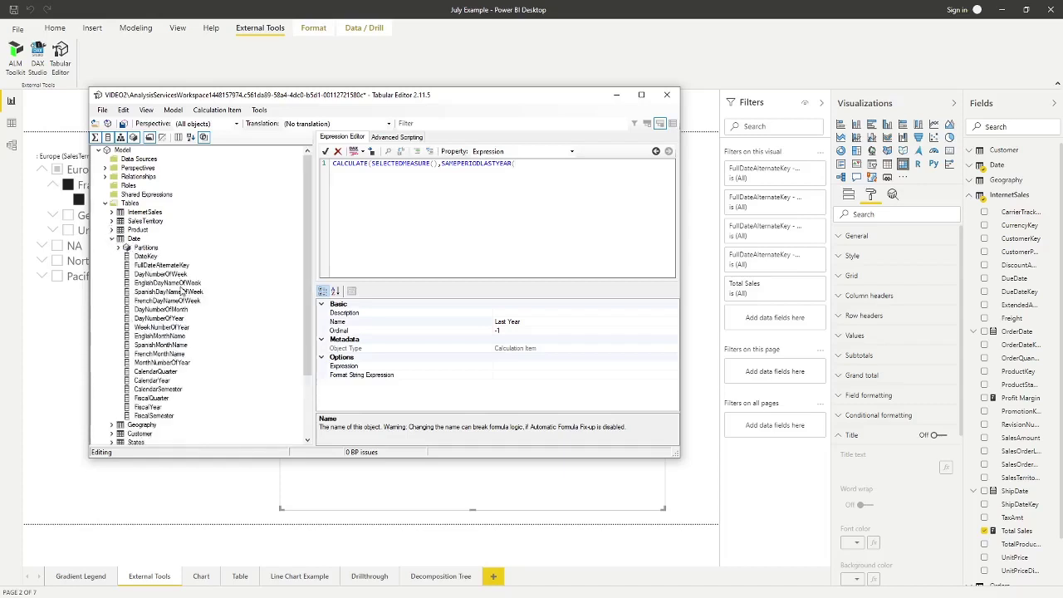
drag(162, 265, 520, 167)
click(645, 172)
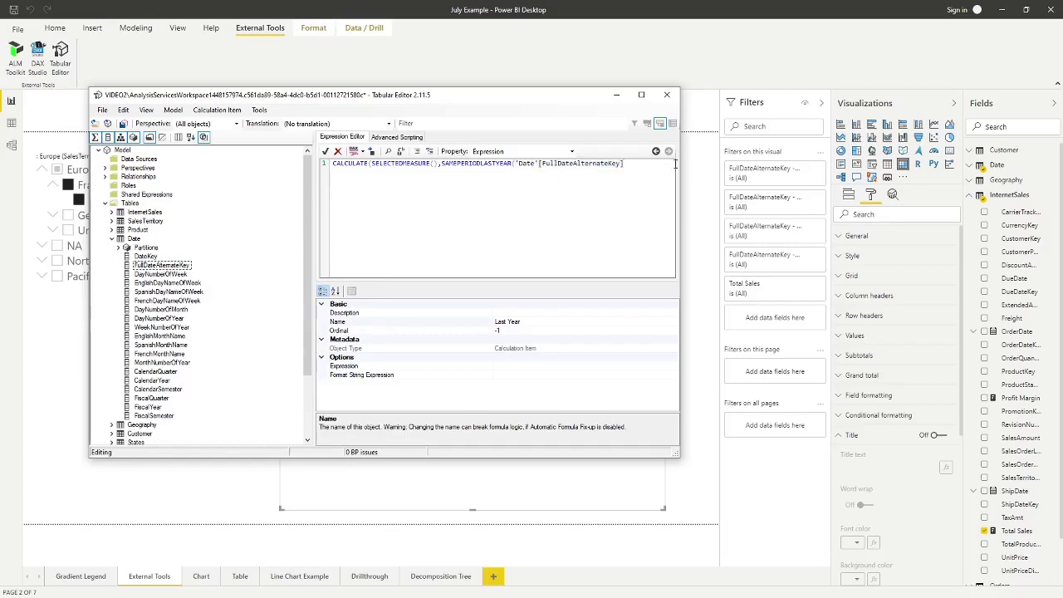
text())
Set the Last Year item's format string expression to "$#.00" and save the changes to the connected database.
click(513, 373)
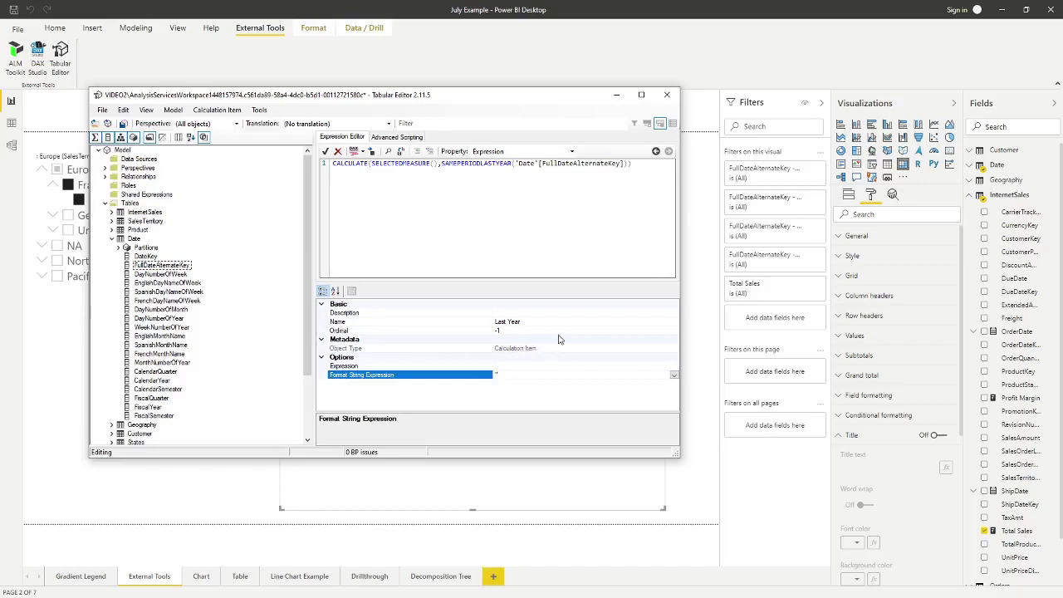
text("$#.00")
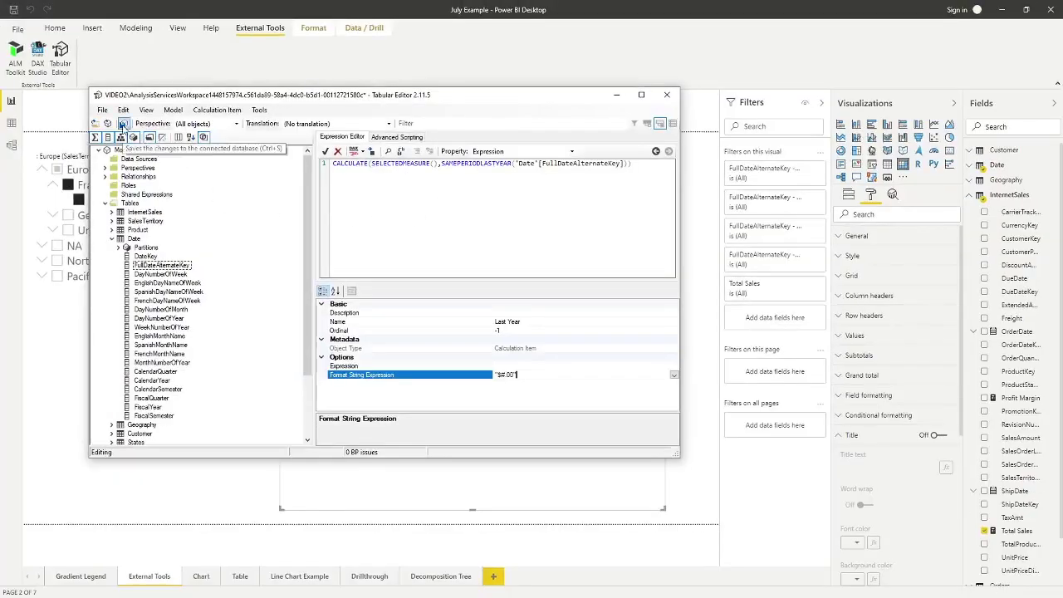
click(123, 125)
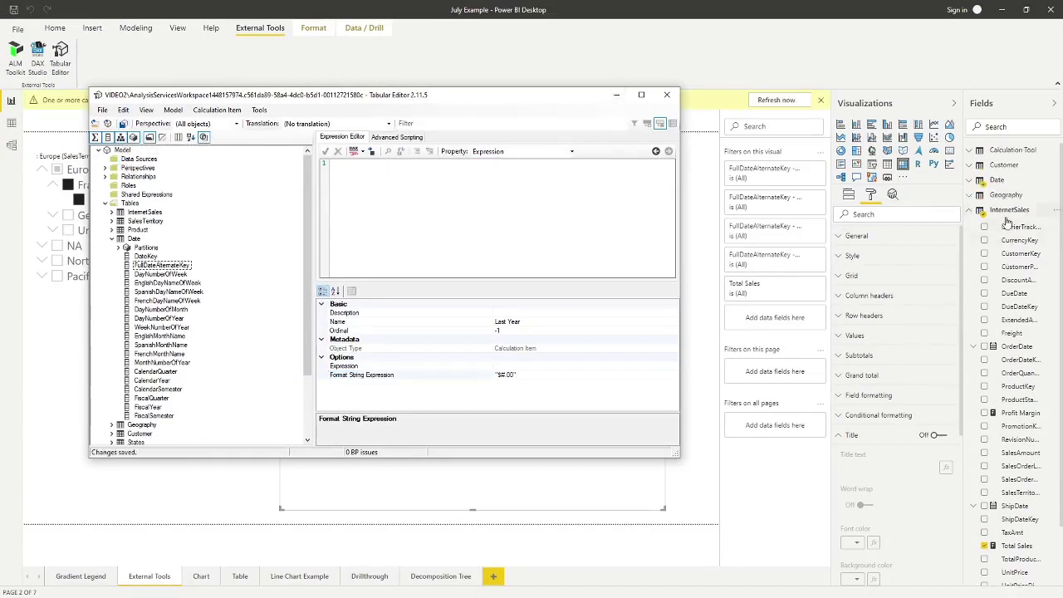
Minimize Tabular Editor to return to Power BI Desktop, collapse the InternetSales table, and refresh the calculation groups.
click(615, 94)
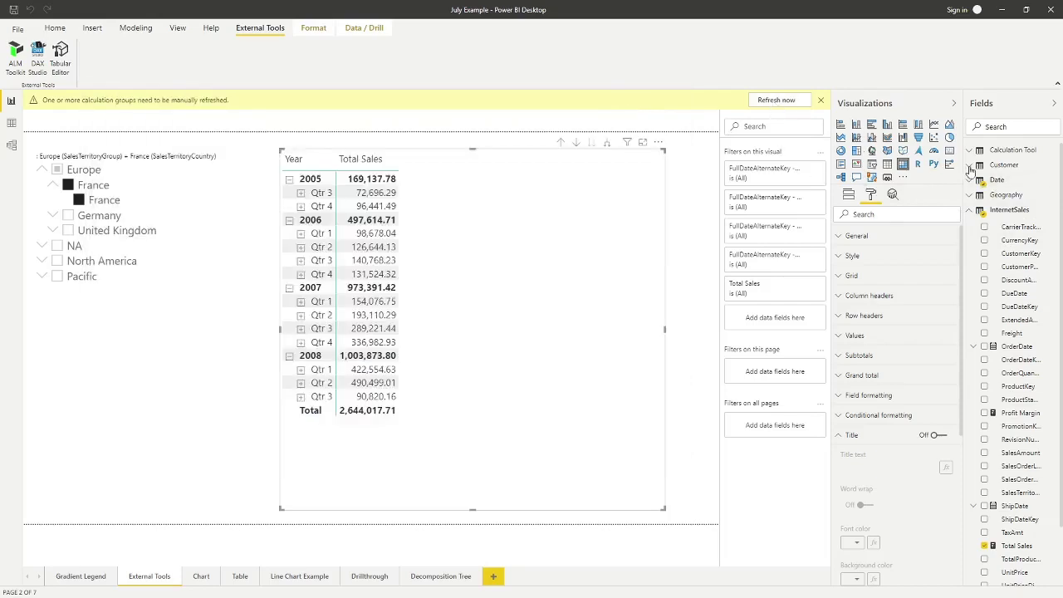
click(969, 211)
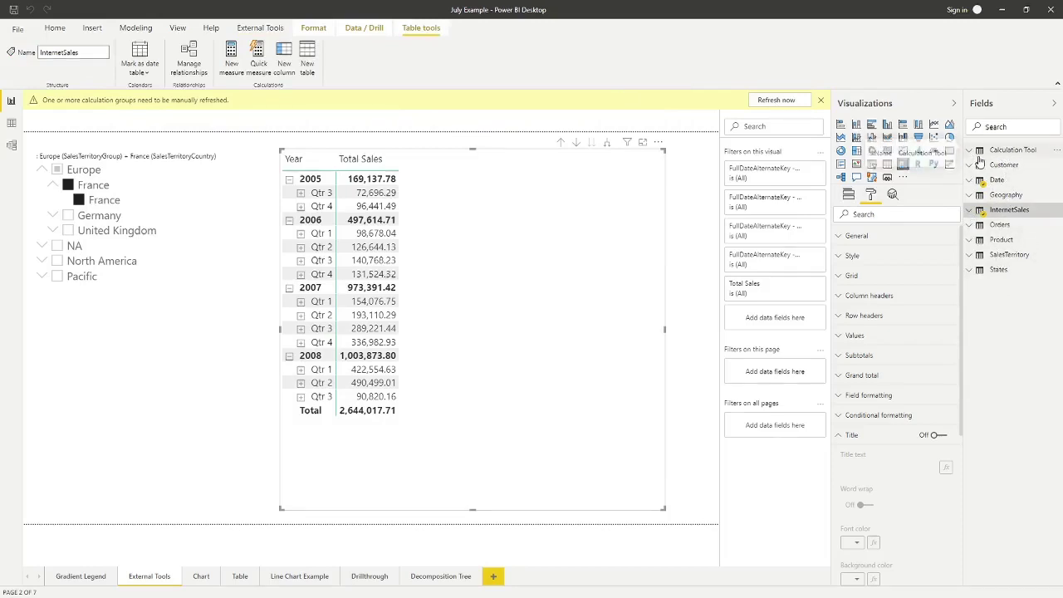
click(774, 101)
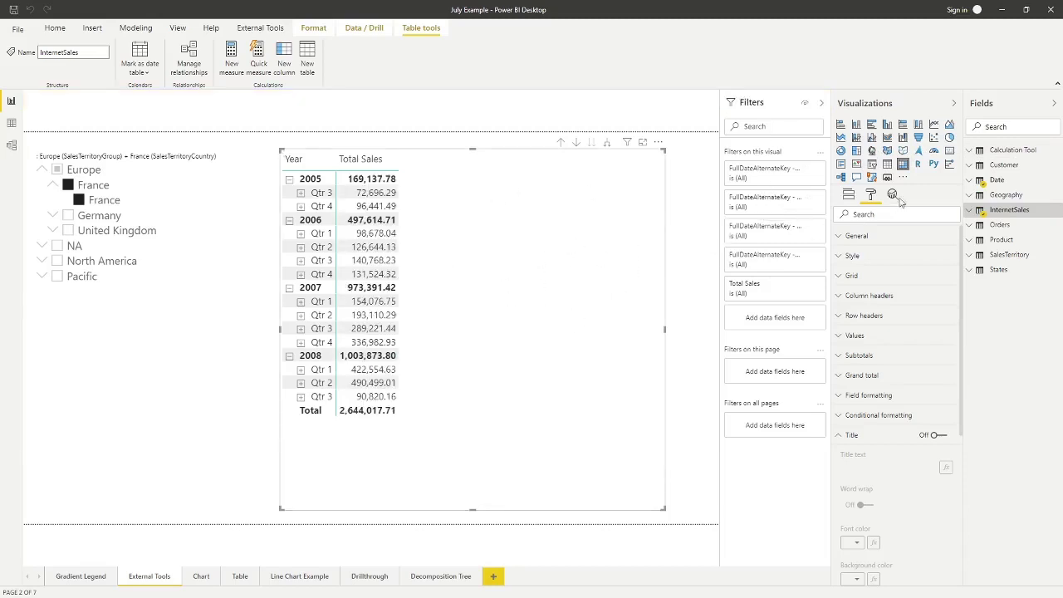
Add the Date Calculations field from the Calculation Tool table to the matrix's columns.
click(973, 154)
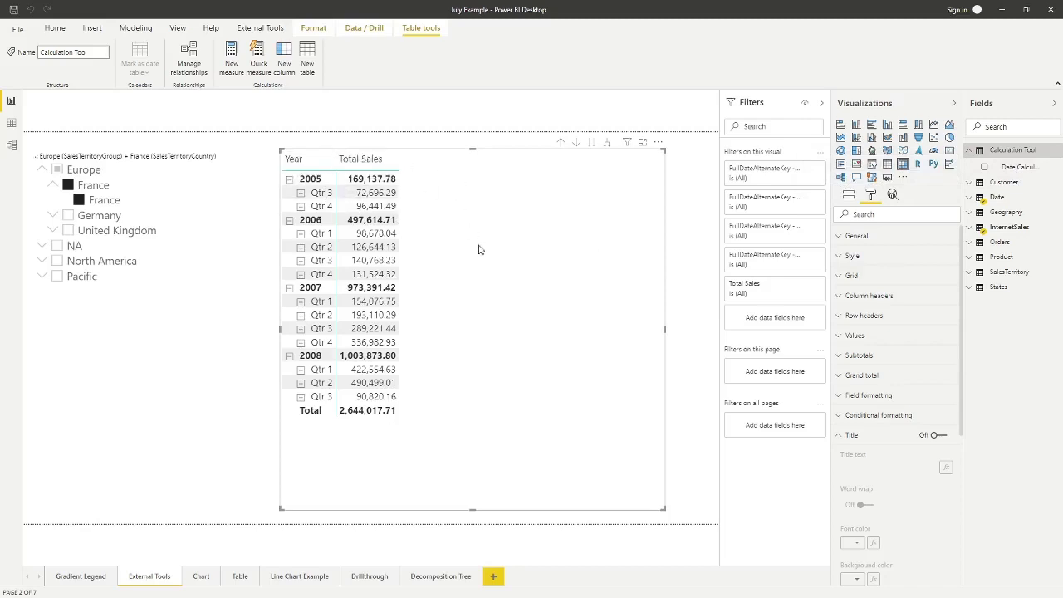
click(849, 196)
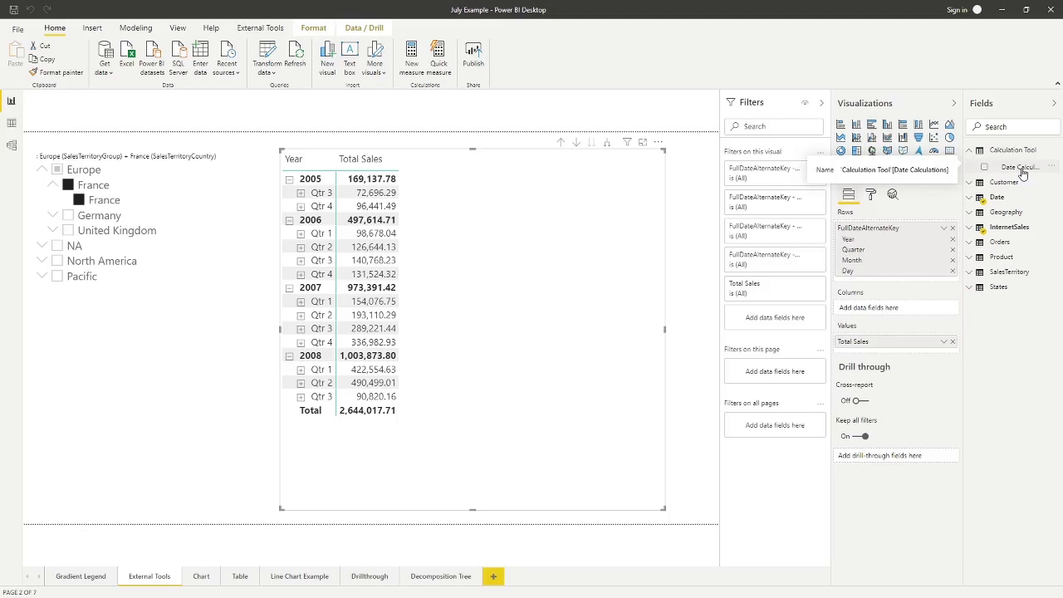
drag(1023, 171, 901, 313)
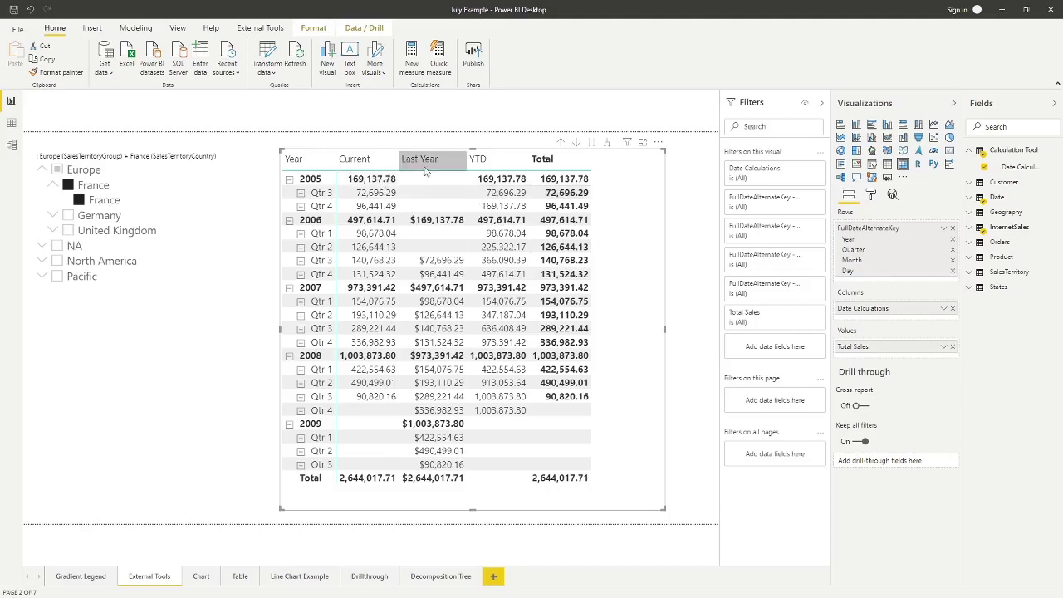
Remove Total Sales from the matrix's values and add it back from the InternetSales table.
click(952, 347)
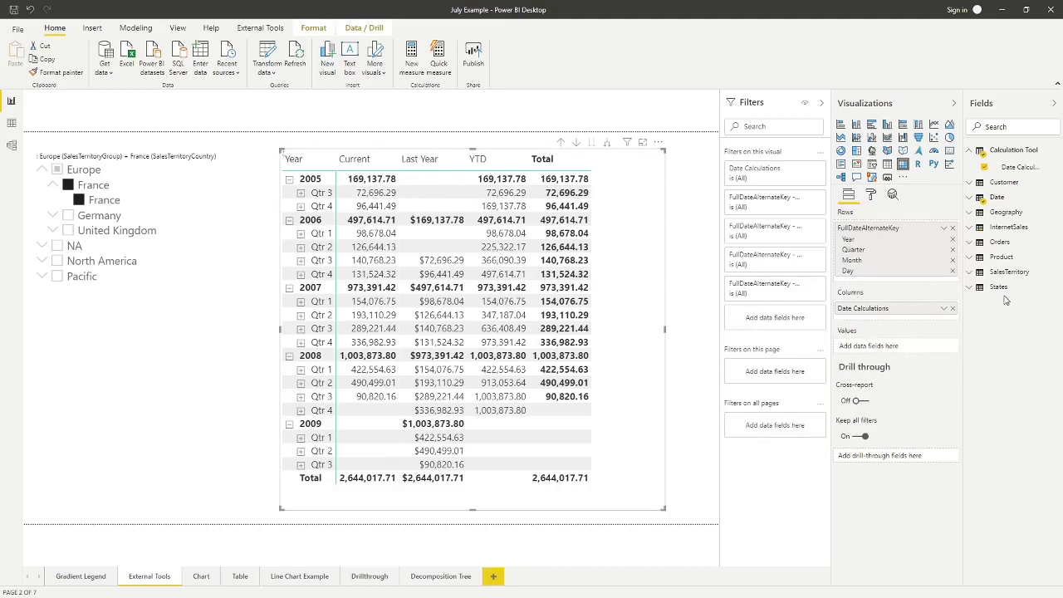
click(968, 228)
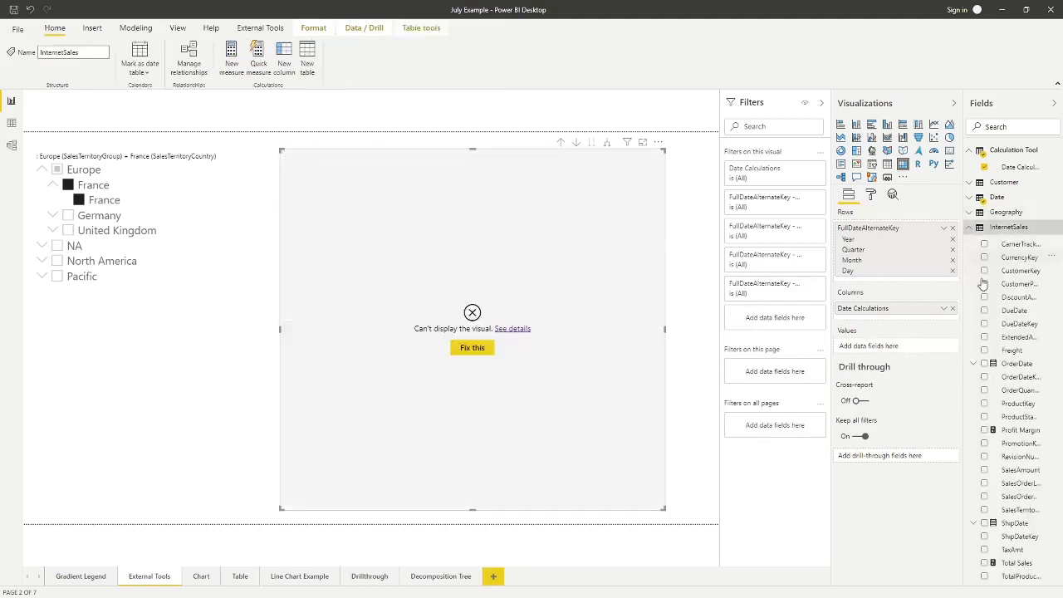
scroll(1021, 391, down, 2)
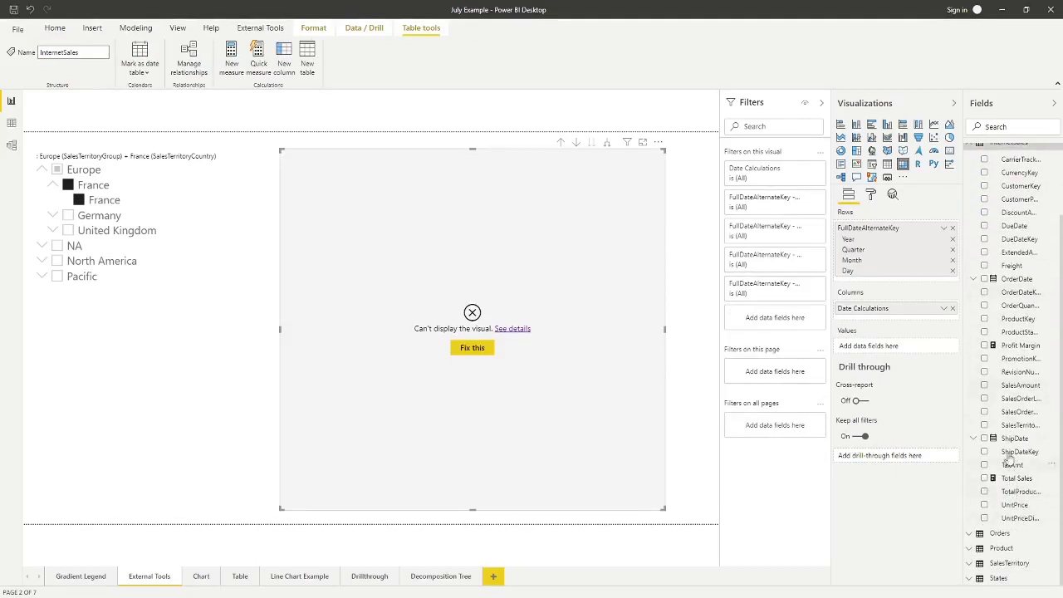
drag(958, 359, 880, 348)
drag(887, 358, 884, 349)
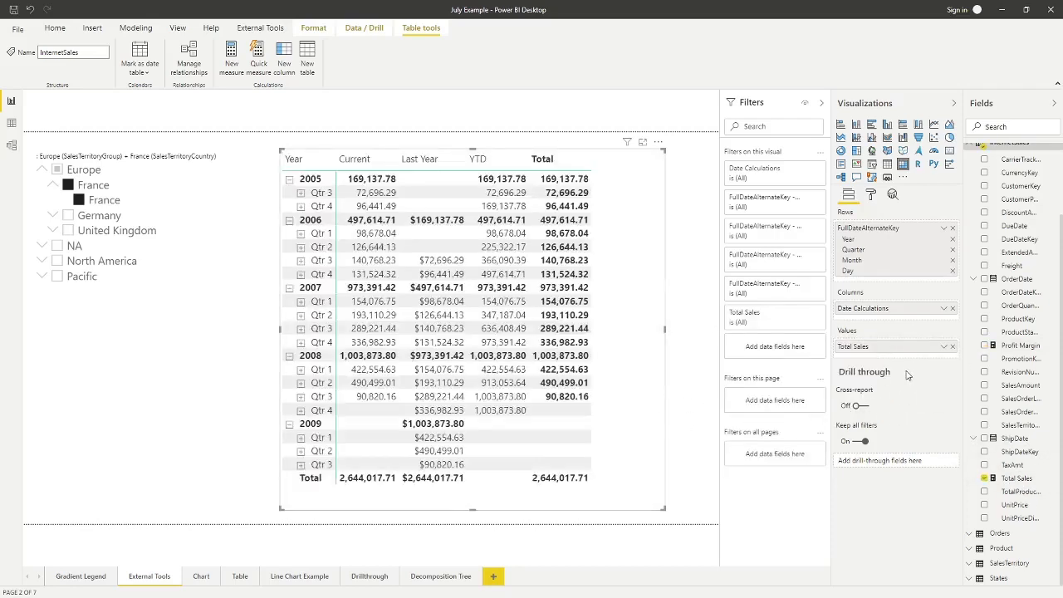
Collapse the Calculation Tool table in the field list and display the available external tools.
scroll(996, 249, up, 2)
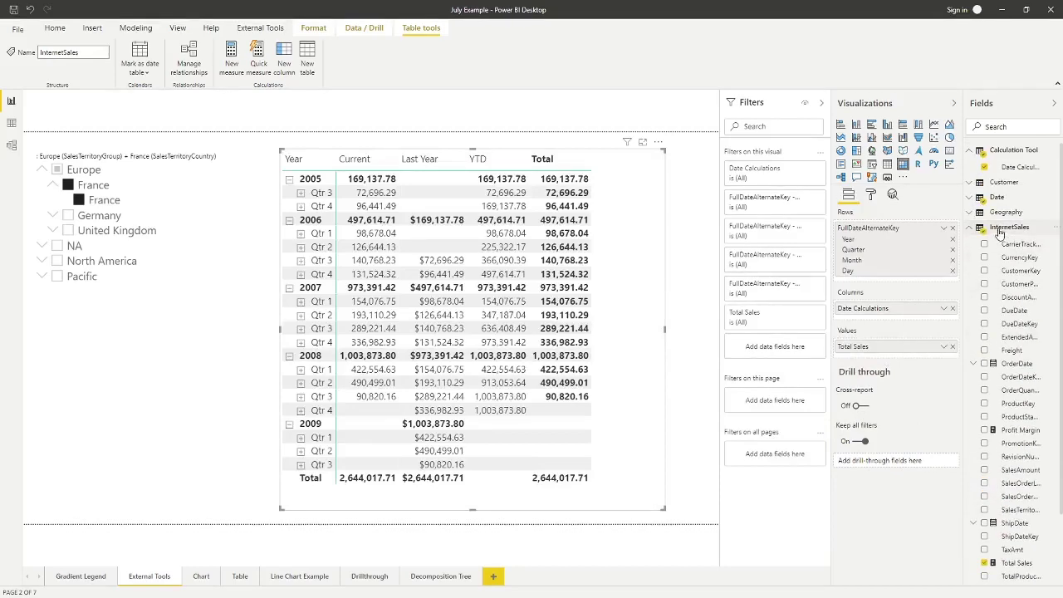
click(970, 151)
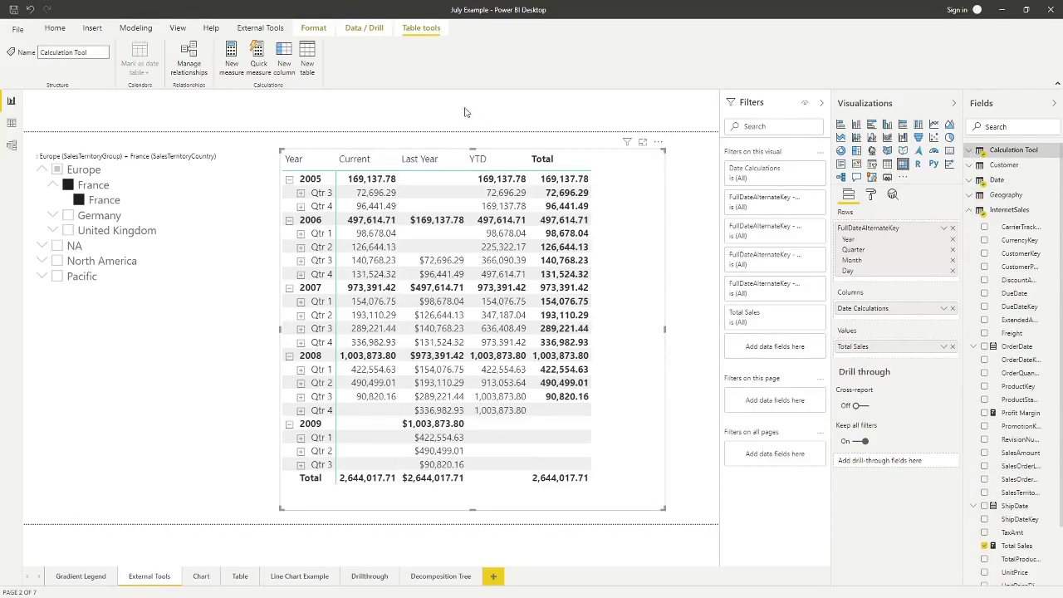
click(260, 28)
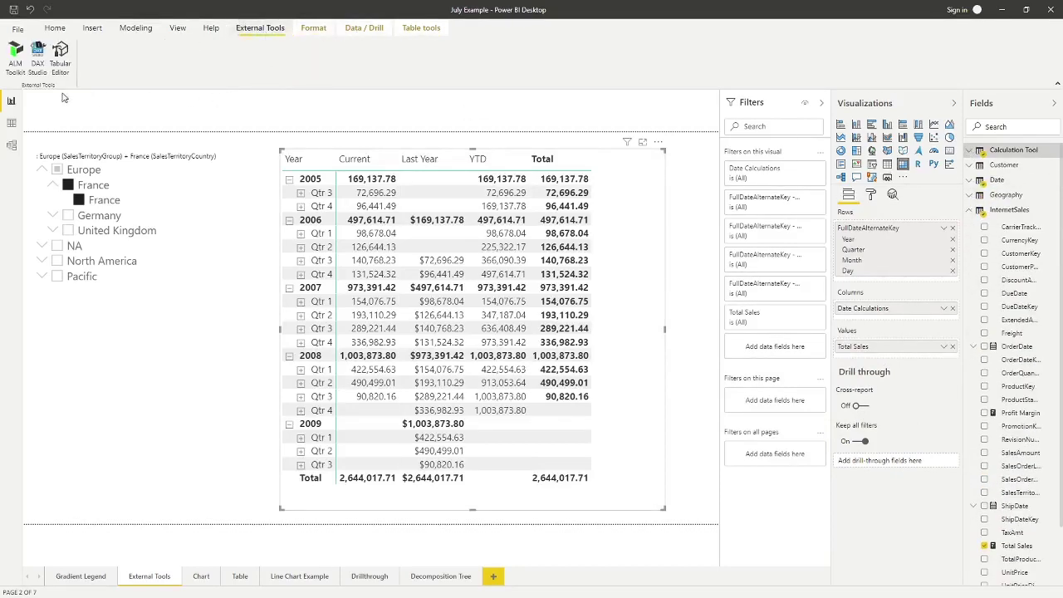